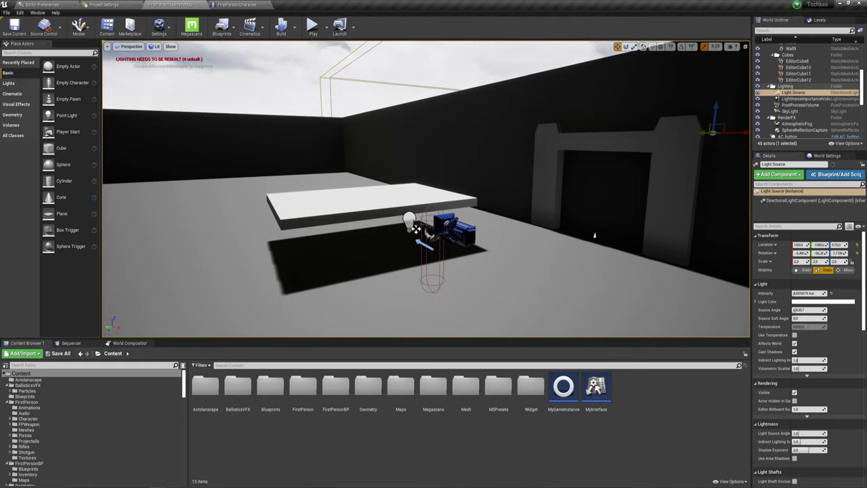
Select the FirstPersonCharacter in the level, orbit to inspect it, and open its Blueprint editor.
{"action": "left_click", "coordinate": [416, 229]}
{"action": "scroll", "coordinate": [387, 248], "scroll_direction": "up", "scroll_amount": 3}
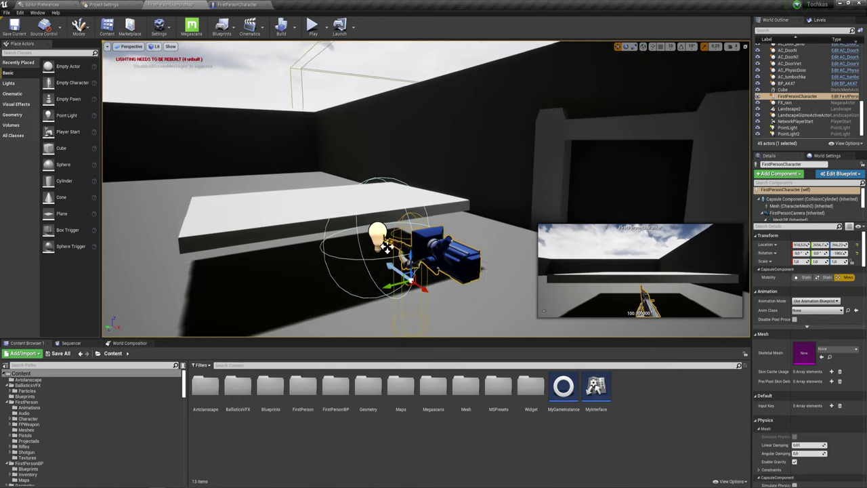
{"action": "left_click_drag", "start_coordinate": [512, 258], "coordinate": [474, 285], "text": "alt"}
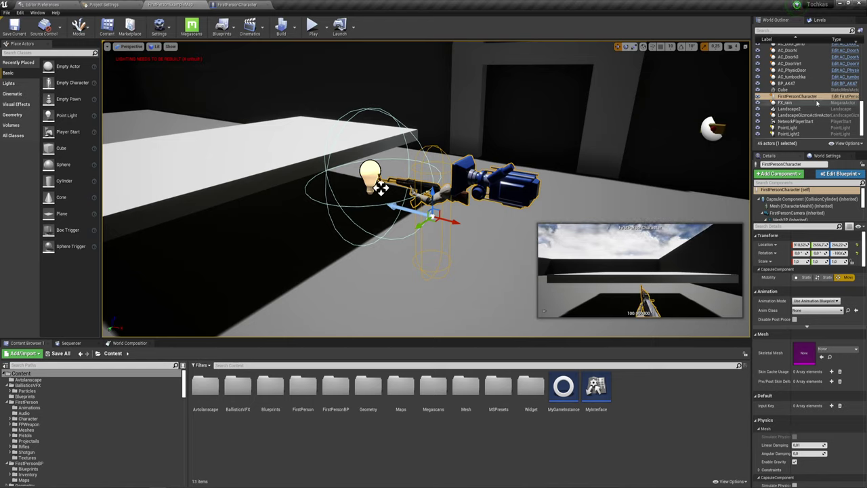
{"action": "left_click", "coordinate": [244, 7]}
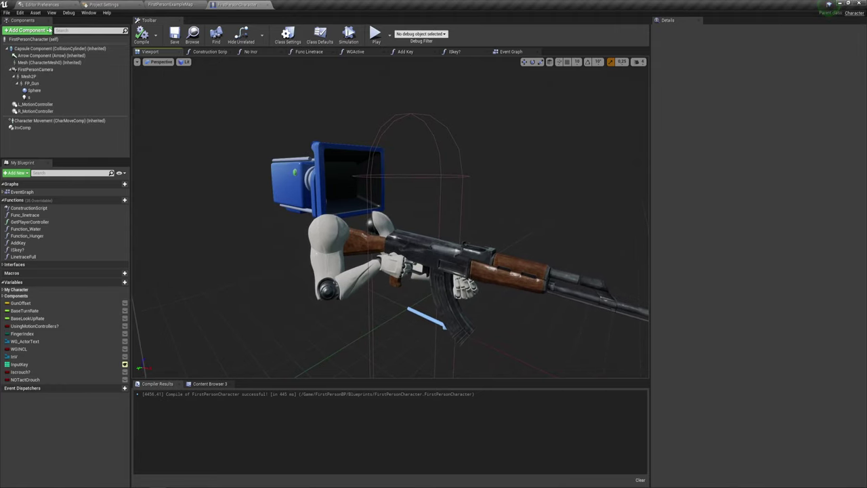
Open the Add Component list and scroll down to the Lights section showing Spot Light.
{"action": "left_click", "coordinate": [48, 30]}
{"action": "scroll", "coordinate": [54, 90], "scroll_direction": "down", "scroll_amount": 3}
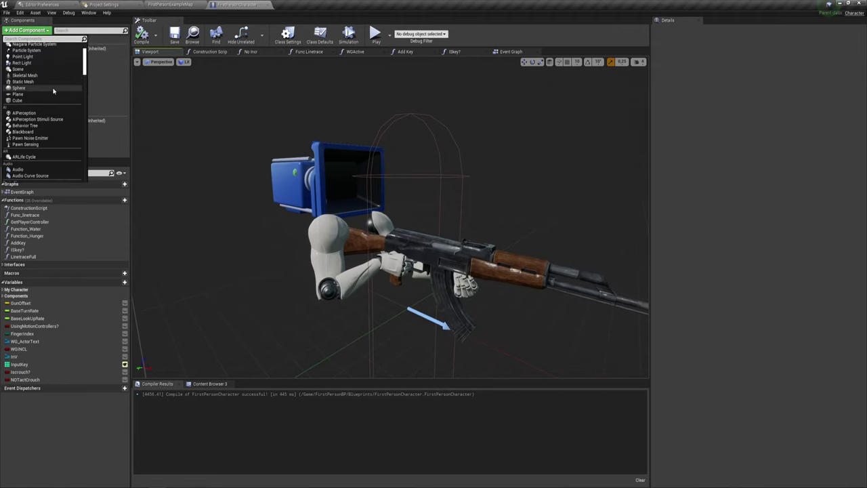
{"action": "scroll", "coordinate": [53, 90], "scroll_direction": "down", "scroll_amount": 2}
{"action": "scroll", "coordinate": [54, 91], "scroll_direction": "down", "scroll_amount": 2}
{"action": "scroll", "coordinate": [51, 94], "scroll_direction": "down", "scroll_amount": 2}
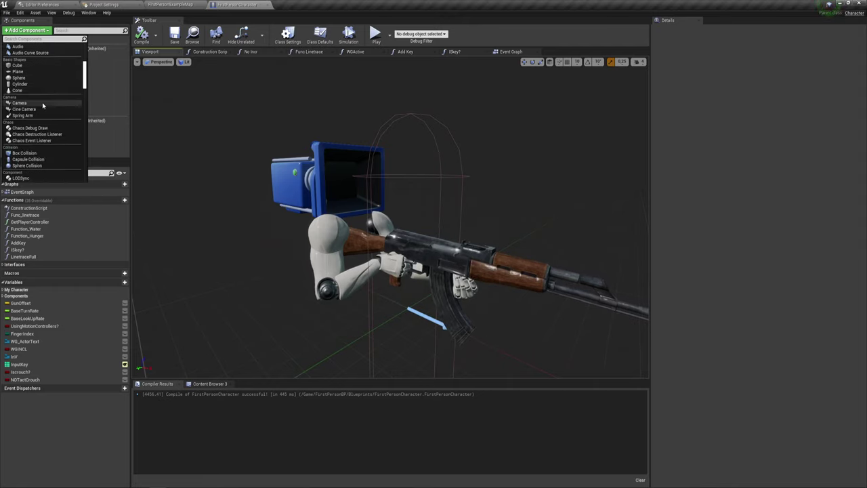
{"action": "scroll", "coordinate": [29, 116], "scroll_direction": "down", "scroll_amount": 2}
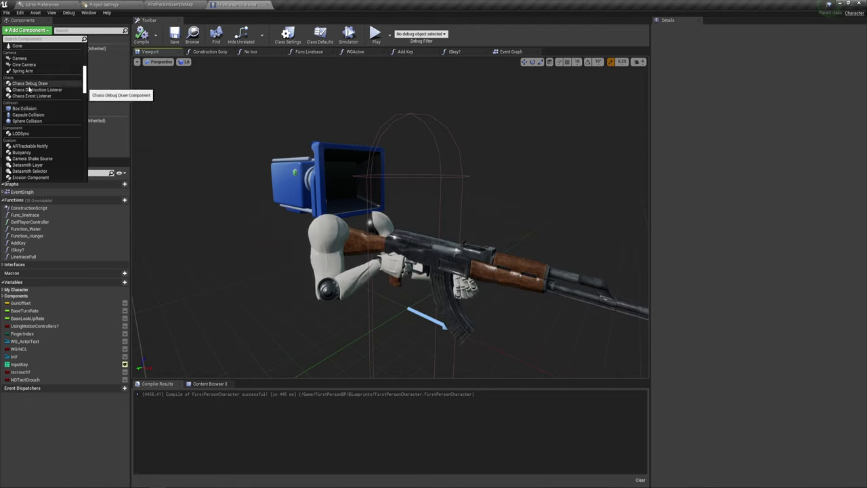
{"action": "scroll", "coordinate": [28, 88], "scroll_direction": "down", "scroll_amount": 2}
{"action": "scroll", "coordinate": [28, 89], "scroll_direction": "down", "scroll_amount": 2}
{"action": "scroll", "coordinate": [27, 90], "scroll_direction": "down", "scroll_amount": 3}
{"action": "scroll", "coordinate": [27, 92], "scroll_direction": "down", "scroll_amount": 2}
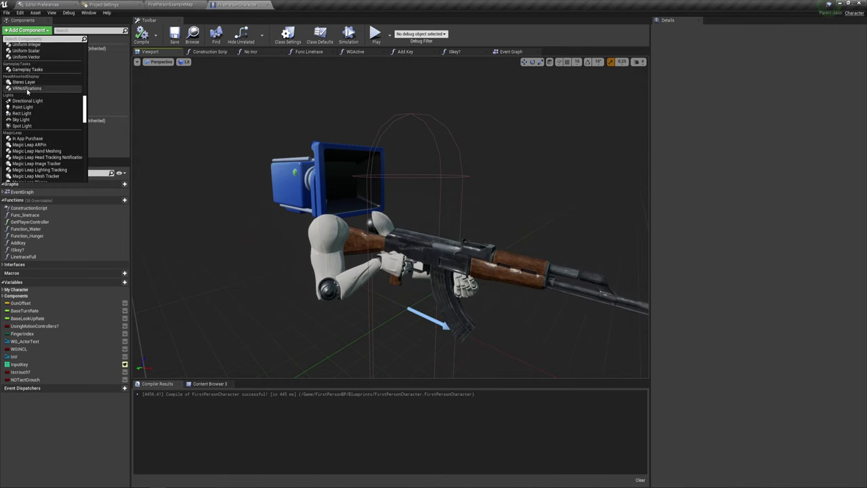
Add a Spot Light component and raise it up near the gun.
{"action": "left_click", "coordinate": [20, 126]}
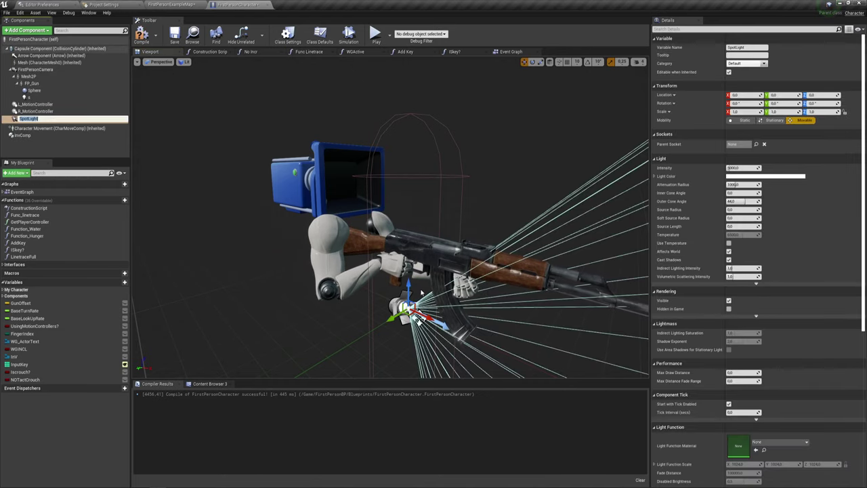
{"action": "mouse_move", "coordinate": [408, 291]}
{"action": "left_mouse_down"}
{"action": "mouse_move", "coordinate": [409, 203]}
{"action": "mouse_move", "coordinate": [450, 234]}
{"action": "left_mouse_up"}
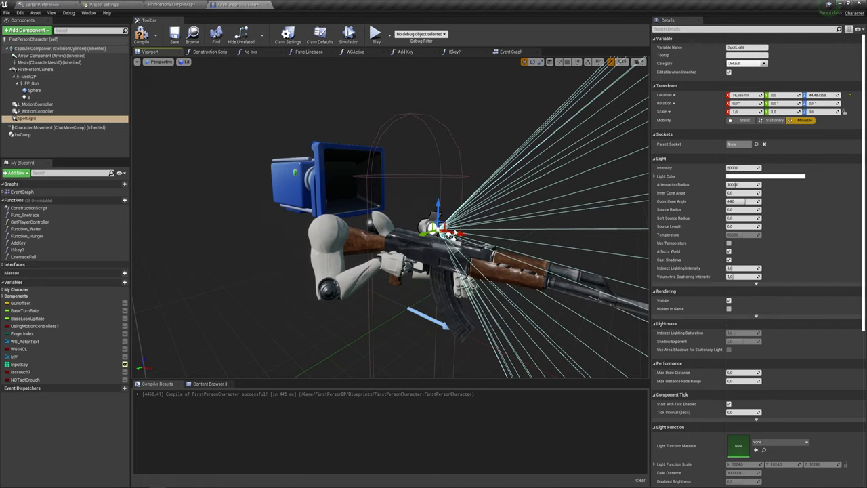
{"action": "mouse_move", "coordinate": [451, 237]}
{"action": "left_mouse_down"}
{"action": "mouse_move", "coordinate": [452, 198]}
{"action": "mouse_move", "coordinate": [360, 193]}
{"action": "left_mouse_up"}
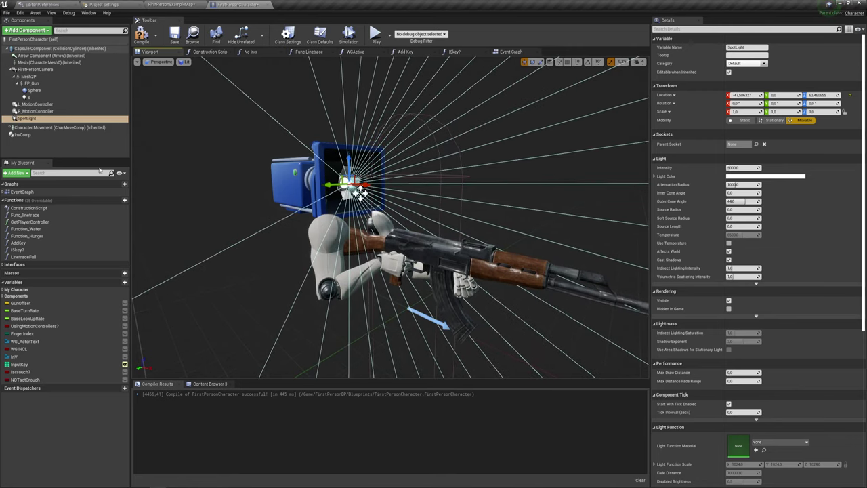
Attach the SpotLight under FirstPersonCamera in the Components tree and reselect it.
{"action": "left_click", "coordinate": [14, 69]}
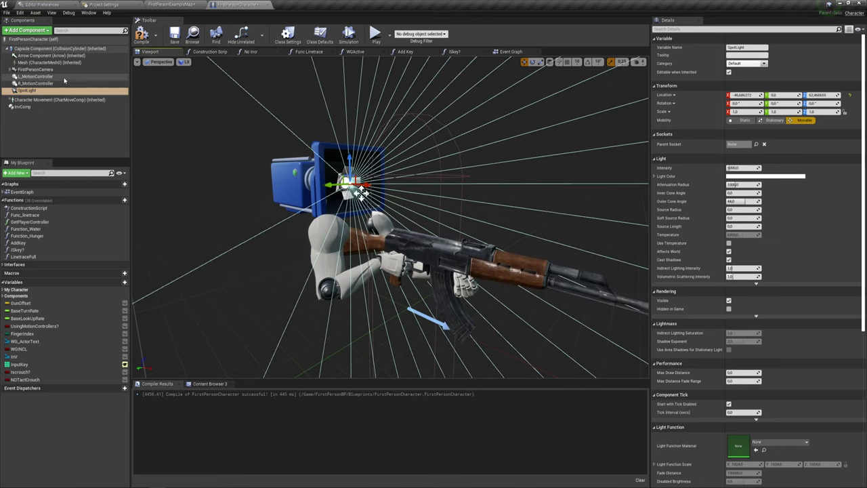
{"action": "left_click_drag", "start_coordinate": [28, 91], "coordinate": [33, 70]}
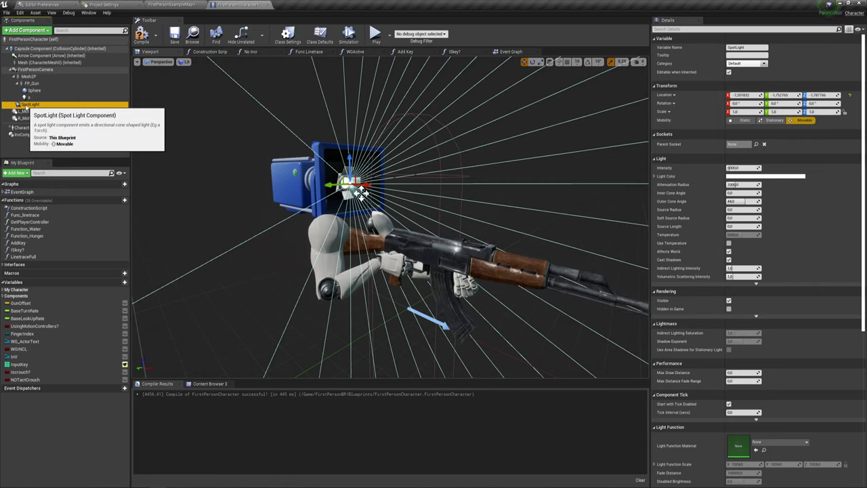
{"action": "left_click", "coordinate": [14, 77]}
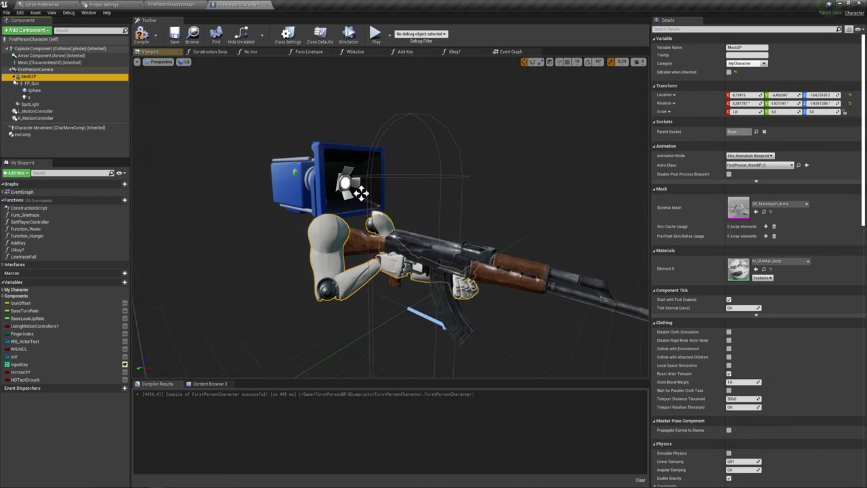
{"action": "left_click", "coordinate": [14, 77]}
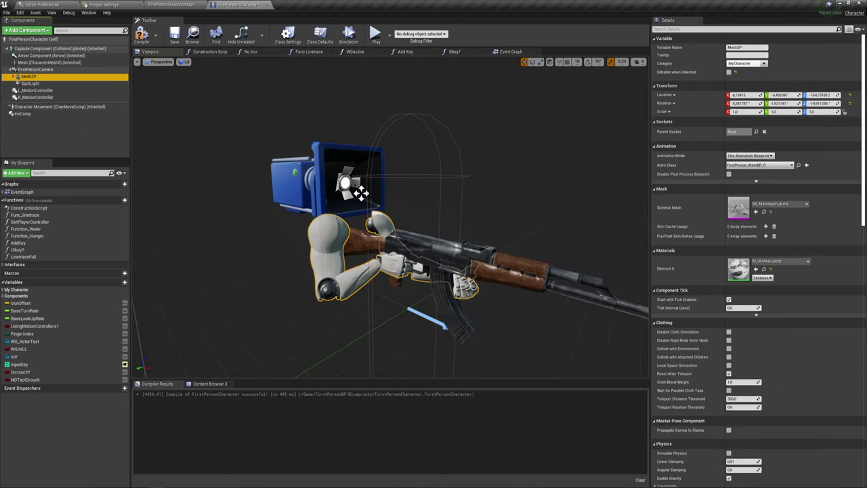
{"action": "left_click", "coordinate": [359, 193]}
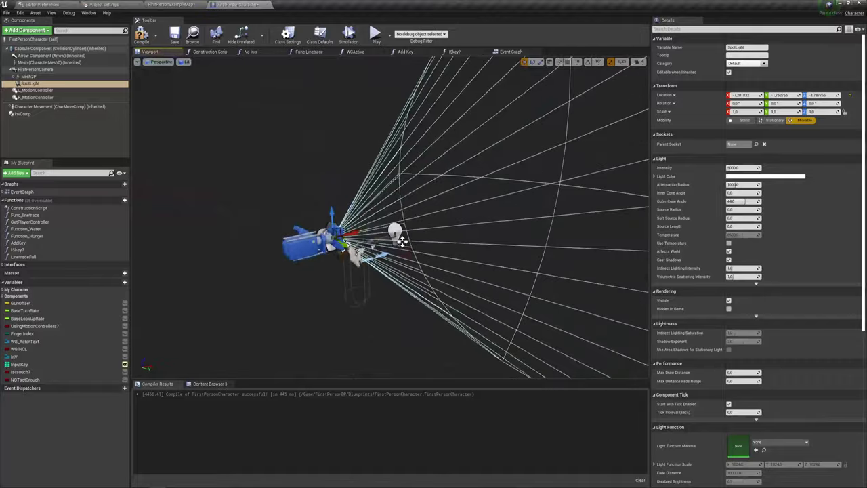
Set the SpotLight's Source Radius to 5.0.
{"action": "scroll", "coordinate": [383, 216], "scroll_direction": "down", "scroll_amount": 5}
{"action": "scroll", "coordinate": [382, 217], "scroll_direction": "up", "scroll_amount": 4}
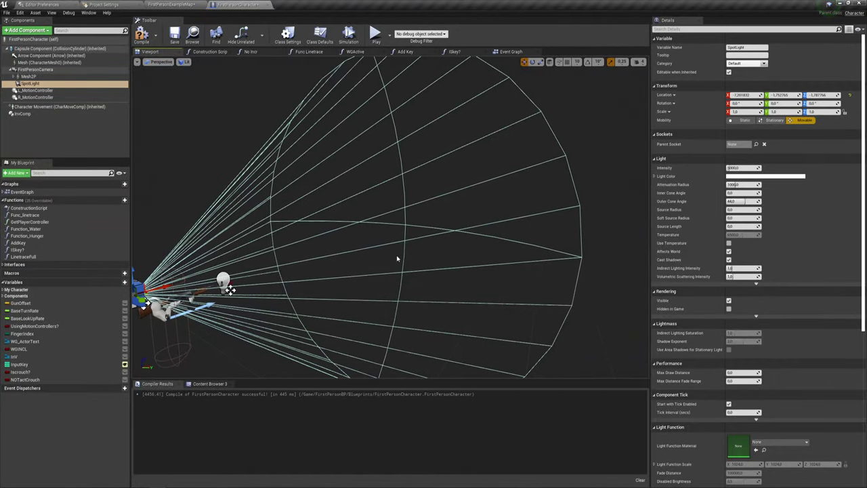
{"action": "right_click_drag", "start_coordinate": [397, 258], "coordinate": [474, 271]}
{"action": "right_click_drag", "start_coordinate": [520, 292], "coordinate": [249, 255]}
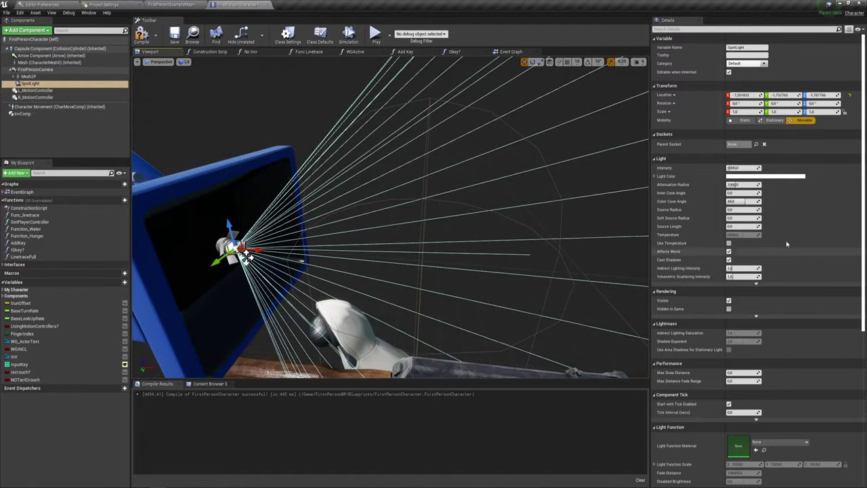
{"action": "left_click_drag", "start_coordinate": [741, 210], "coordinate": [758, 210]}
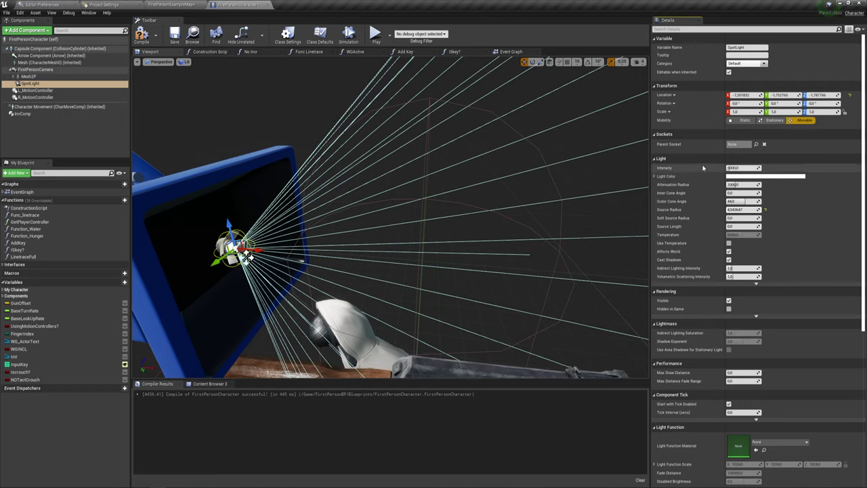
{"action": "left_click", "coordinate": [743, 210]}
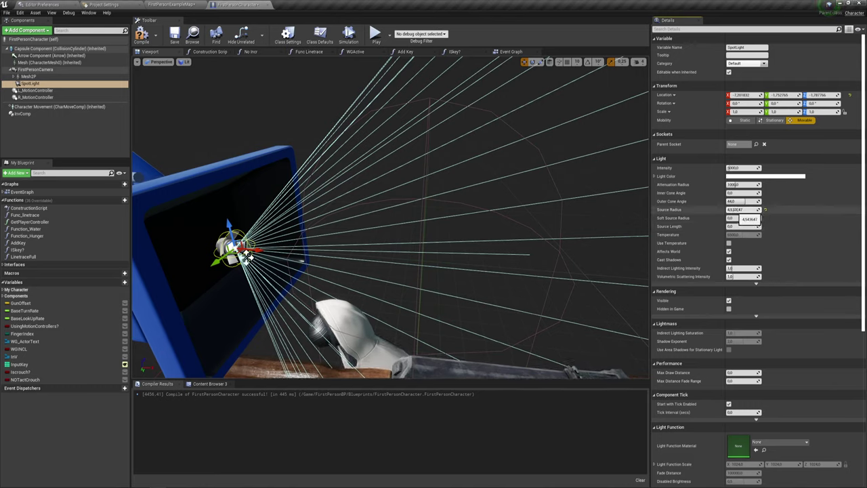
{"action": "type", "text": "0"}
{"action": "key", "text": "Return"}
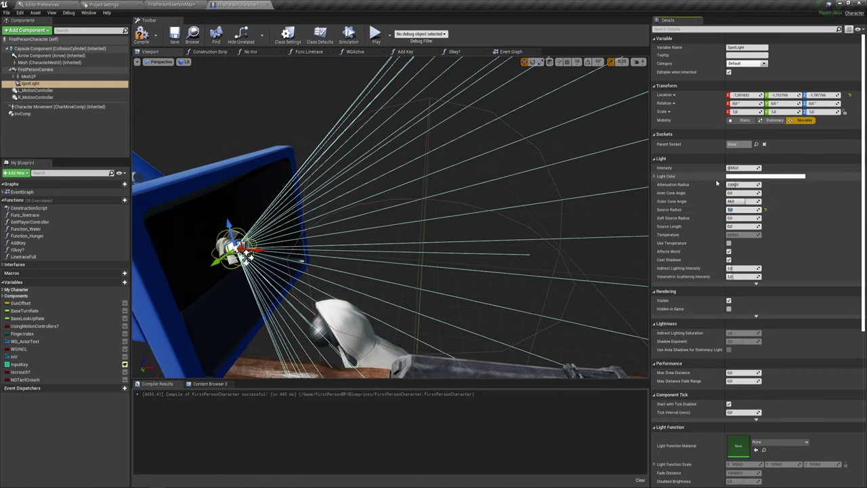
Enlarge the Attenuation Radius to about 5630, cone angles to about 22 and 35, and compile.
{"action": "key", "text": "f"}
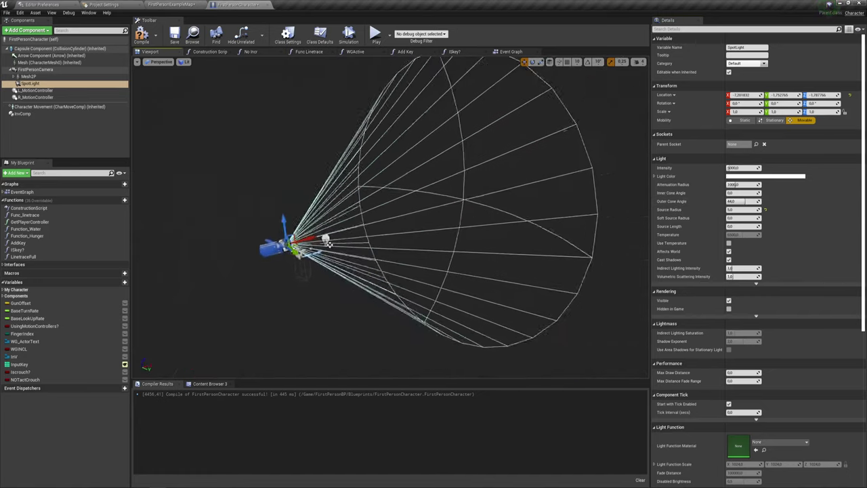
{"action": "left_click_drag", "start_coordinate": [743, 184], "coordinate": [819, 184]}
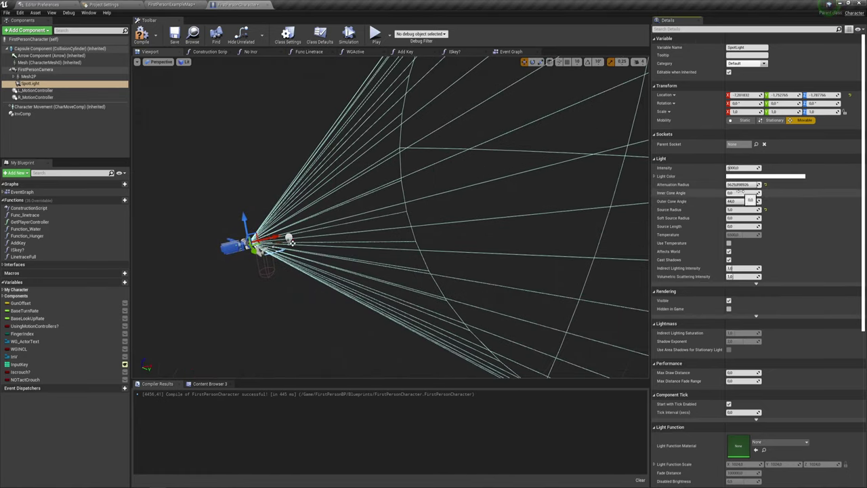
{"action": "mouse_move", "coordinate": [743, 193]}
{"action": "left_mouse_down"}
{"action": "mouse_move", "coordinate": [785, 193]}
{"action": "mouse_move", "coordinate": [724, 202]}
{"action": "mouse_move", "coordinate": [748, 201]}
{"action": "left_mouse_up"}
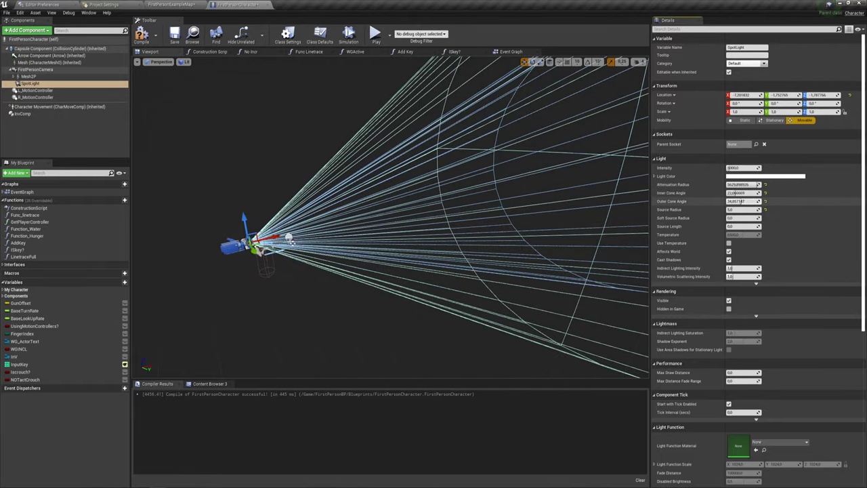
{"action": "mouse_move", "coordinate": [389, 217]}
{"action": "right_mouse_down"}
{"action": "mouse_move", "coordinate": [420, 224]}
{"action": "mouse_move", "coordinate": [342, 234]}
{"action": "mouse_move", "coordinate": [266, 290]}
{"action": "right_mouse_up"}
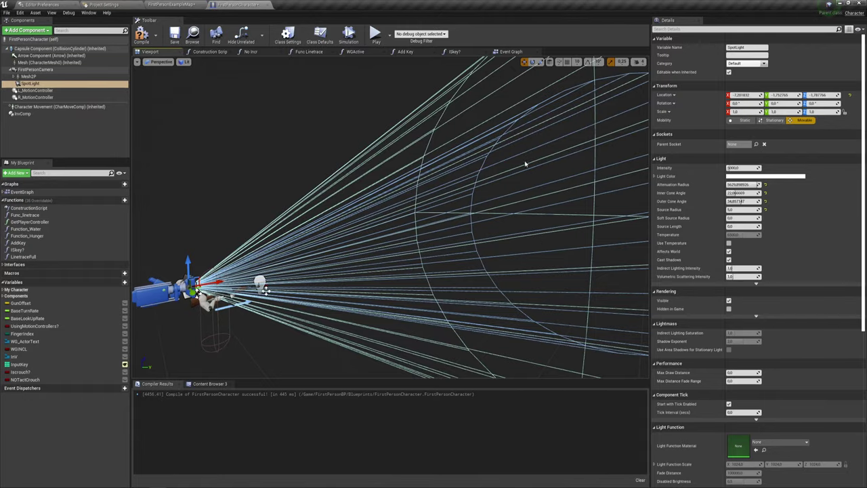
{"action": "right_click_drag", "start_coordinate": [525, 164], "coordinate": [515, 169]}
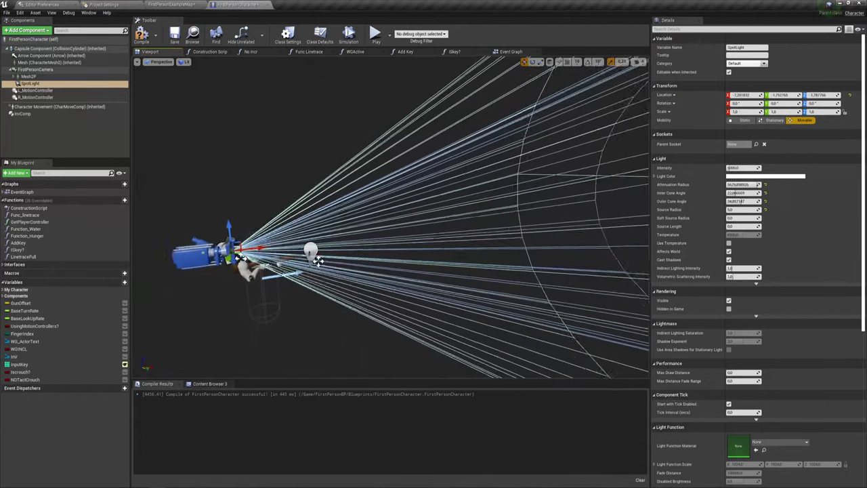
{"action": "right_click_drag", "start_coordinate": [317, 260], "coordinate": [163, 323]}
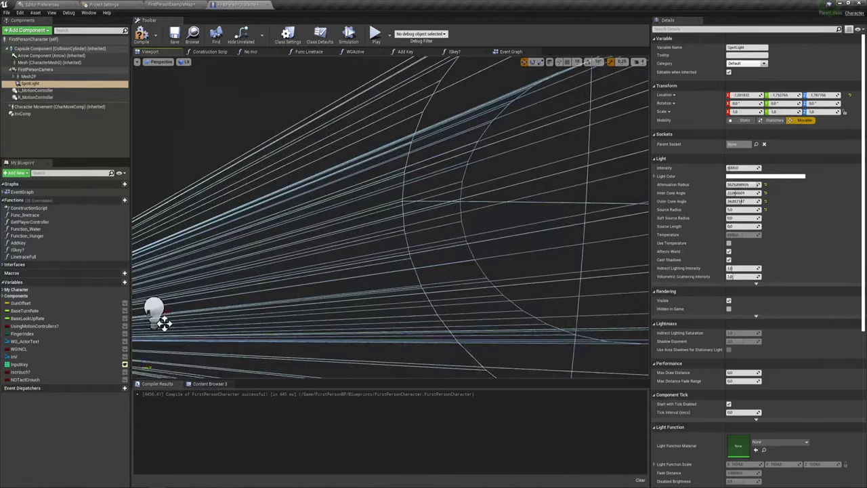
{"action": "right_click_drag", "start_coordinate": [470, 194], "coordinate": [474, 196]}
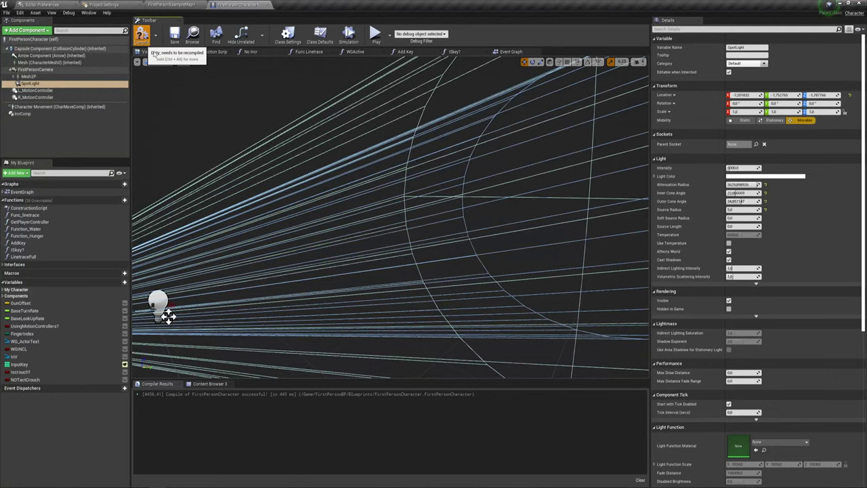
{"action": "left_click", "coordinate": [140, 35]}
{"action": "right_click_drag", "start_coordinate": [465, 192], "coordinate": [465, 193]}
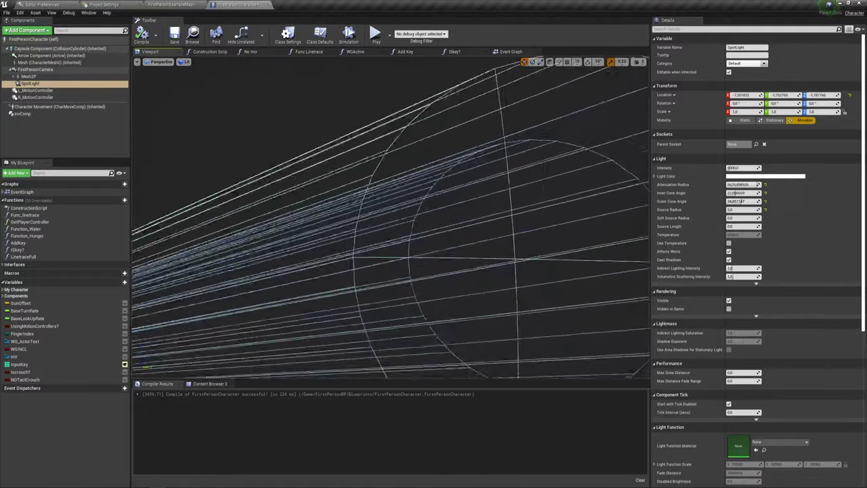
{"action": "right_click_drag", "start_coordinate": [412, 73], "coordinate": [411, 73]}
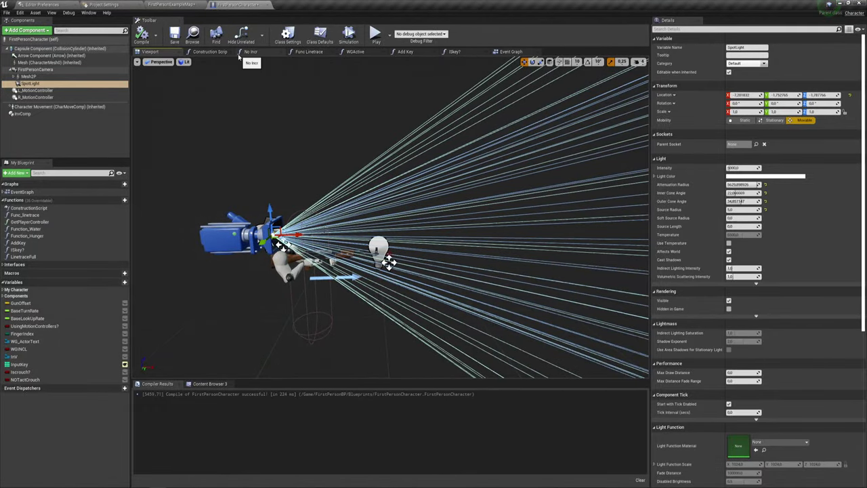
Add a B key input event to the character's Event Graph.
{"action": "left_click", "coordinate": [511, 53]}
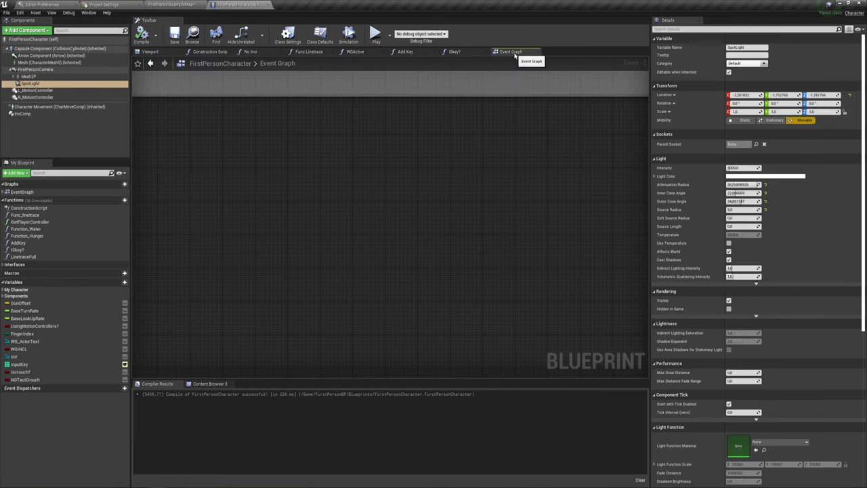
{"action": "mouse_move", "coordinate": [382, 269]}
{"action": "right_mouse_down"}
{"action": "mouse_move", "coordinate": [303, 204]}
{"action": "mouse_move", "coordinate": [344, 170]}
{"action": "mouse_move", "coordinate": [312, 294]}
{"action": "right_mouse_up"}
{"action": "scroll", "coordinate": [344, 170], "scroll_direction": "up", "scroll_amount": 3}
{"action": "right_click_drag", "start_coordinate": [334, 257], "coordinate": [339, 219]}
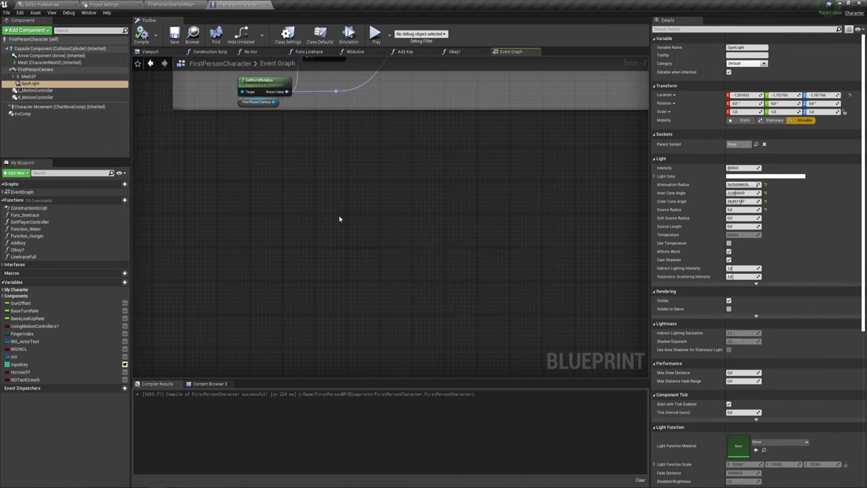
{"action": "right_click", "coordinate": [340, 219]}
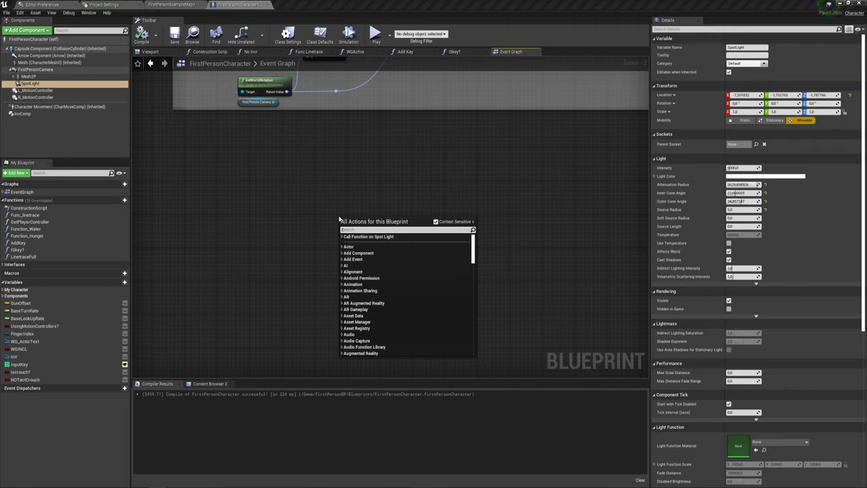
{"action": "type", "text": "li"}
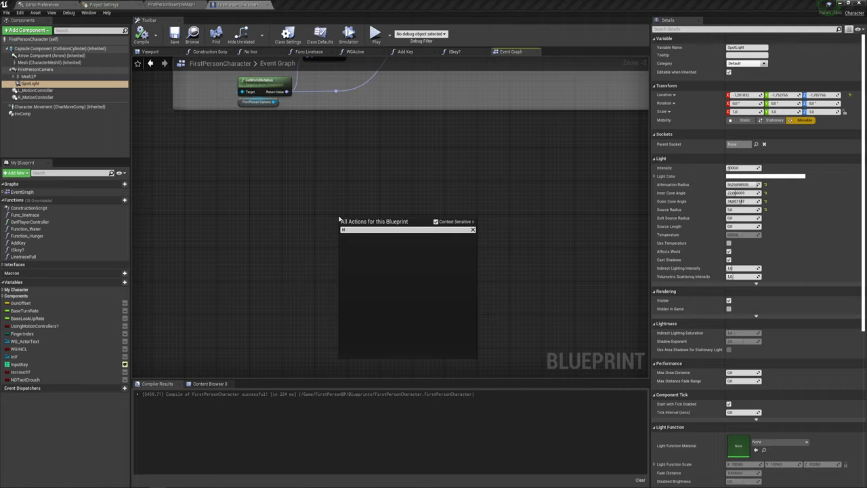
{"action": "key", "text": "BackSpace"}
{"action": "type", "text": "b"}
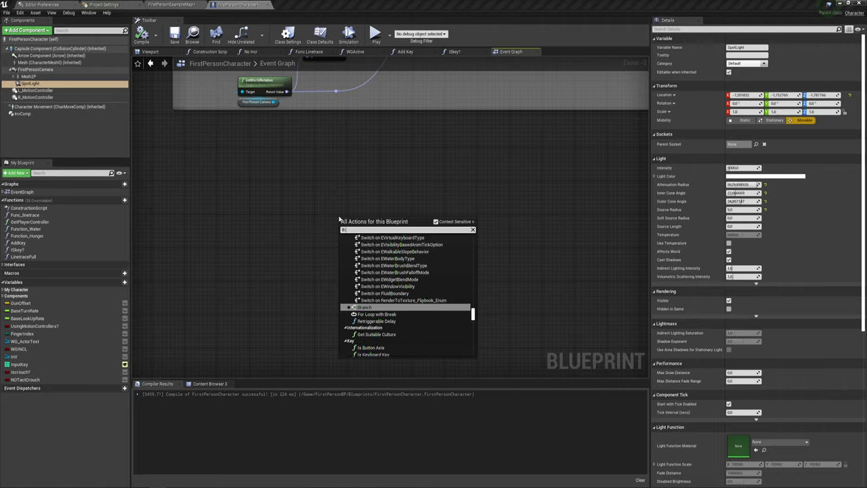
{"action": "type", "text": " key"}
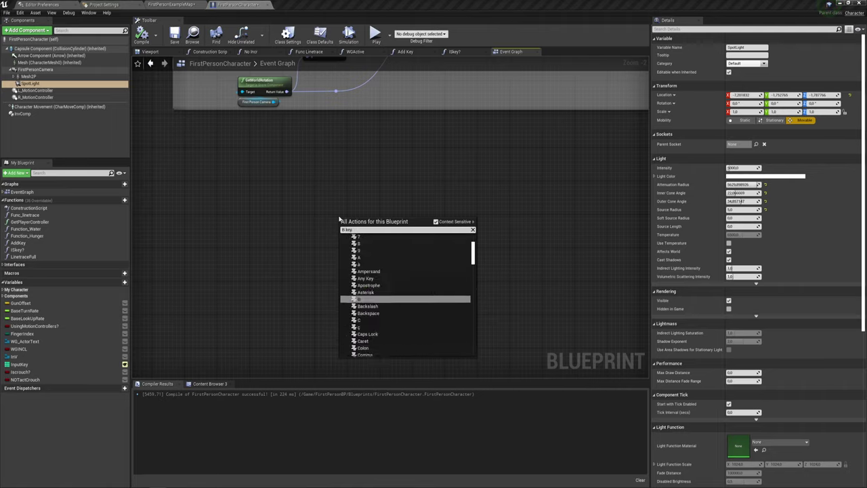
{"action": "left_click", "coordinate": [361, 299]}
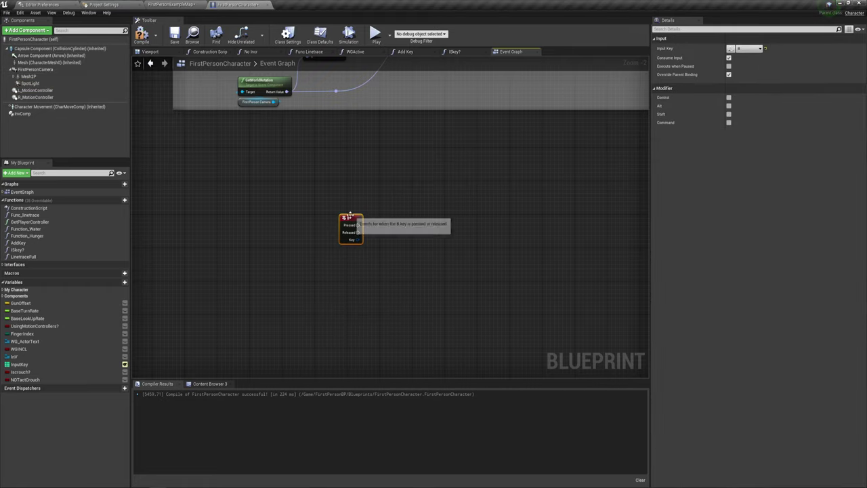
{"action": "left_click_drag", "start_coordinate": [349, 215], "coordinate": [313, 210]}
{"action": "scroll", "coordinate": [359, 252], "scroll_direction": "up", "scroll_amount": 2}
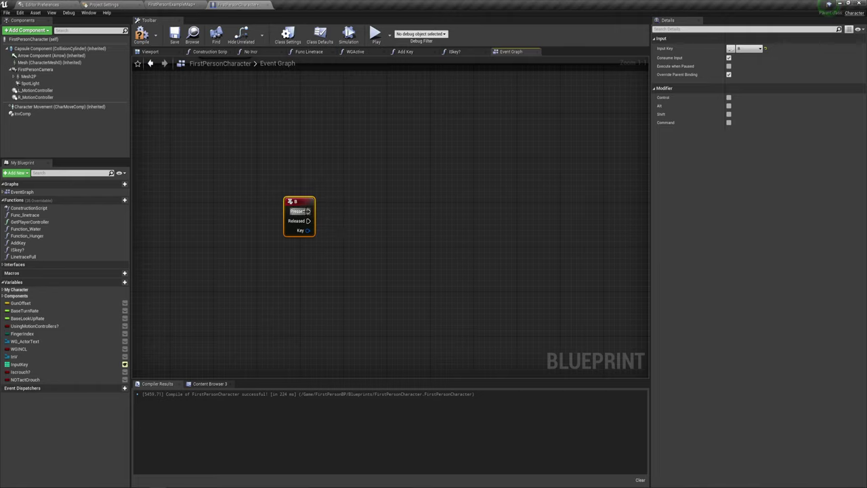
Wire a Flip Flop node to the B key's Pressed output, replacing a wrongly added node.
{"action": "left_click_drag", "start_coordinate": [308, 211], "coordinate": [448, 209]}
{"action": "type", "text": "f"}
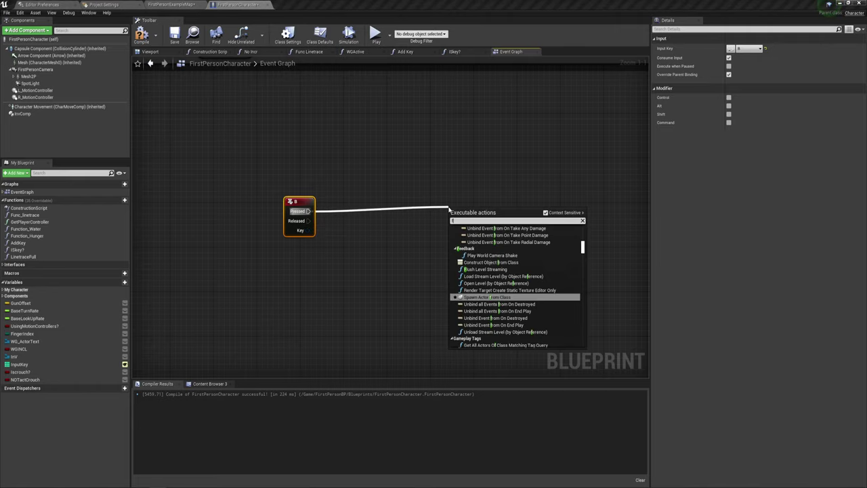
{"action": "type", "text": "l"}
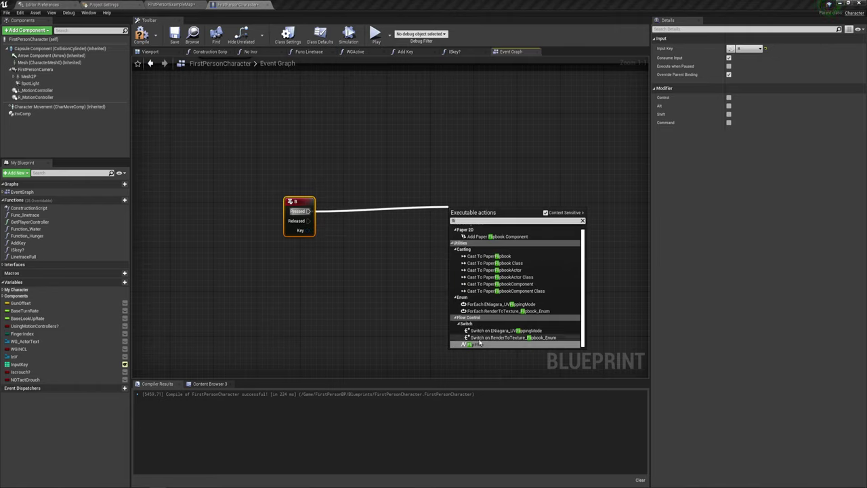
{"action": "left_click", "coordinate": [478, 343]}
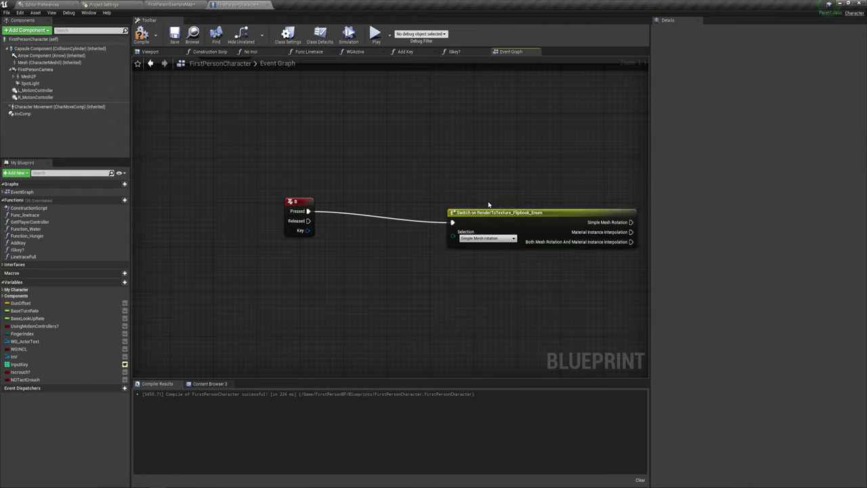
{"action": "key", "text": "Delete"}
{"action": "left_click_drag", "start_coordinate": [308, 211], "coordinate": [358, 216]}
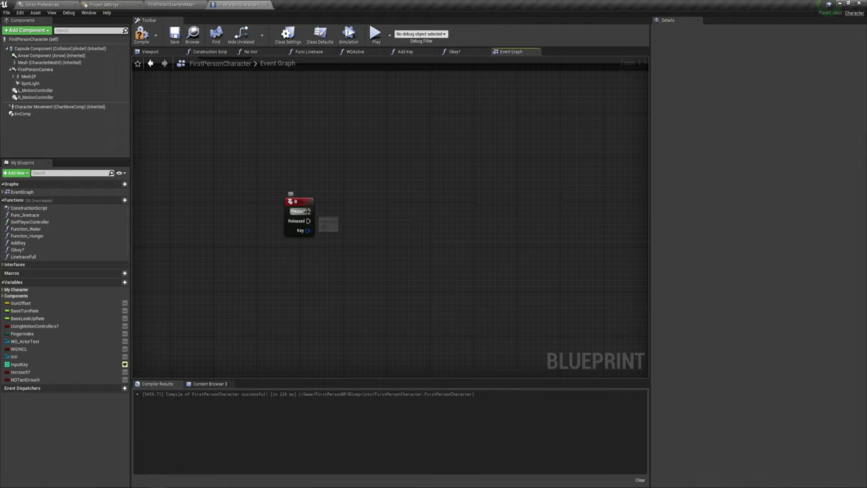
{"action": "type", "text": "fli"}
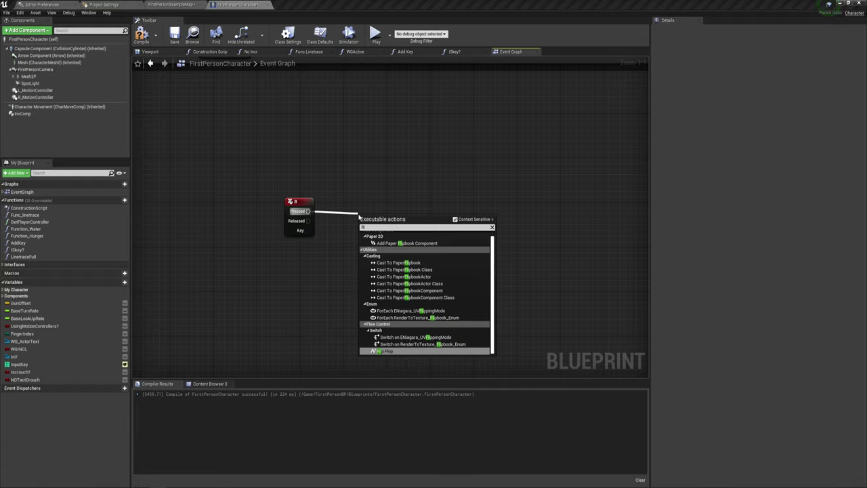
{"action": "key", "text": "Return"}
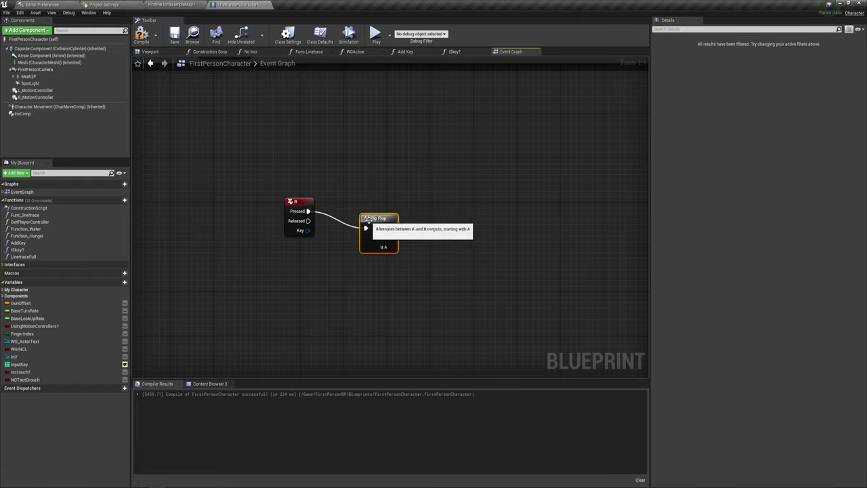
{"action": "left_click_drag", "start_coordinate": [368, 203], "coordinate": [353, 206]}
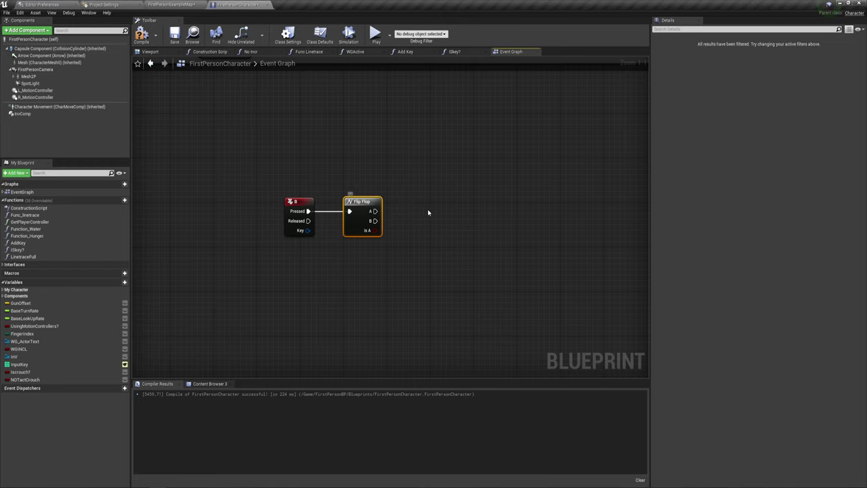
{"action": "right_click_drag", "start_coordinate": [423, 213], "coordinate": [353, 238]}
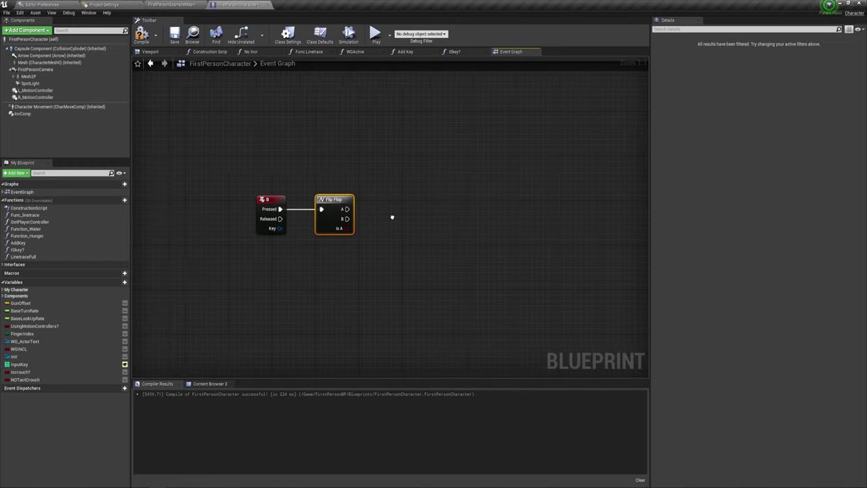
Uncheck the SpotLight's Rendering Visible option so it starts hidden.
{"action": "left_click", "coordinate": [30, 82]}
{"action": "scroll", "coordinate": [785, 313], "scroll_direction": "down", "scroll_amount": 2}
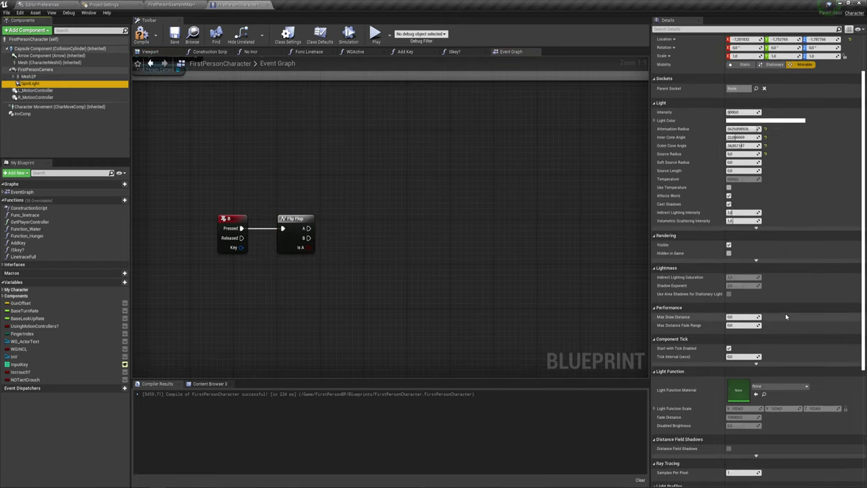
{"action": "scroll", "coordinate": [758, 277], "scroll_direction": "down", "scroll_amount": 2}
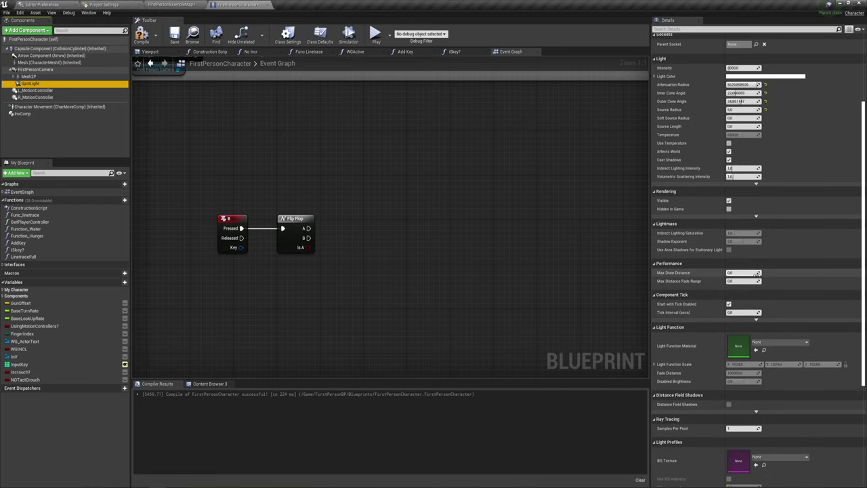
{"action": "scroll", "coordinate": [756, 274], "scroll_direction": "down", "scroll_amount": 1}
{"action": "scroll", "coordinate": [757, 274], "scroll_direction": "down", "scroll_amount": 3}
{"action": "scroll", "coordinate": [756, 275], "scroll_direction": "down", "scroll_amount": 1}
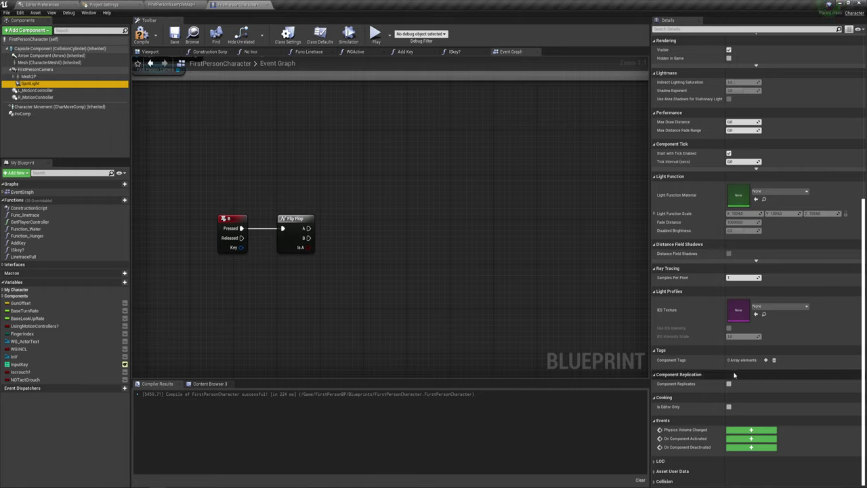
{"action": "scroll", "coordinate": [728, 265], "scroll_direction": "up", "scroll_amount": 2}
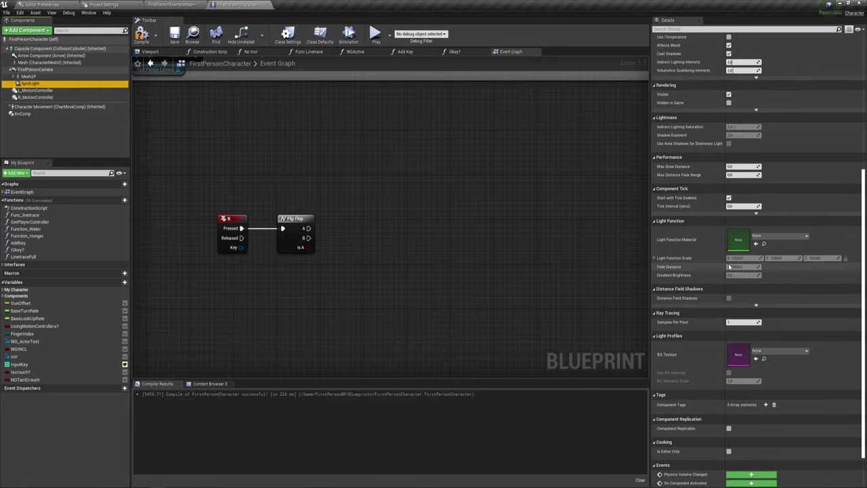
{"action": "scroll", "coordinate": [728, 266], "scroll_direction": "up", "scroll_amount": 2}
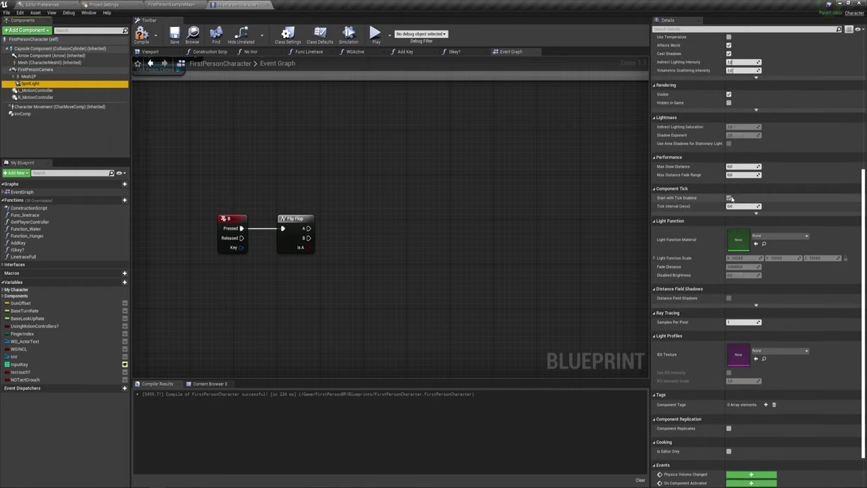
{"action": "scroll", "coordinate": [730, 182], "scroll_direction": "up", "scroll_amount": 1}
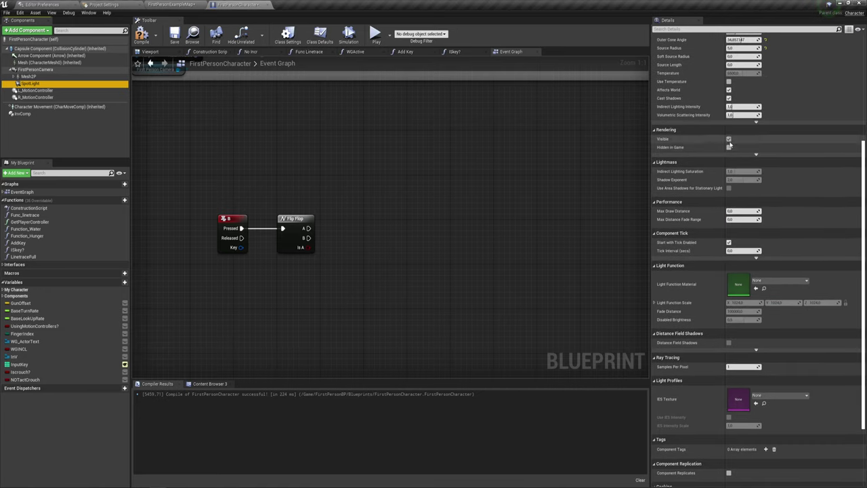
{"action": "left_click", "coordinate": [729, 139]}
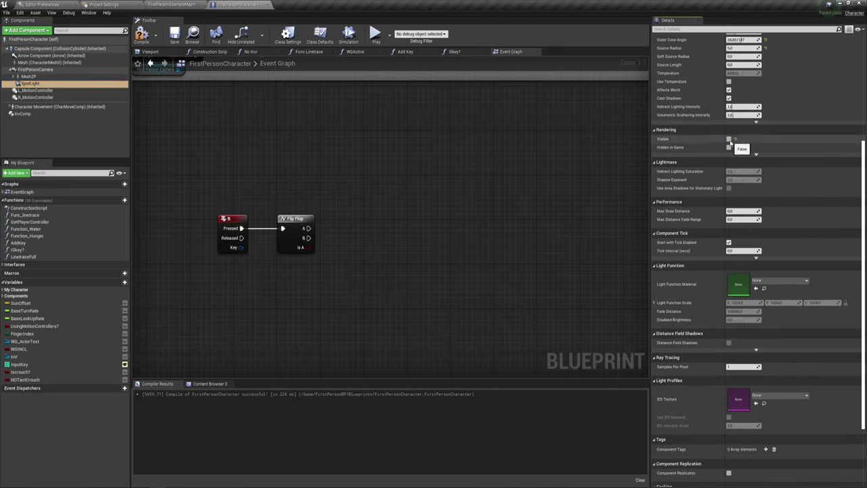
Set the SpotLight's Intensity to 0.
{"action": "scroll", "coordinate": [725, 153], "scroll_direction": "up", "scroll_amount": 1}
{"action": "scroll", "coordinate": [714, 180], "scroll_direction": "up", "scroll_amount": 1}
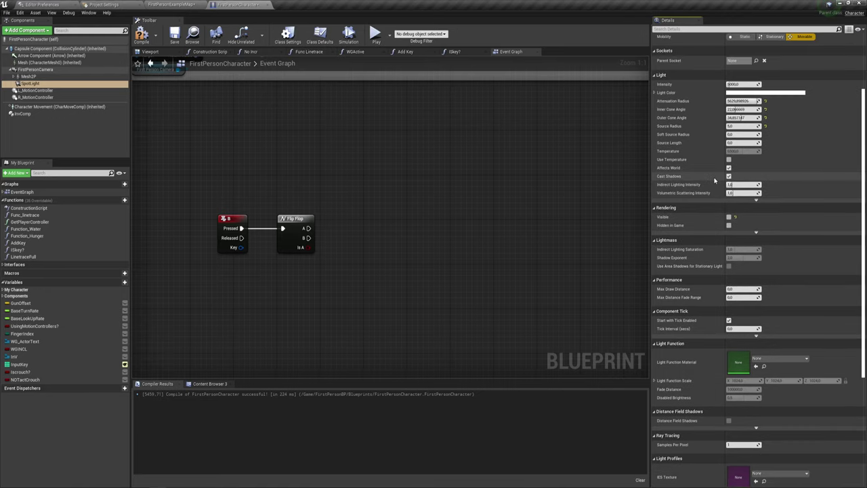
{"action": "left_click", "coordinate": [733, 84]}
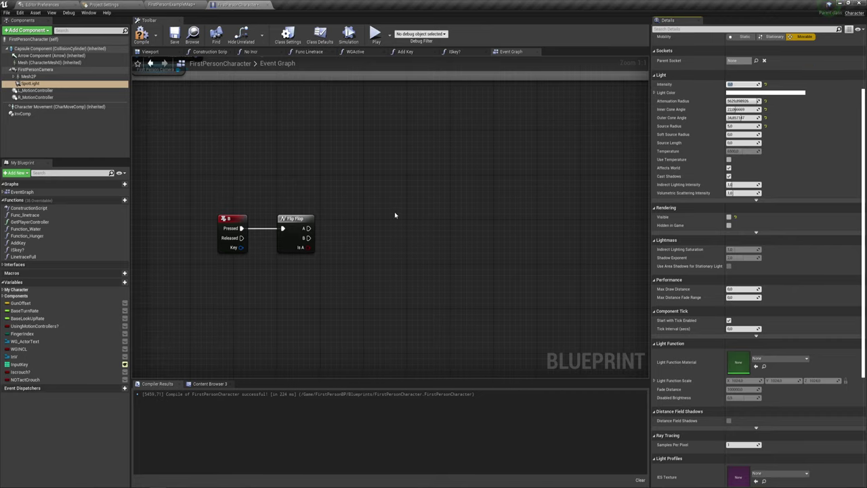
{"action": "right_click_drag", "start_coordinate": [379, 244], "coordinate": [334, 234]}
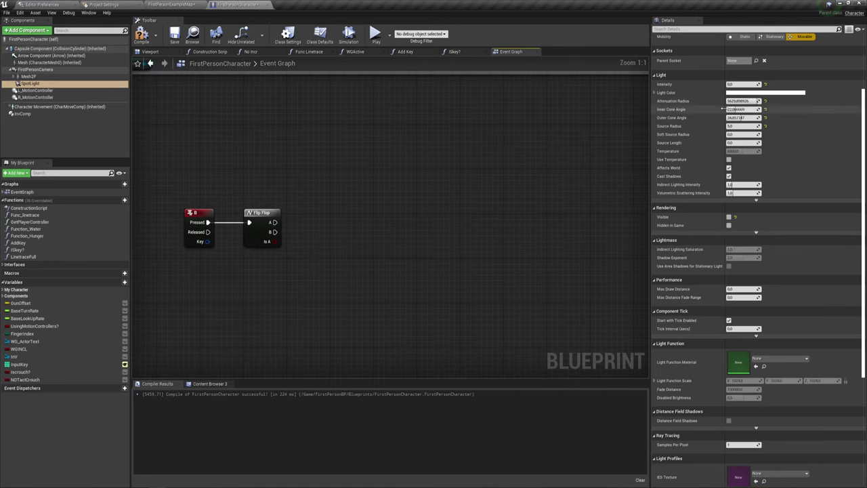
{"action": "mouse_move", "coordinate": [275, 258]}
{"action": "right_mouse_down"}
{"action": "mouse_move", "coordinate": [449, 247]}
{"action": "mouse_move", "coordinate": [434, 230]}
{"action": "right_mouse_up"}
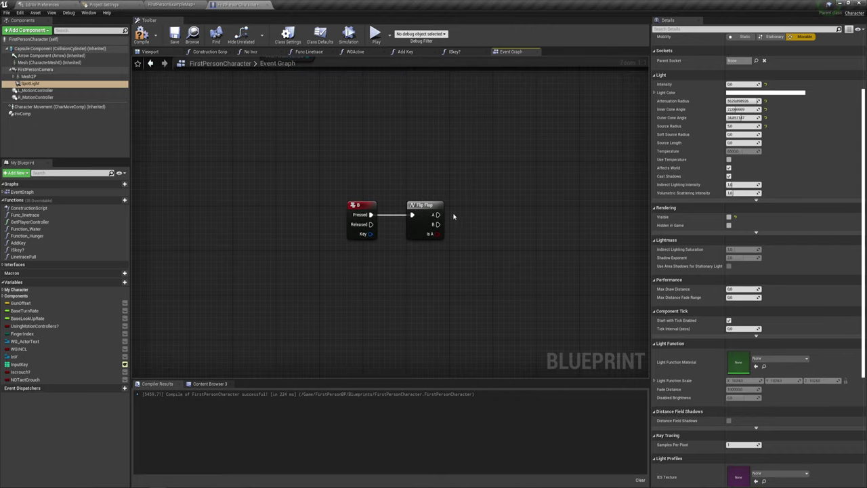
Move the B key event node left to make room before the Flip Flop.
{"action": "left_click_drag", "start_coordinate": [363, 210], "coordinate": [274, 209]}
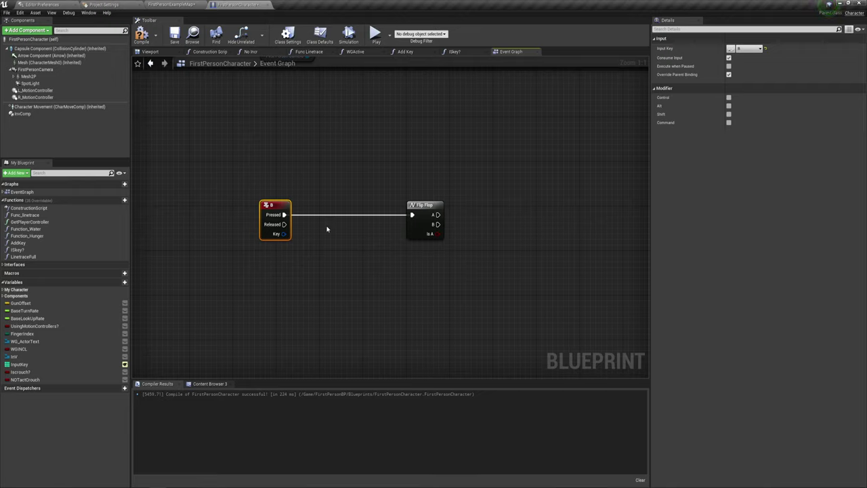
{"action": "left_click_drag", "start_coordinate": [311, 154], "coordinate": [506, 300]}
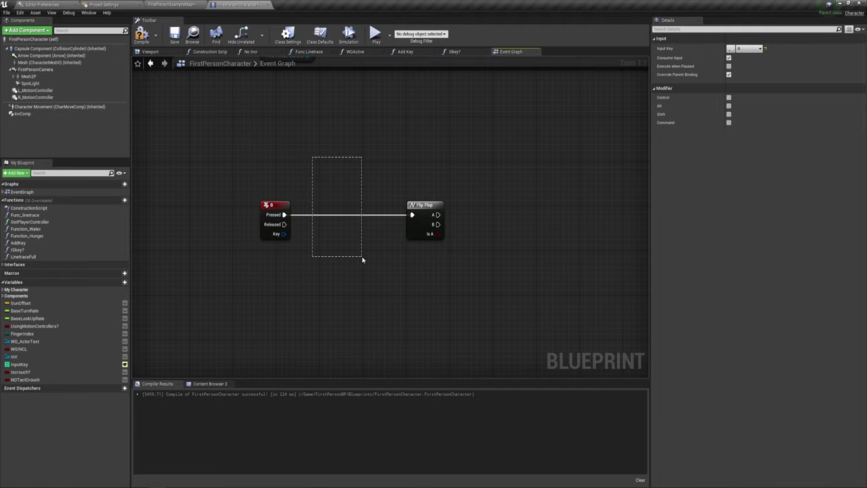
{"action": "right_click_drag", "start_coordinate": [360, 288], "coordinate": [455, 290]}
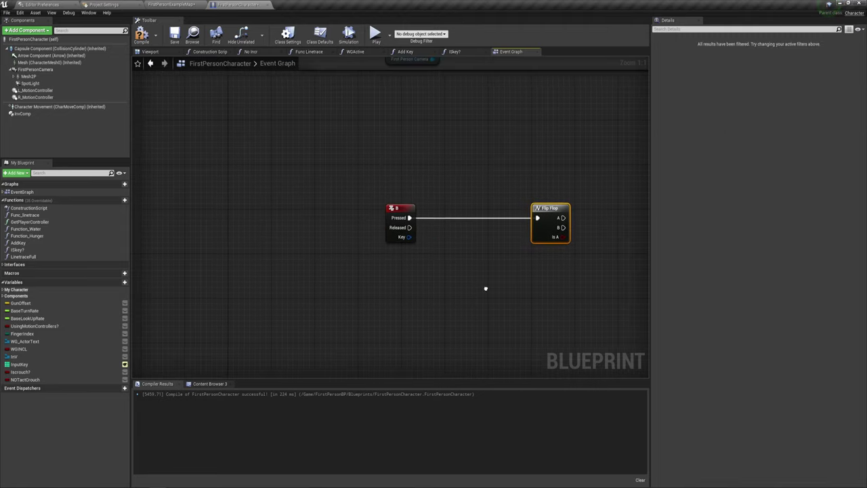
{"action": "left_click_drag", "start_coordinate": [359, 213], "coordinate": [321, 214]}
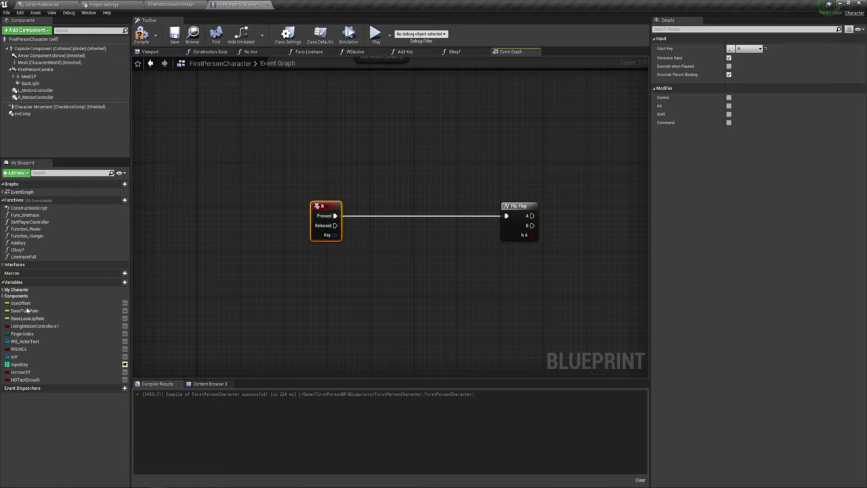
Create a Boolean variable named ISFonar? and drop it into the graph.
{"action": "left_click", "coordinate": [117, 283]}
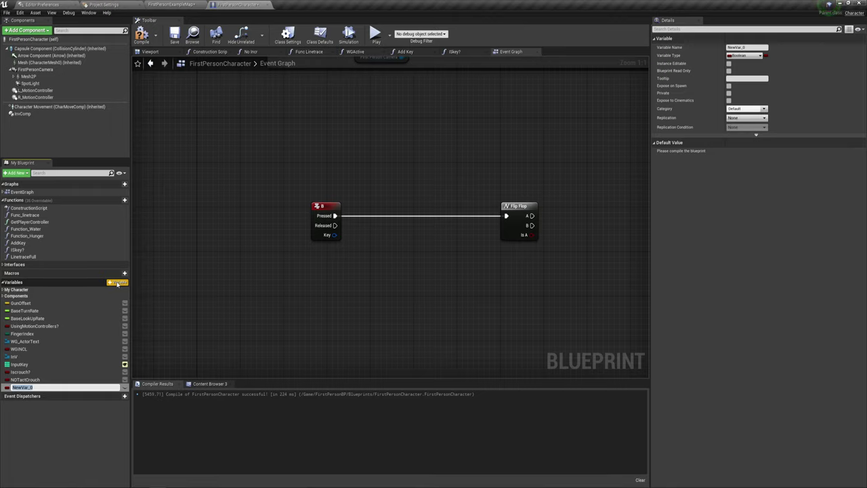
{"action": "type", "text": "ISF"}
{"action": "key", "text": "Return"}
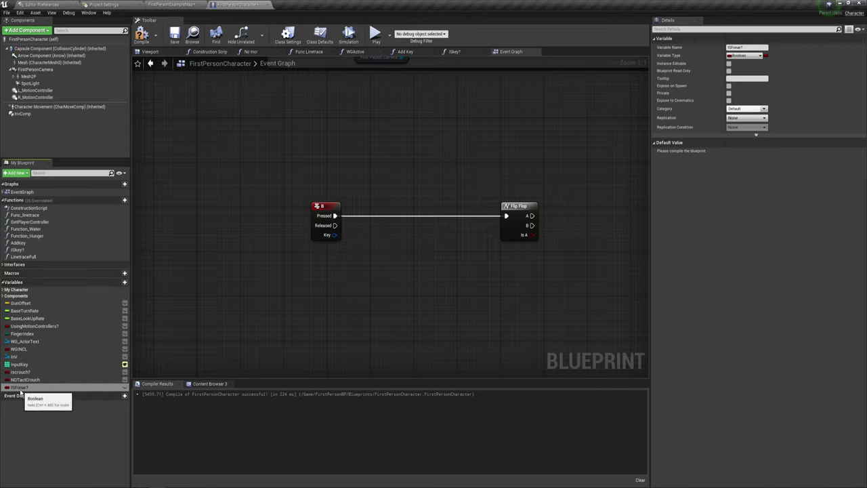
{"action": "mouse_move", "coordinate": [21, 387]}
{"action": "left_mouse_down"}
{"action": "mouse_move", "coordinate": [349, 265]}
{"action": "mouse_move", "coordinate": [404, 234]}
{"action": "left_mouse_up"}
Insert a Branch between B Pressed and Flip Flop, with True feeding the Flip Flop.
{"action": "left_click", "coordinate": [366, 274]}
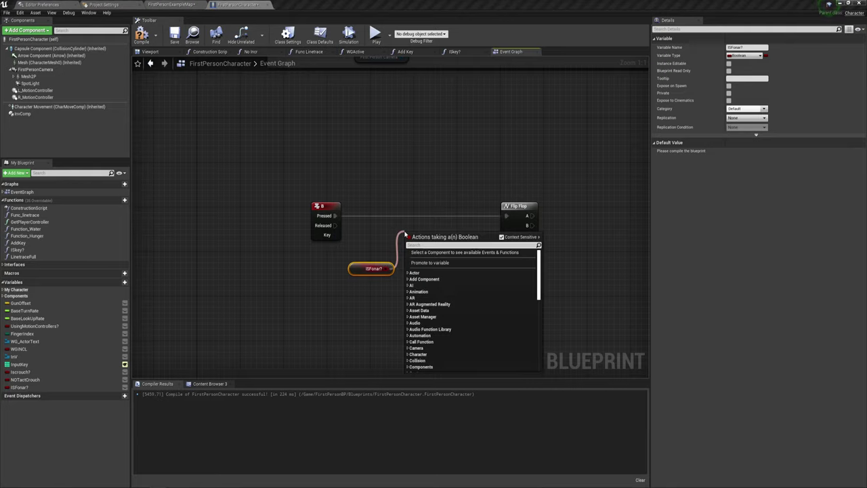
{"action": "type", "text": "branch"}
{"action": "key", "text": "Return"}
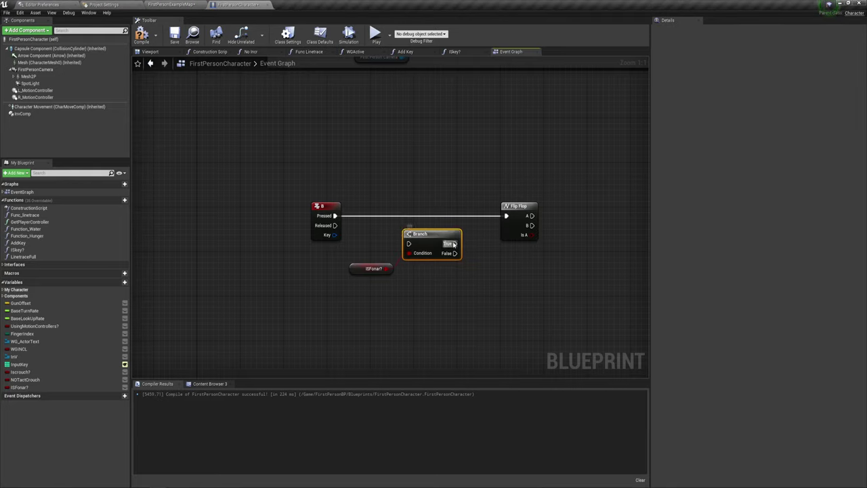
{"action": "left_click_drag", "start_coordinate": [454, 243], "coordinate": [510, 216]}
{"action": "left_click_drag", "start_coordinate": [409, 244], "coordinate": [336, 217]}
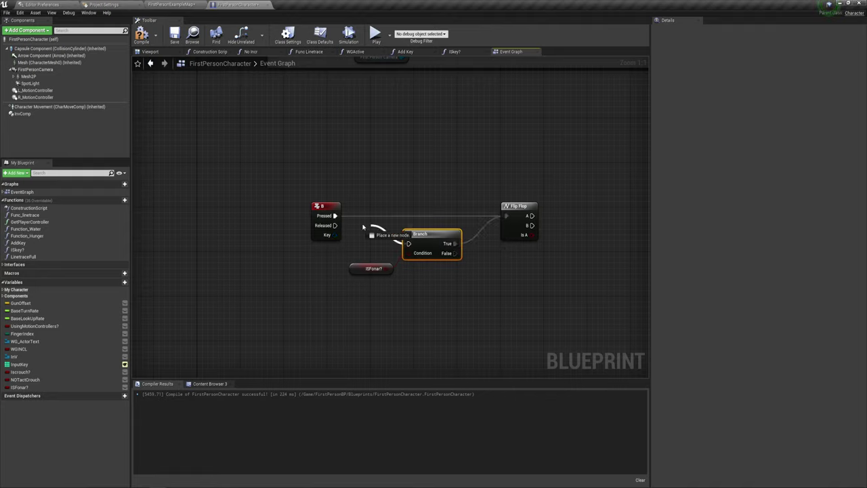
{"action": "left_click_drag", "start_coordinate": [430, 237], "coordinate": [414, 208]}
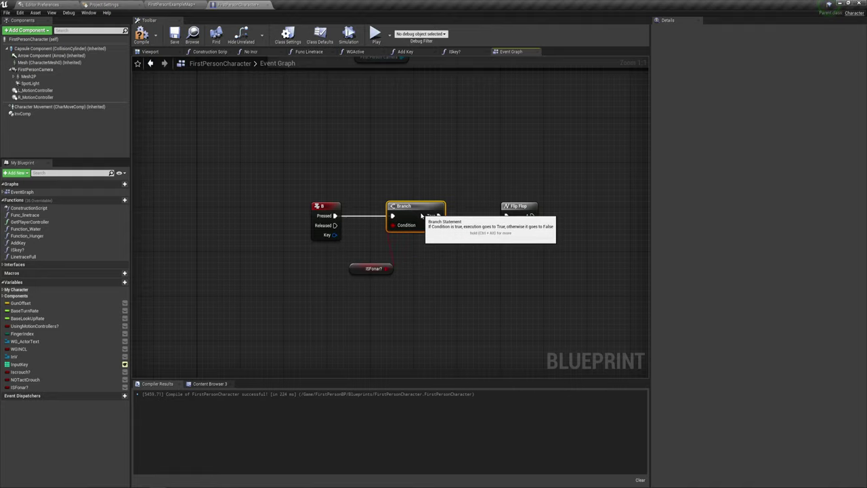
Place the ISFonar? getter beside the Branch Condition and tidy the node layout.
{"action": "left_click_drag", "start_coordinate": [372, 268], "coordinate": [410, 241]}
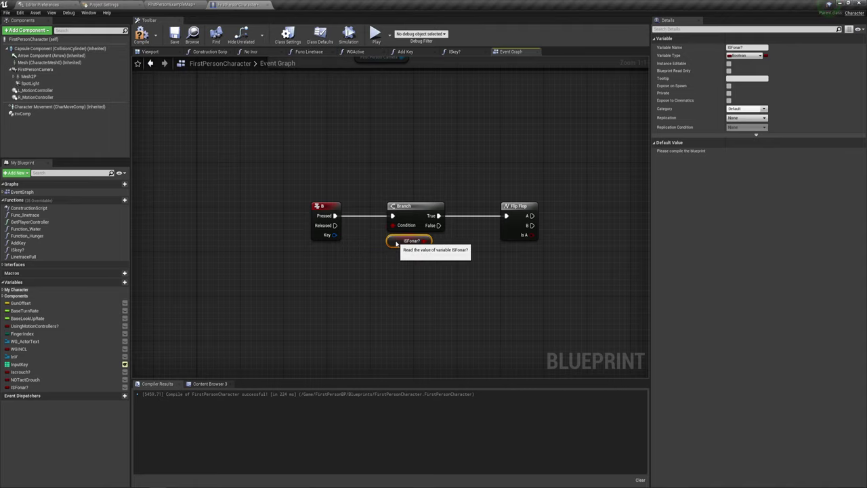
{"action": "right_click_drag", "start_coordinate": [443, 314], "coordinate": [375, 309]}
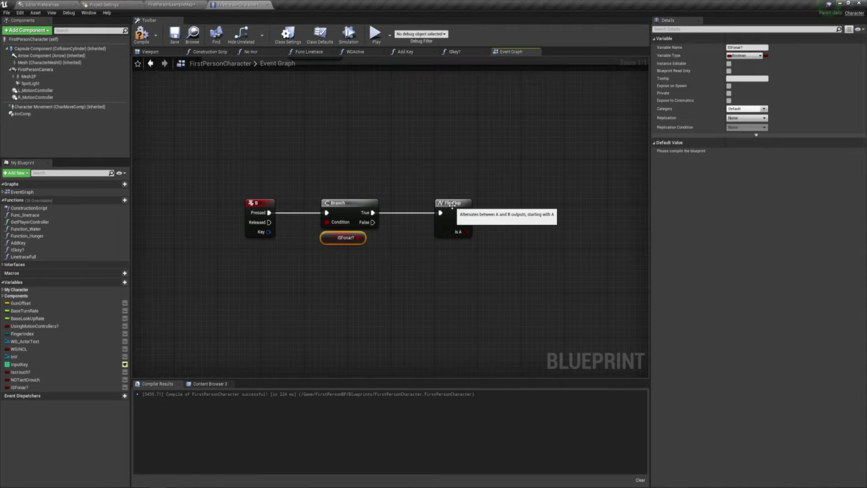
{"action": "left_click_drag", "start_coordinate": [447, 204], "coordinate": [413, 204]}
{"action": "left_click_drag", "start_coordinate": [256, 202], "coordinate": [262, 203]}
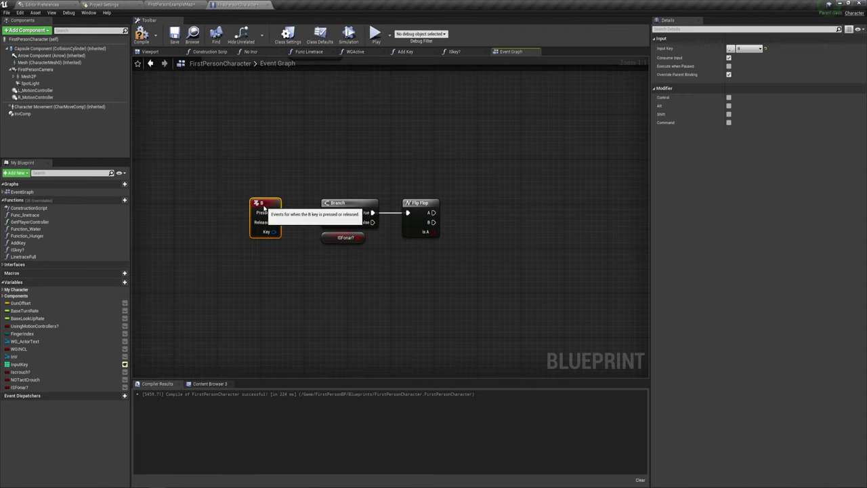
{"action": "left_click_drag", "start_coordinate": [321, 253], "coordinate": [382, 237]}
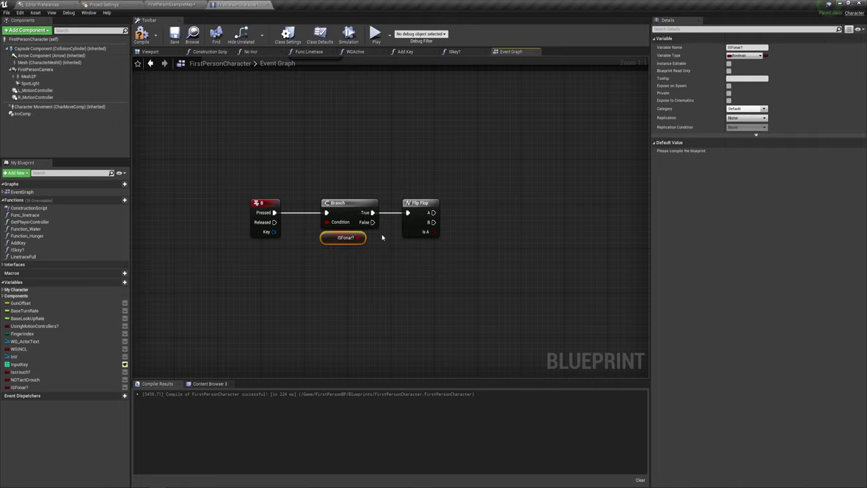
{"action": "right_click_drag", "start_coordinate": [409, 291], "coordinate": [381, 286]}
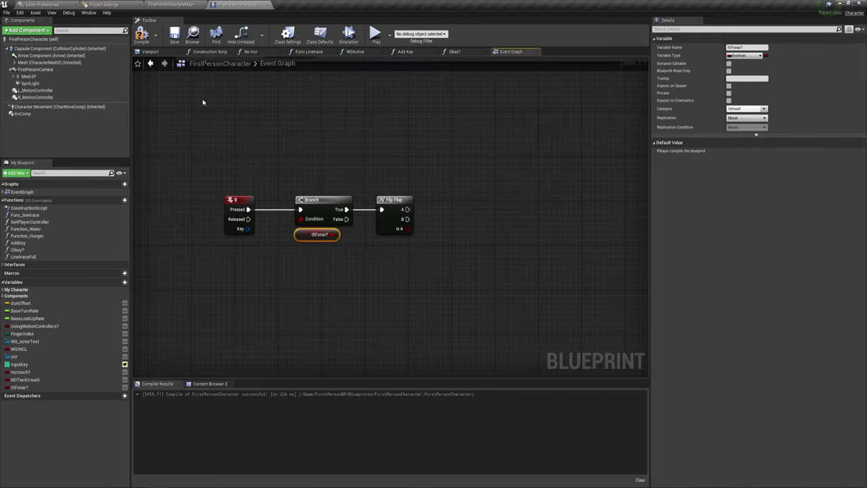
{"action": "mouse_move", "coordinate": [461, 277]}
{"action": "right_mouse_down"}
{"action": "mouse_move", "coordinate": [406, 274]}
{"action": "mouse_move", "coordinate": [350, 235]}
{"action": "right_mouse_up"}
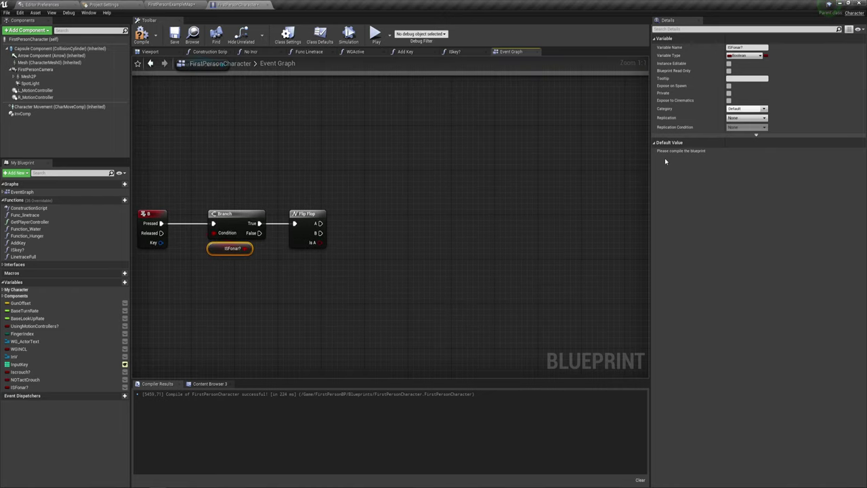
Compile and set ISFonar?'s default value to true.
{"action": "left_click", "coordinate": [142, 35]}
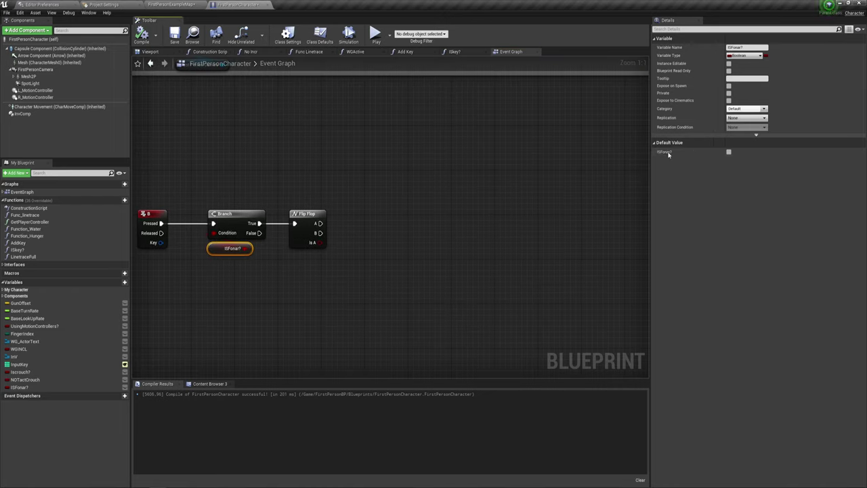
{"action": "left_click", "coordinate": [728, 151]}
{"action": "right_click_drag", "start_coordinate": [310, 275], "coordinate": [302, 267]}
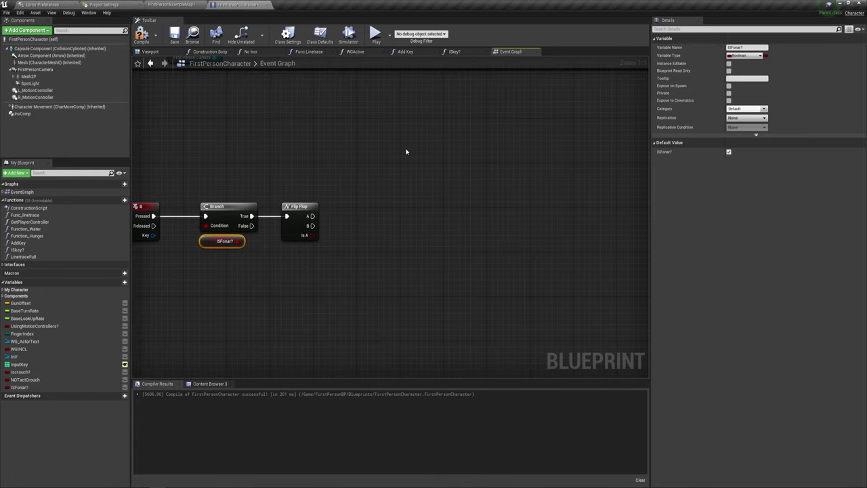
{"action": "right_click_drag", "start_coordinate": [356, 250], "coordinate": [351, 236]}
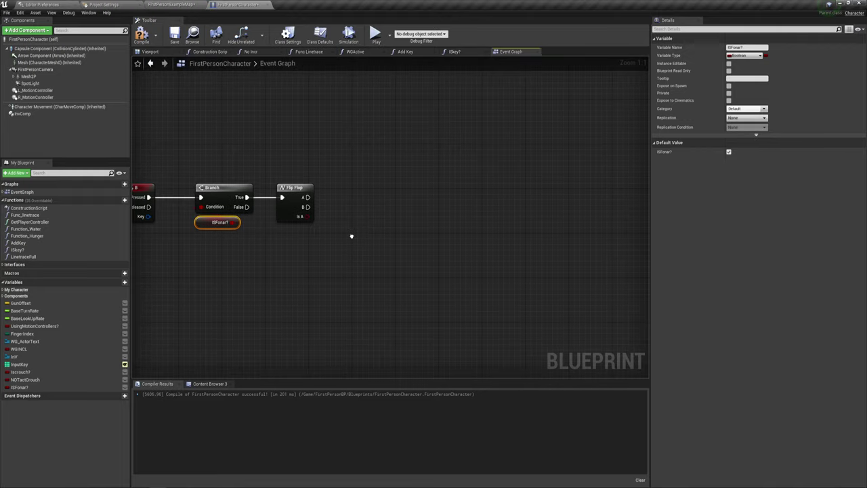
Drag the SpotLight component into the Event Graph beside the Flip Flop.
{"action": "left_click_drag", "start_coordinate": [195, 248], "coordinate": [248, 222]}
{"action": "left_click_drag", "start_coordinate": [186, 249], "coordinate": [262, 226]}
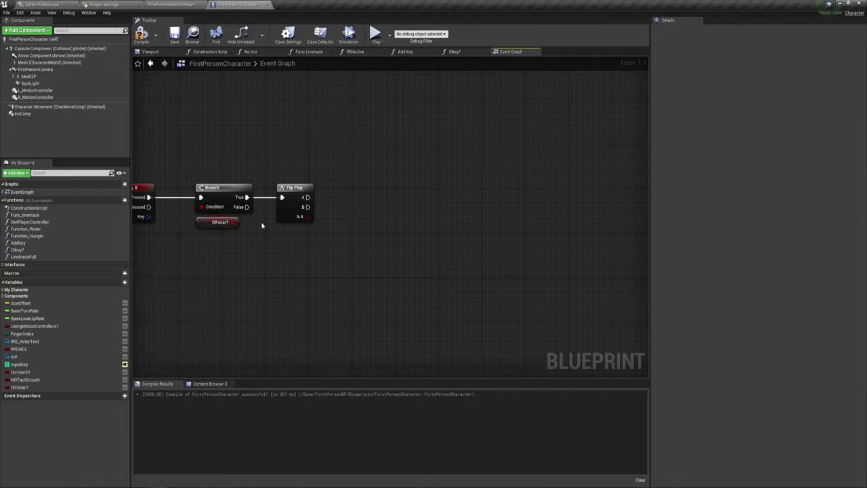
{"action": "right_click_drag", "start_coordinate": [328, 269], "coordinate": [324, 288]}
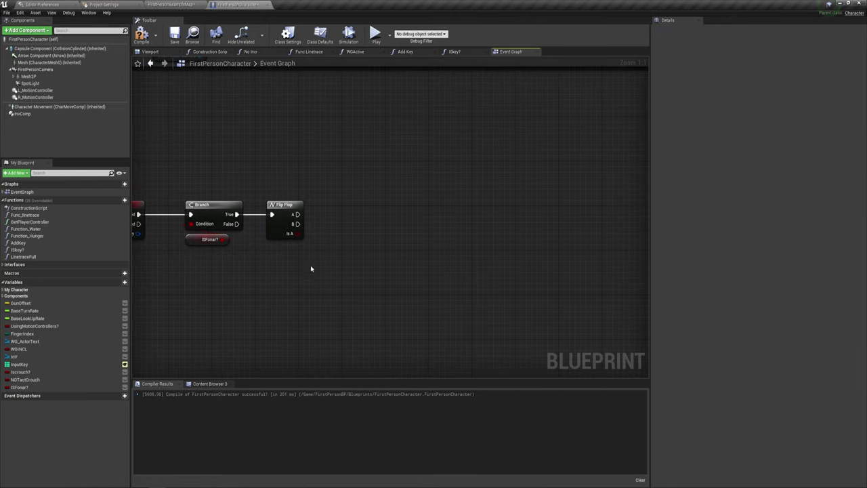
{"action": "mouse_move", "coordinate": [30, 84]}
{"action": "left_mouse_down"}
{"action": "mouse_move", "coordinate": [319, 201]}
{"action": "mouse_move", "coordinate": [335, 216]}
{"action": "mouse_move", "coordinate": [392, 187]}
{"action": "left_mouse_up"}
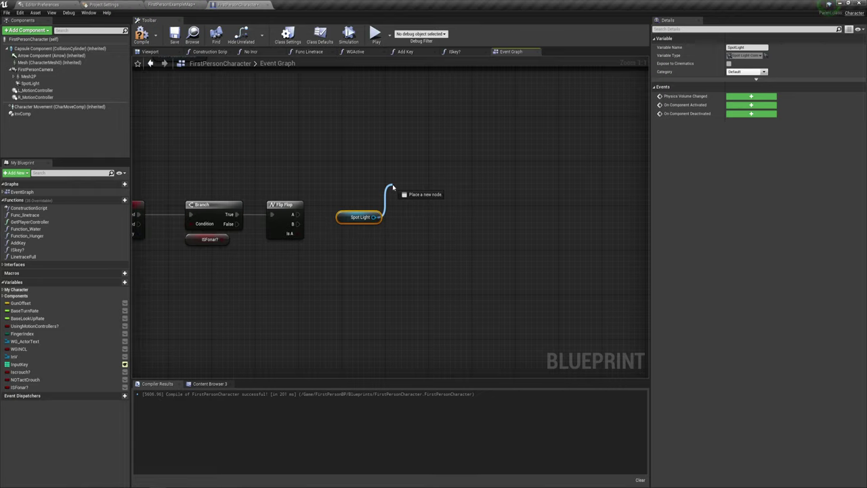
Add a SpotLight Set Visibility node driven by Flip Flop A with New Visibility ticked.
{"action": "left_click_drag", "start_coordinate": [392, 186], "coordinate": [394, 184]}
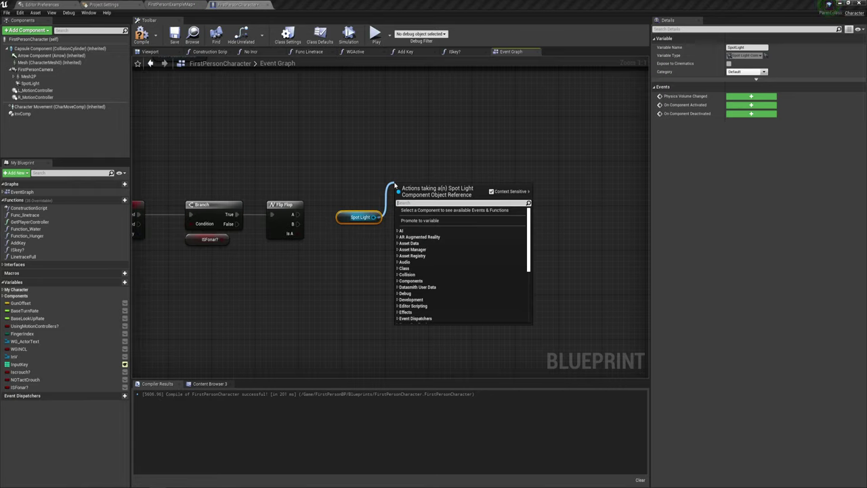
{"action": "type", "text": "set vi"}
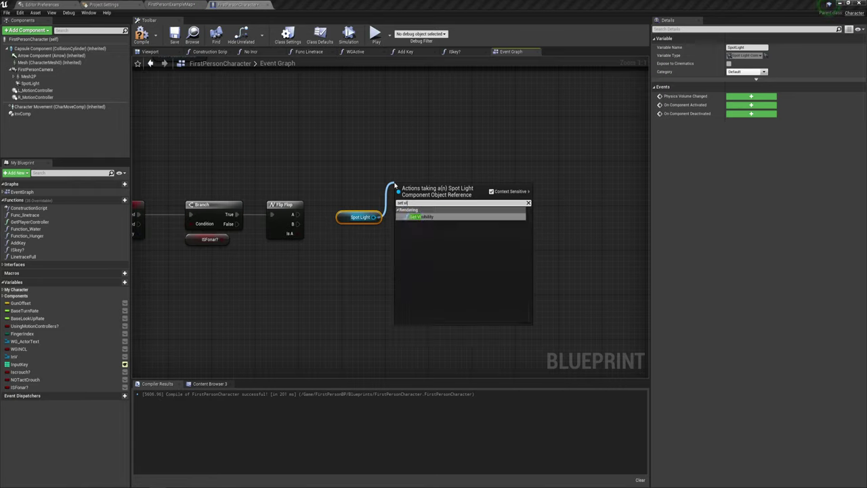
{"action": "key", "text": "Return"}
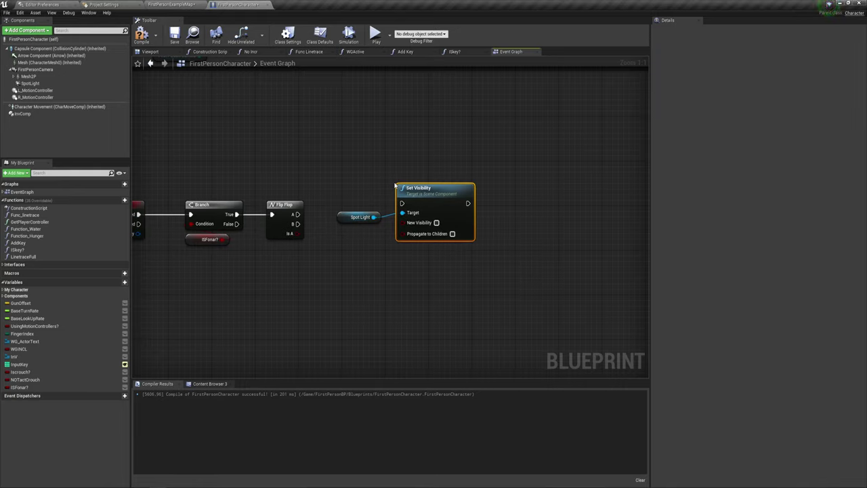
{"action": "mouse_move", "coordinate": [296, 214]}
{"action": "left_mouse_down"}
{"action": "mouse_move", "coordinate": [401, 203]}
{"action": "mouse_move", "coordinate": [417, 193]}
{"action": "mouse_move", "coordinate": [378, 170]}
{"action": "left_mouse_up"}
{"action": "left_click", "coordinate": [437, 222]}
Duplicate the SpotLight and Set Visibility pair, wire it to Flip Flop B to hide the light.
{"action": "left_click", "coordinate": [359, 217], "text": "ctrl"}
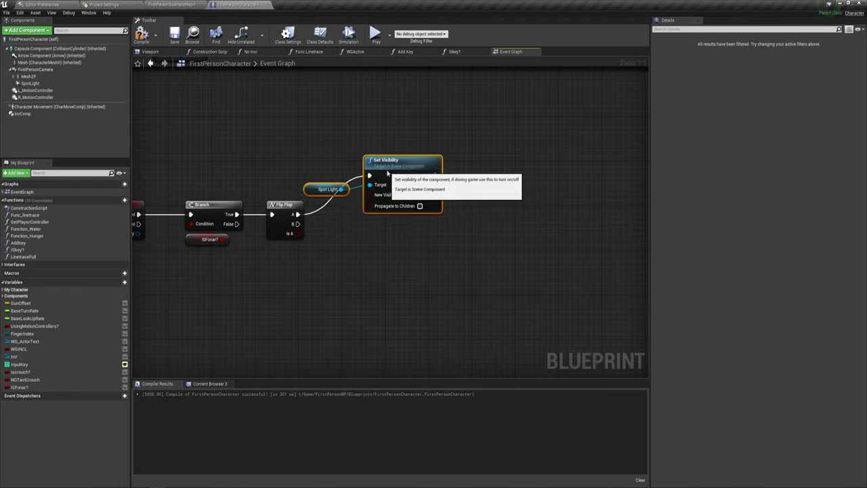
{"action": "mouse_move", "coordinate": [397, 255]}
{"action": "right_mouse_down"}
{"action": "mouse_move", "coordinate": [363, 243]}
{"action": "mouse_move", "coordinate": [329, 248]}
{"action": "mouse_move", "coordinate": [335, 208]}
{"action": "right_mouse_up"}
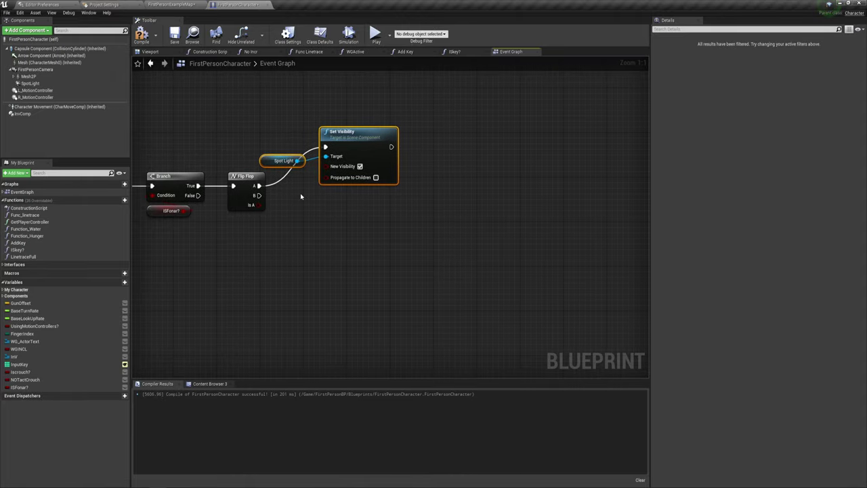
{"action": "key", "text": "ctrl+v"}
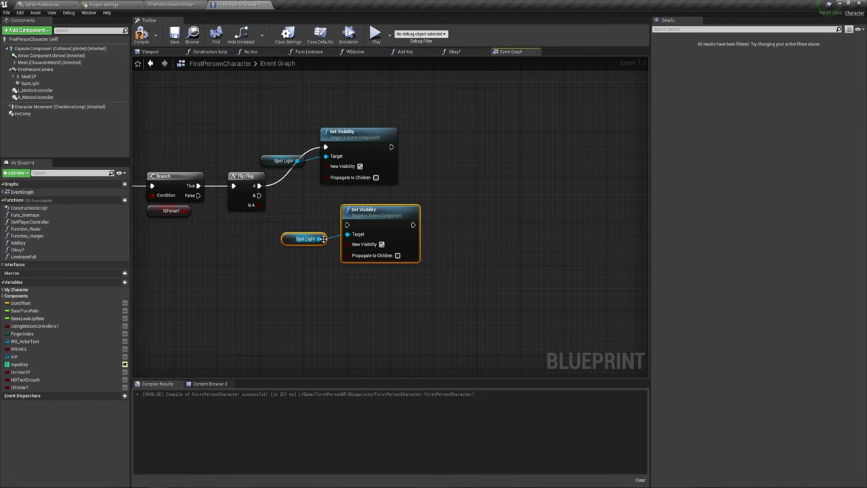
{"action": "left_click_drag", "start_coordinate": [323, 239], "coordinate": [306, 244]}
{"action": "left_click_drag", "start_coordinate": [259, 195], "coordinate": [331, 231]}
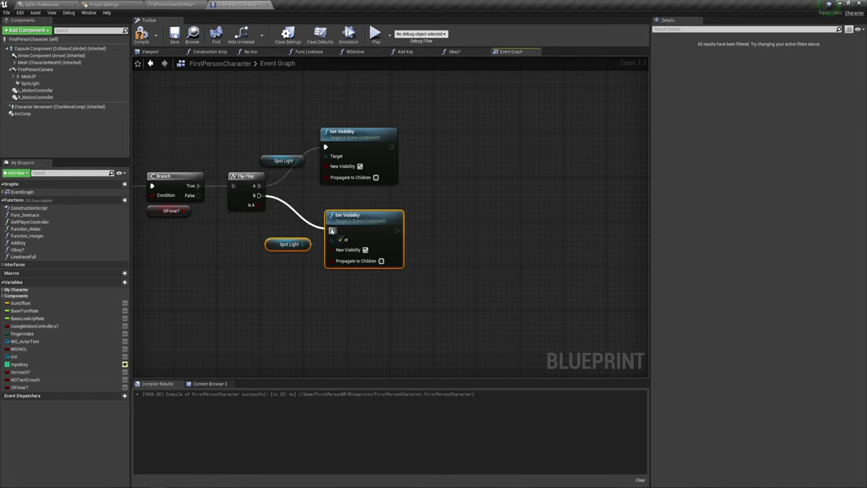
{"action": "left_click", "coordinate": [365, 249]}
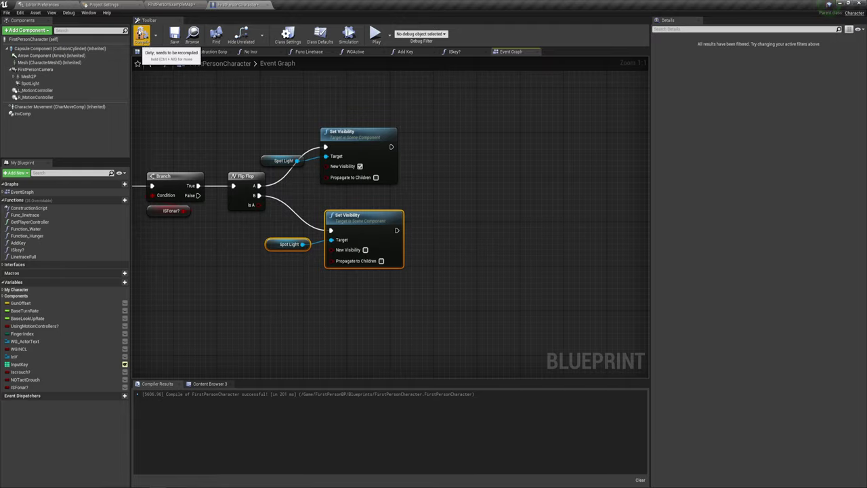
Compile and save the character blueprint, then play-test walking toward the wall and exit.
{"action": "left_click", "coordinate": [140, 34]}
{"action": "left_click", "coordinate": [174, 34]}
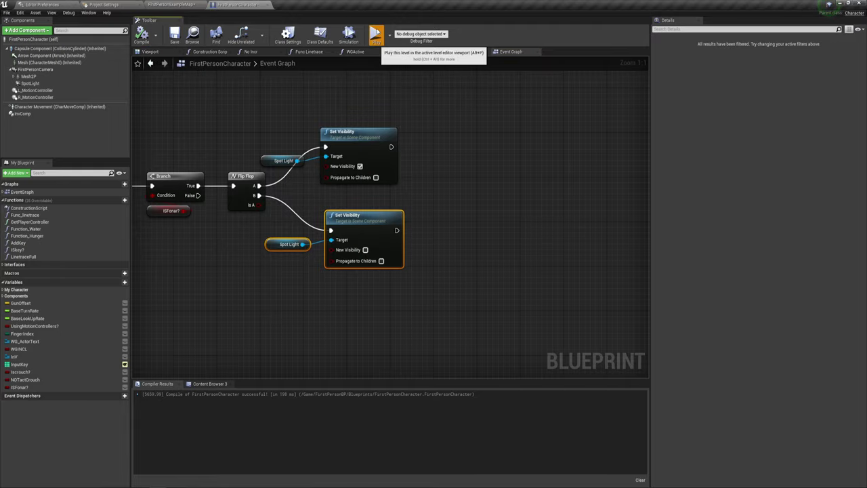
{"action": "left_click", "coordinate": [375, 34]}
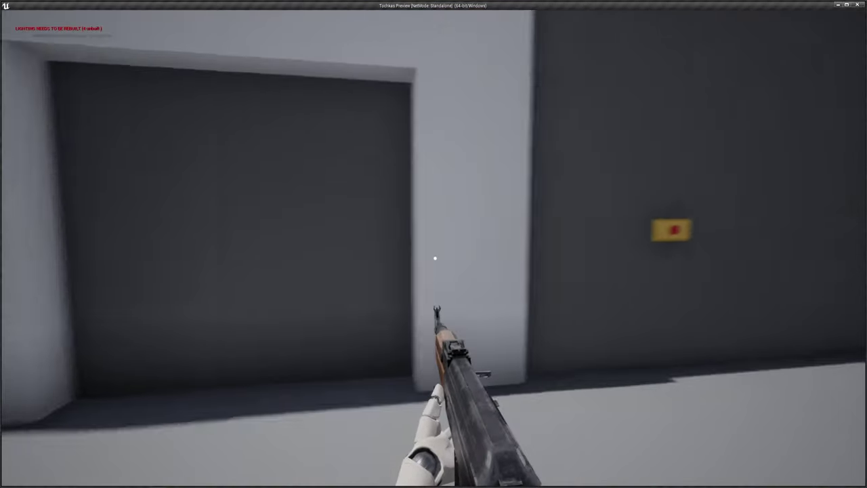
{"action": "key", "text": "w"}
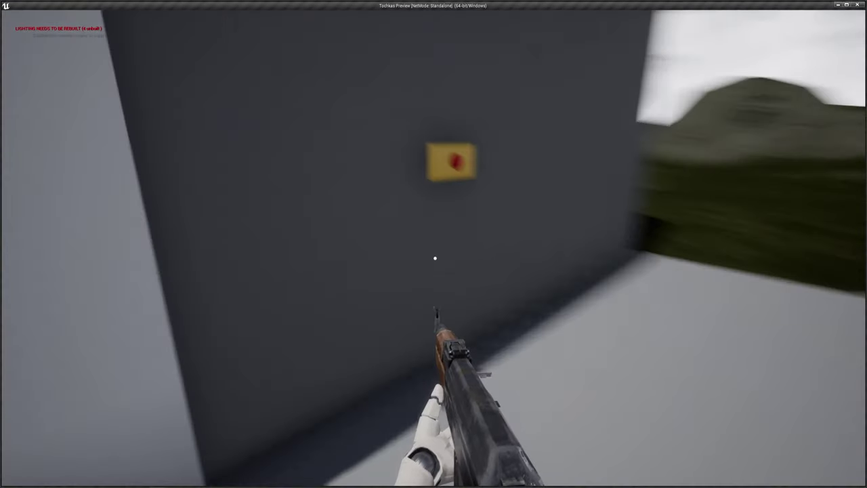
{"action": "key", "text": "Escape"}
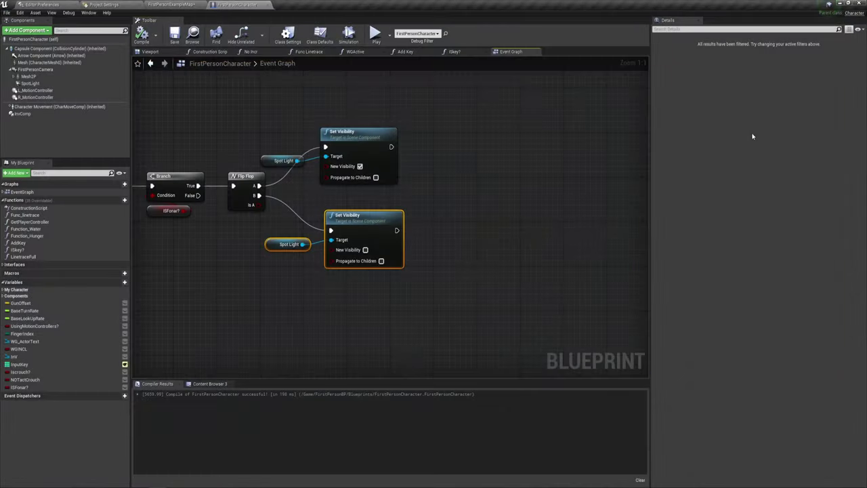
Select the SpotLight component and set its Intensity to 5000.
{"action": "left_click", "coordinate": [29, 76]}
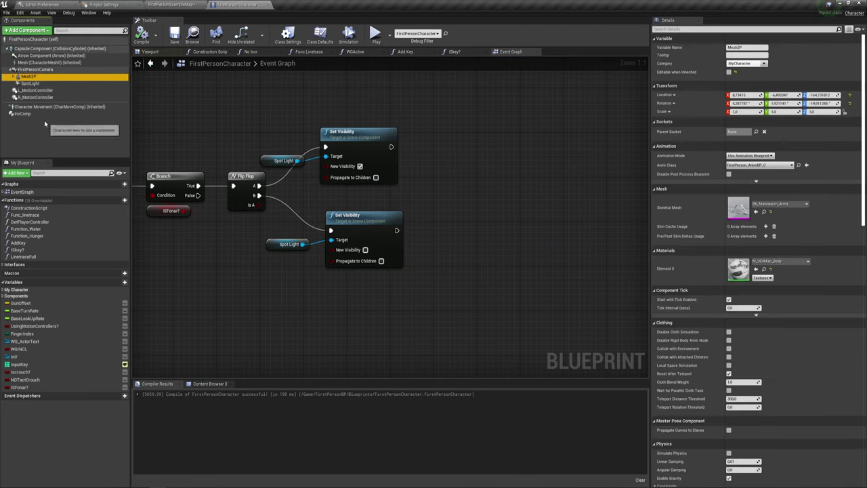
{"action": "left_click", "coordinate": [28, 83]}
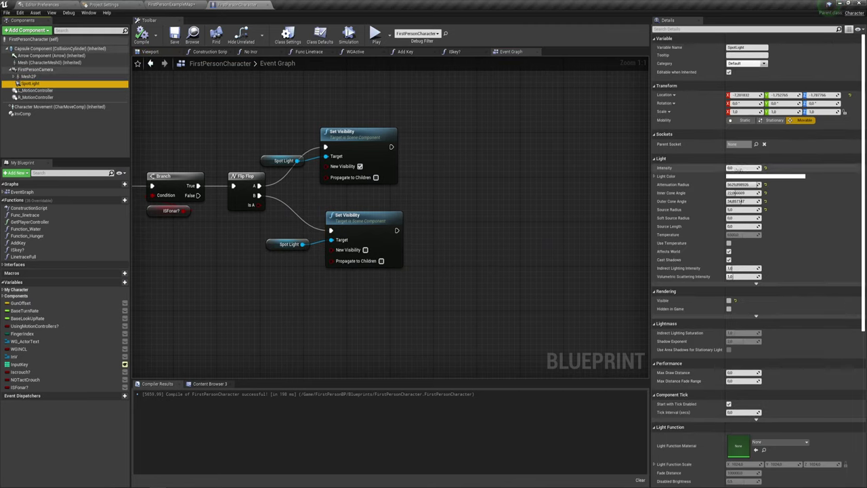
{"action": "left_click", "coordinate": [741, 168]}
{"action": "type", "text": "5000"}
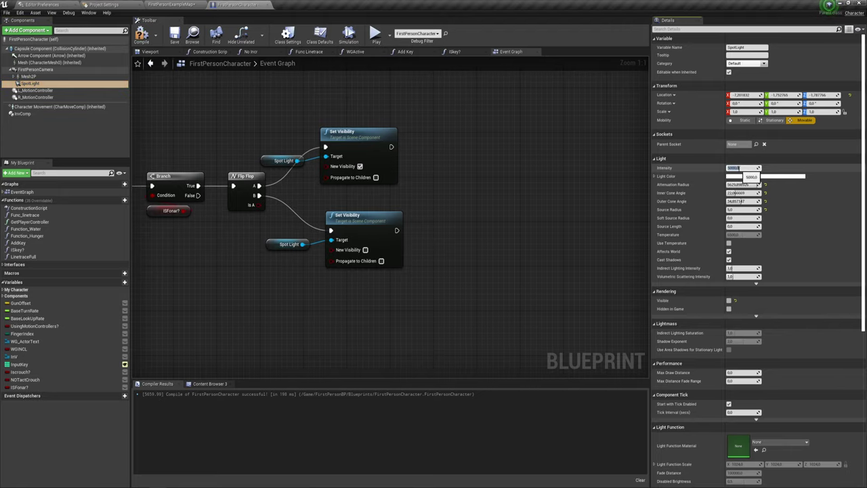
{"action": "key", "text": "Return"}
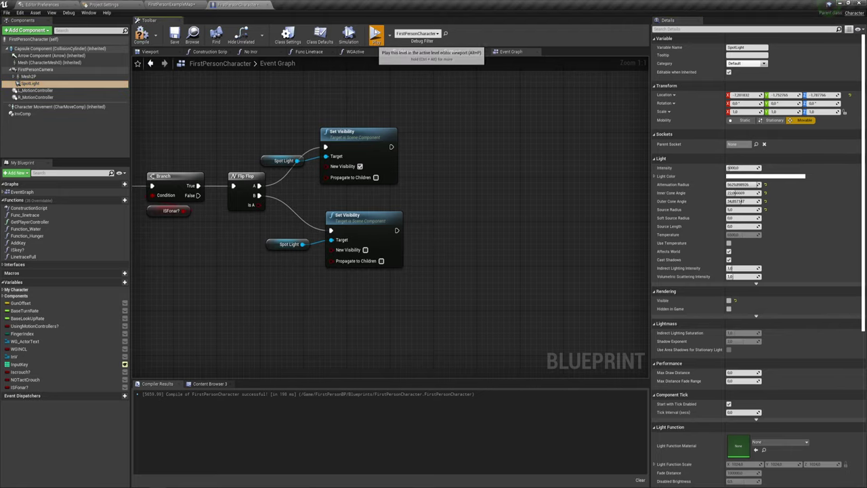
Play-test the level, walking to the door button and through the doorway with the flashlight.
{"action": "left_click", "coordinate": [376, 35]}
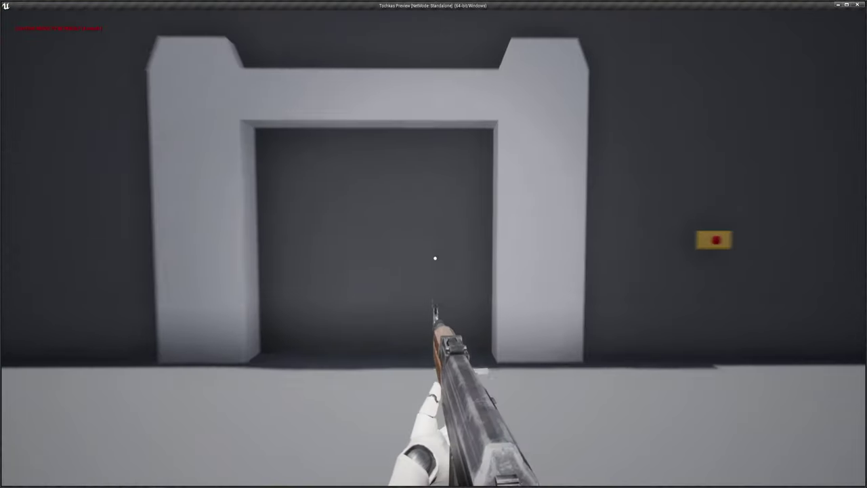
{"action": "key", "text": "w"}
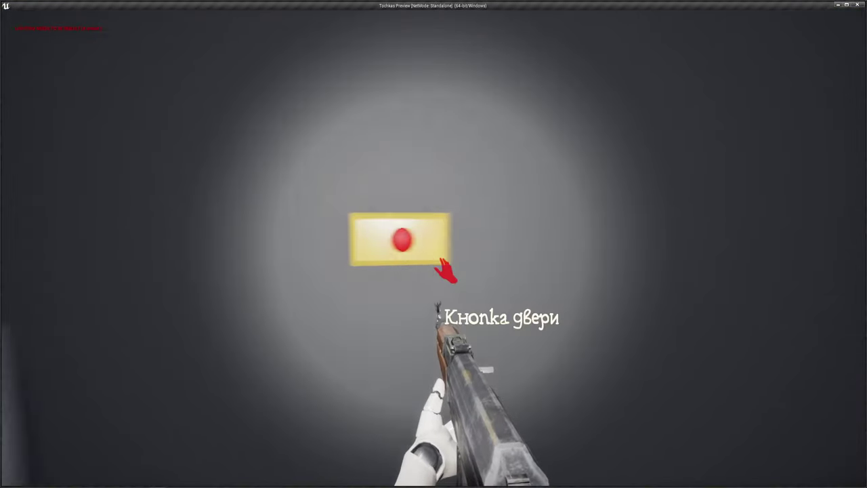
{"action": "key", "text": "s"}
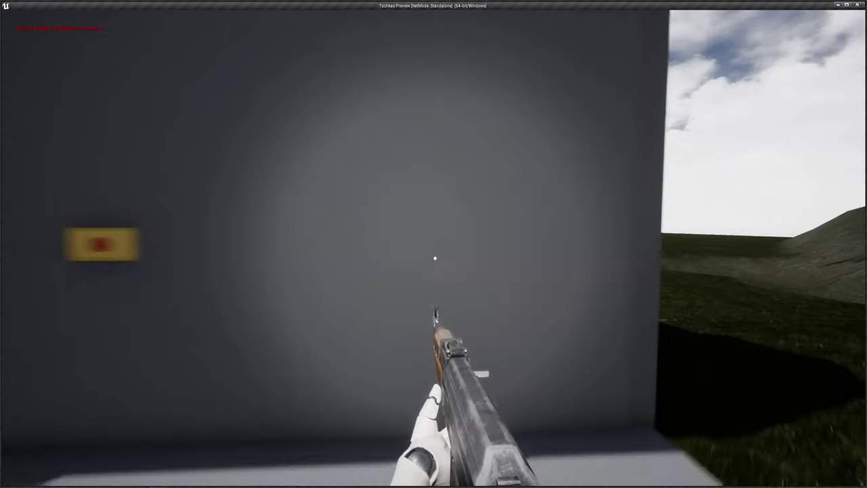
{"action": "key", "text": "w"}
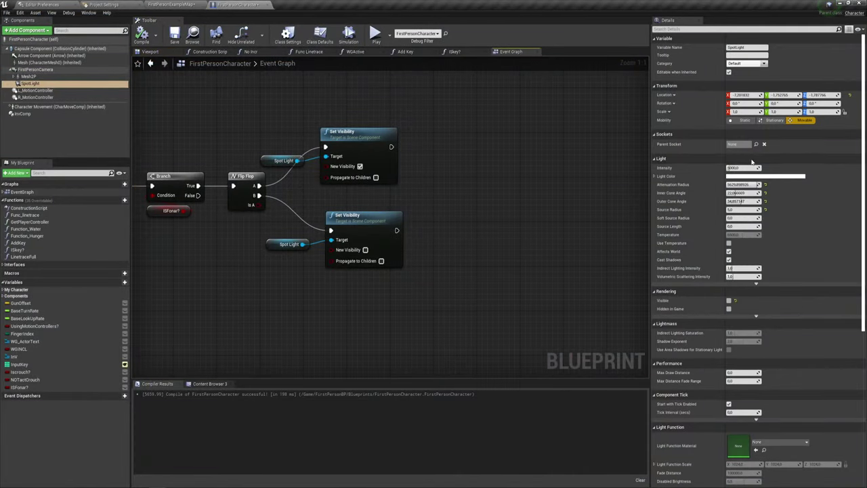
Set the SpotLight Intensity to 0.
{"action": "left_click", "coordinate": [745, 168]}
{"action": "type", "text": "0"}
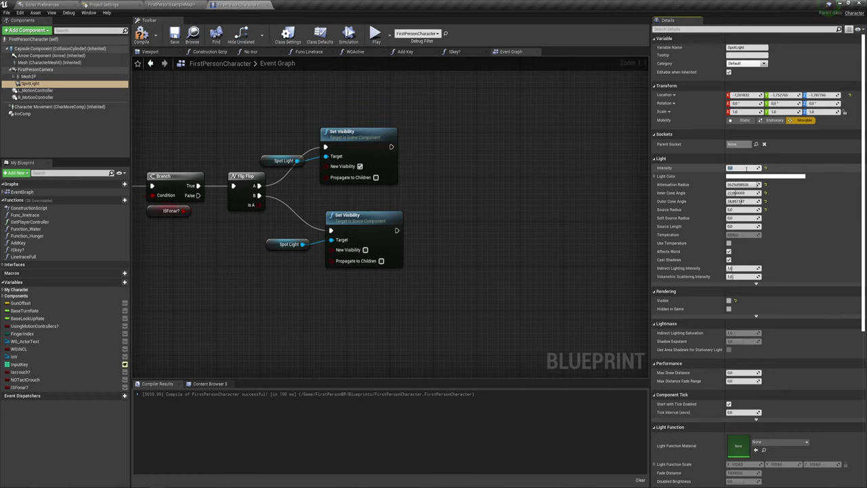
{"action": "key", "text": "Return"}
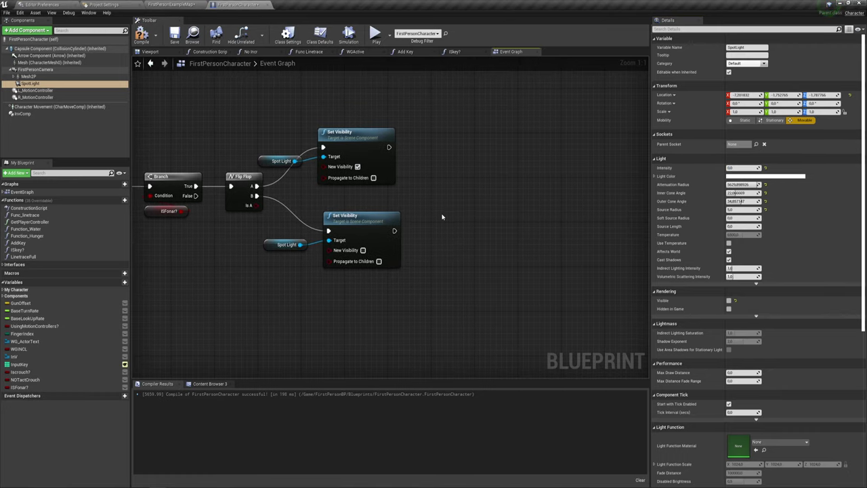
Add Timeline_0 after the upper Set Visibility, wire it to Play from Start, and open it.
{"action": "mouse_move", "coordinate": [430, 161]}
{"action": "right_mouse_down"}
{"action": "mouse_move", "coordinate": [459, 153]}
{"action": "mouse_move", "coordinate": [365, 186]}
{"action": "right_mouse_up"}
{"action": "left_click_drag", "start_coordinate": [358, 177], "coordinate": [428, 156]}
{"action": "type", "text": "fl"}
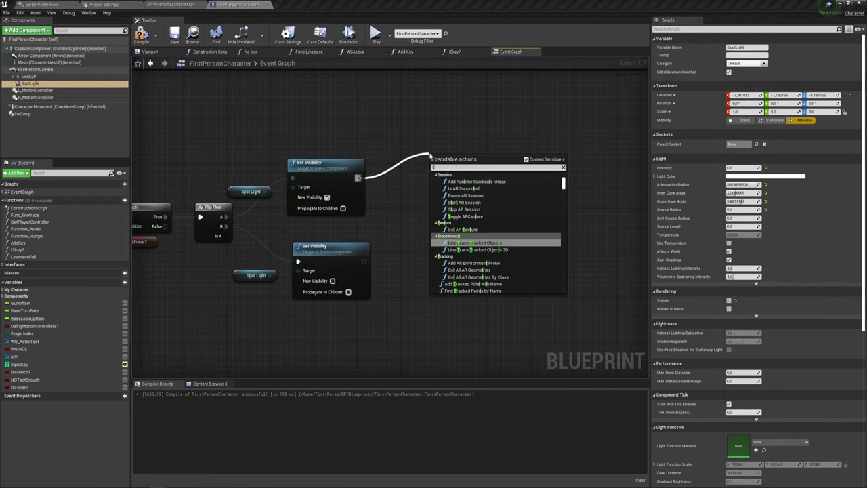
{"action": "type", "text": "me"}
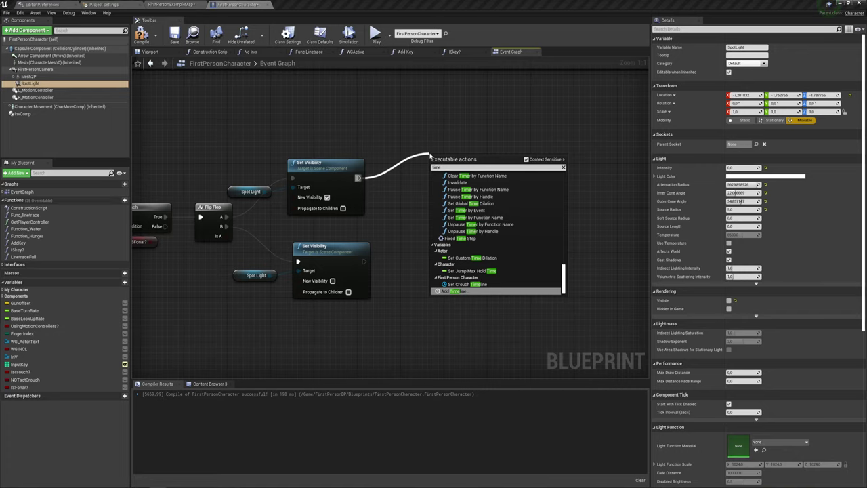
{"action": "key", "text": "Return"}
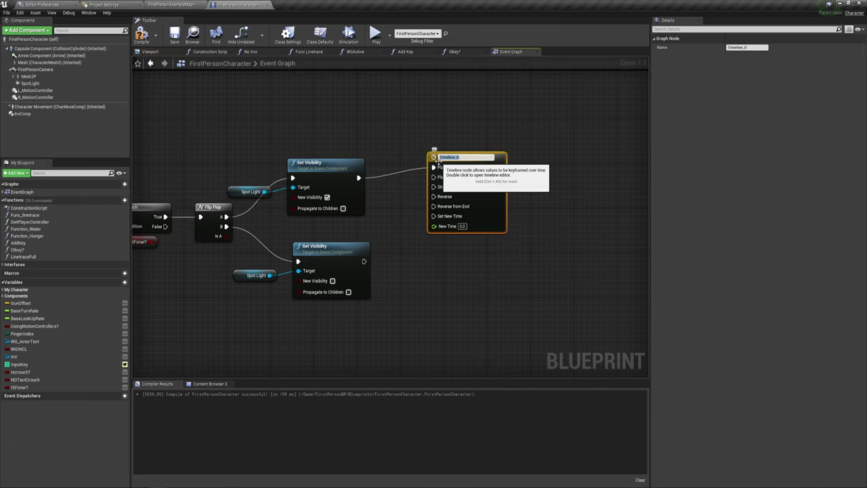
{"action": "left_click_drag", "start_coordinate": [433, 176], "coordinate": [359, 180]}
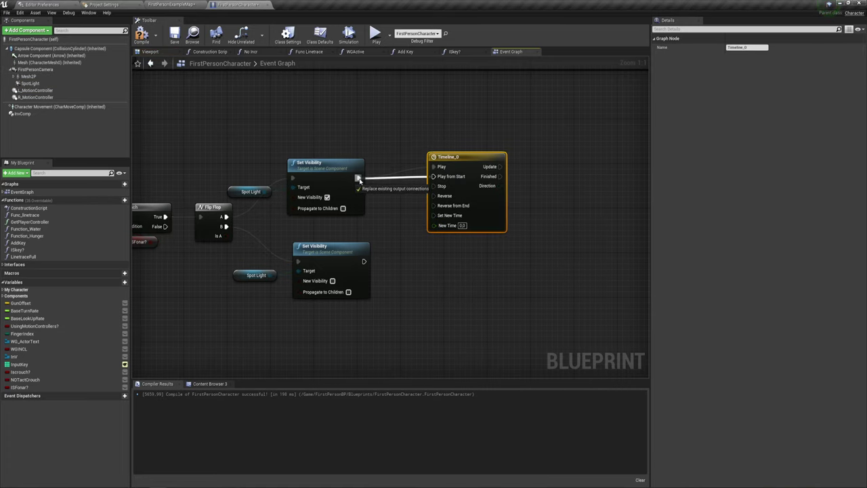
{"action": "left_click_drag", "start_coordinate": [476, 168], "coordinate": [432, 168]}
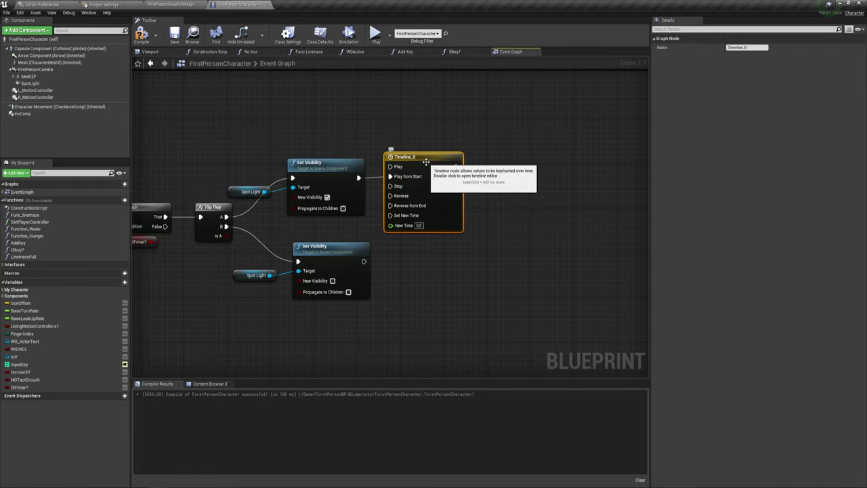
{"action": "double_click", "coordinate": [431, 165]}
Add a float track to Timeline_0 and place seven keys along its curve.
{"action": "left_click", "coordinate": [140, 72]}
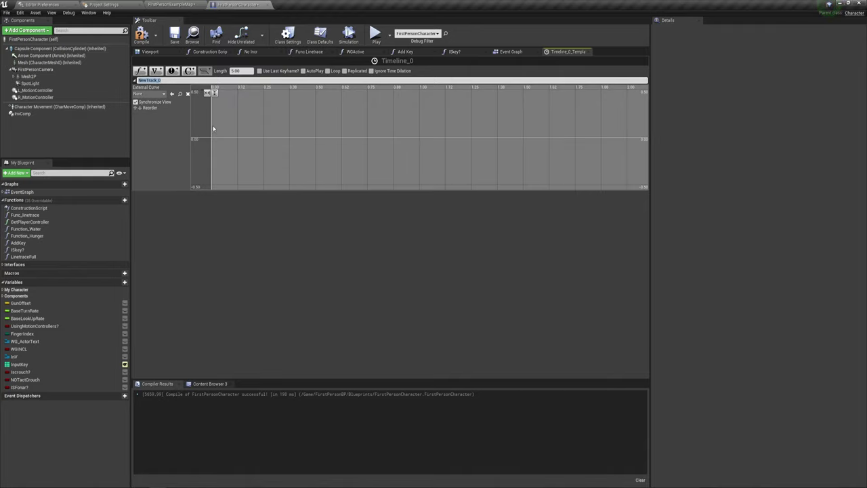
{"action": "right_click", "coordinate": [216, 136]}
{"action": "left_click", "coordinate": [234, 145]}
{"action": "left_click", "coordinate": [284, 121], "text": "shift"}
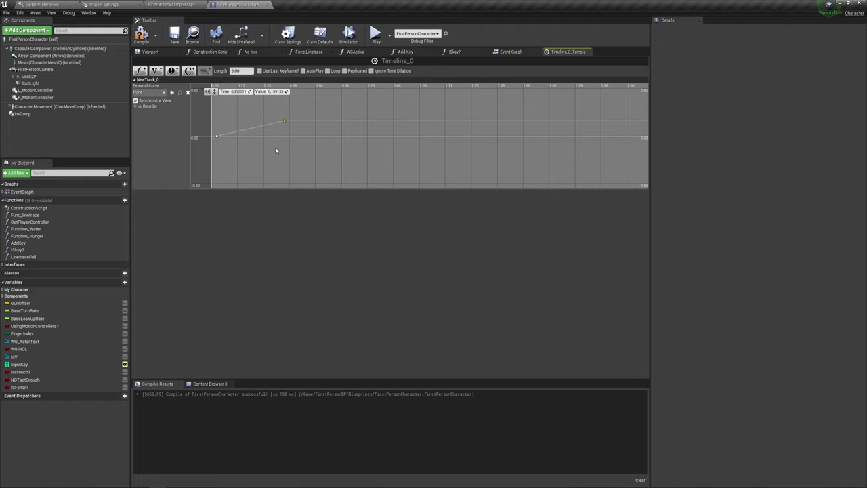
{"action": "left_click", "coordinate": [349, 106], "text": "shift"}
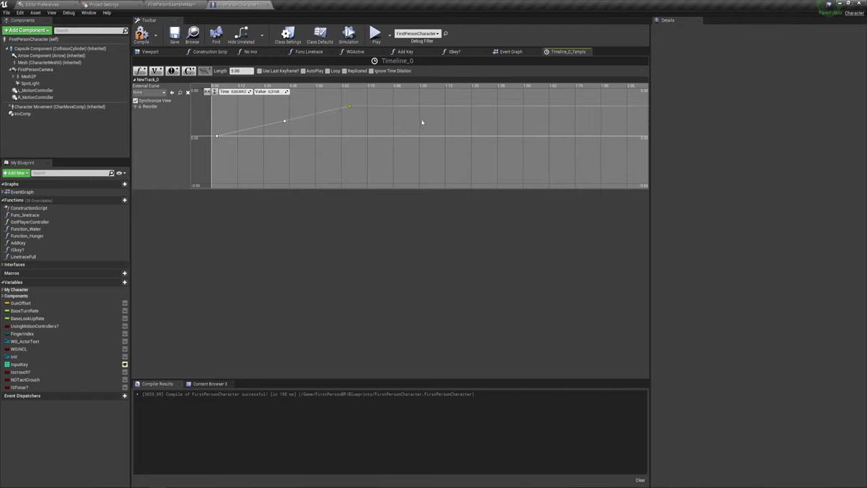
{"action": "left_click", "coordinate": [421, 120], "text": "shift"}
{"action": "left_click", "coordinate": [465, 105], "text": "shift"}
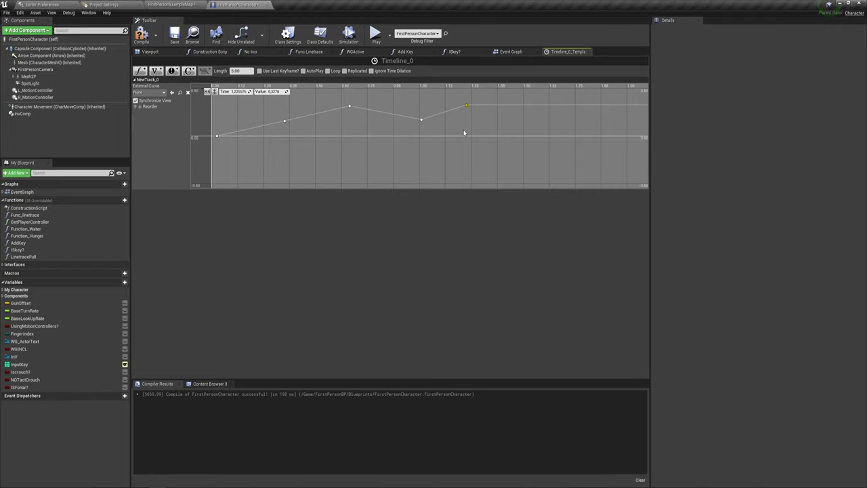
{"action": "left_click", "coordinate": [561, 105], "text": "shift"}
Move the first key to time 0.
{"action": "left_click", "coordinate": [216, 137]}
{"action": "left_click", "coordinate": [238, 91]}
{"action": "type", "text": "0"}
{"action": "key", "text": "Return"}
Select the later keys and drag them up and earlier, to around time 1.1.
{"action": "mouse_move", "coordinate": [292, 122]}
{"action": "left_click_drag", "start_coordinate": [523, 107], "coordinate": [522, 106]}
{"action": "key", "text": "f"}
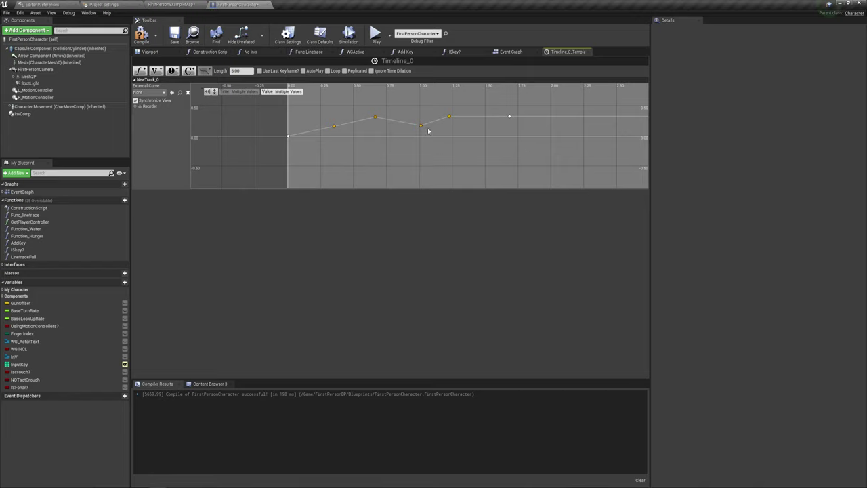
{"action": "mouse_move", "coordinate": [511, 118]}
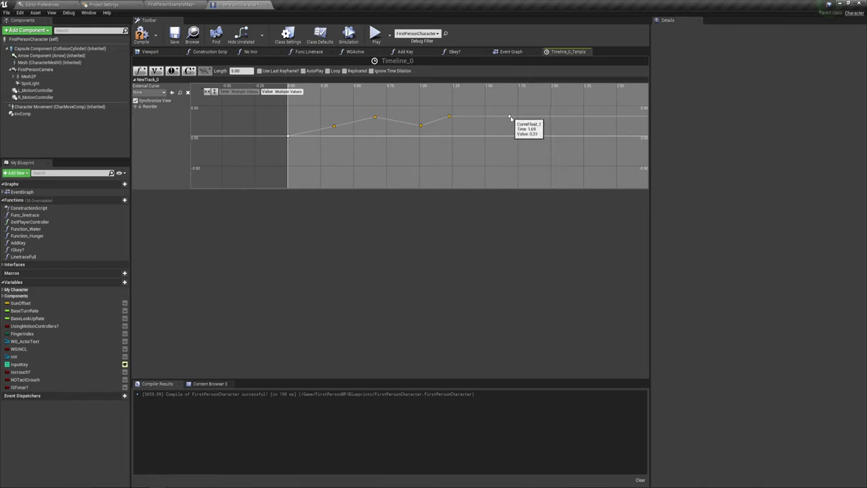
{"action": "left_click_drag", "start_coordinate": [510, 117], "coordinate": [428, 110]}
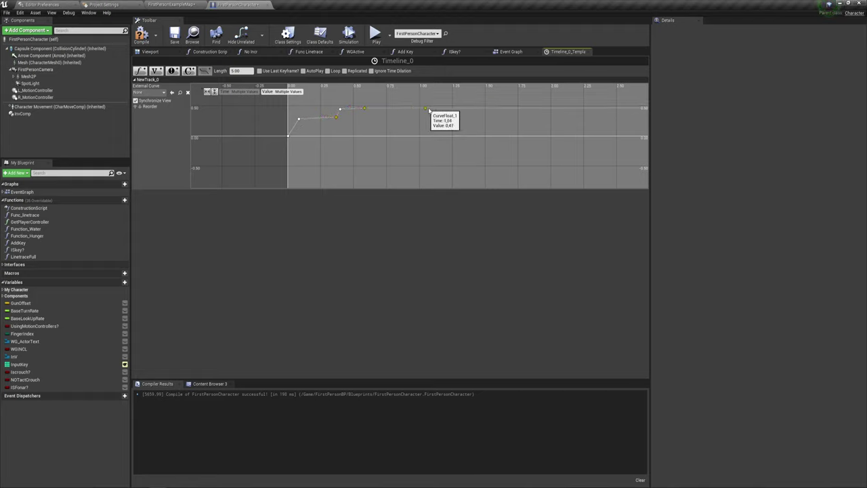
{"action": "left_click_drag", "start_coordinate": [427, 110], "coordinate": [385, 105]}
Set the timeline Length to 0.75.
{"action": "left_click", "coordinate": [239, 71]}
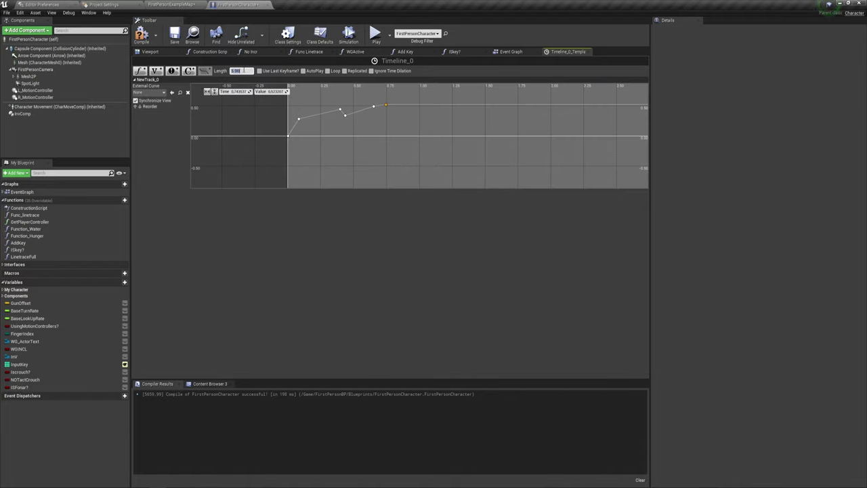
{"action": "type", "text": "0.75"}
{"action": "key", "text": "Return"}
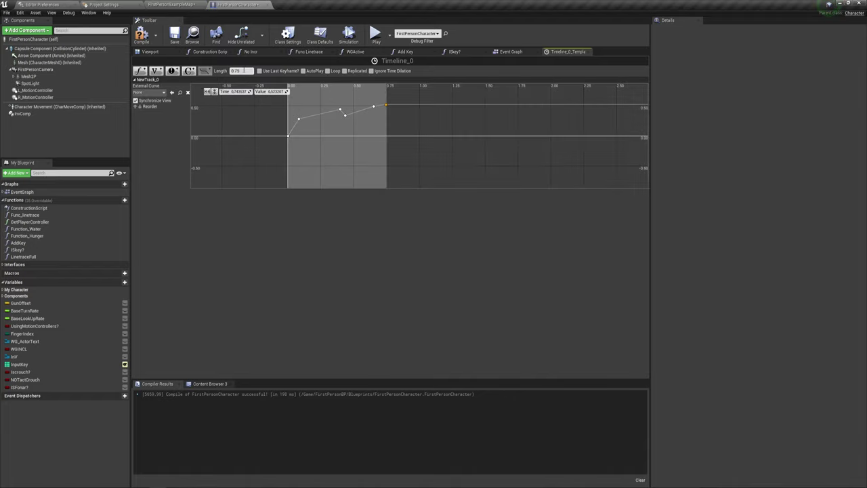
Fit and zoom the curve view to inspect the last keys.
{"action": "left_click", "coordinate": [206, 91]}
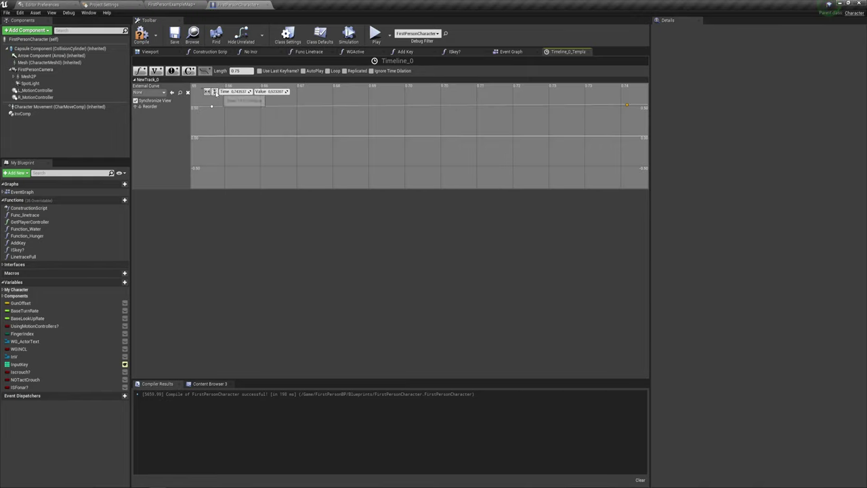
{"action": "left_click", "coordinate": [214, 92]}
{"action": "scroll", "coordinate": [430, 166], "scroll_direction": "down", "scroll_amount": 5}
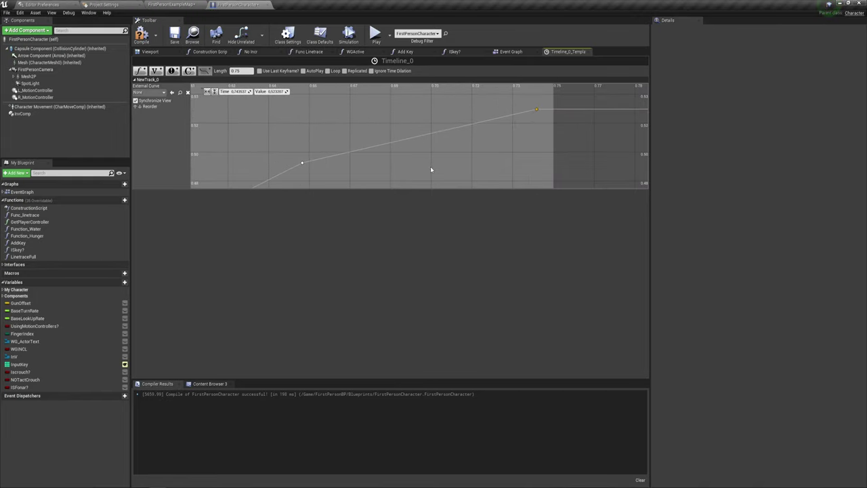
{"action": "scroll", "coordinate": [430, 169], "scroll_direction": "down", "scroll_amount": 2}
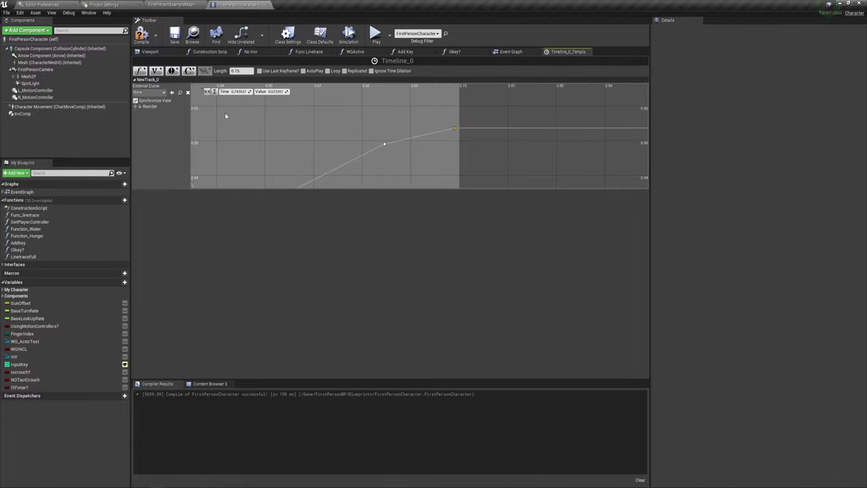
{"action": "left_click", "coordinate": [214, 92]}
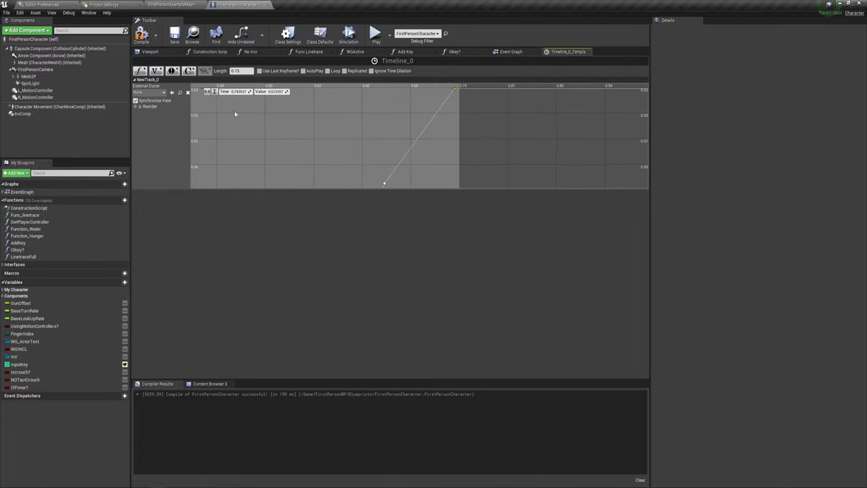
{"action": "left_click", "coordinate": [207, 91]}
{"action": "scroll", "coordinate": [400, 146], "scroll_direction": "up", "scroll_amount": 3}
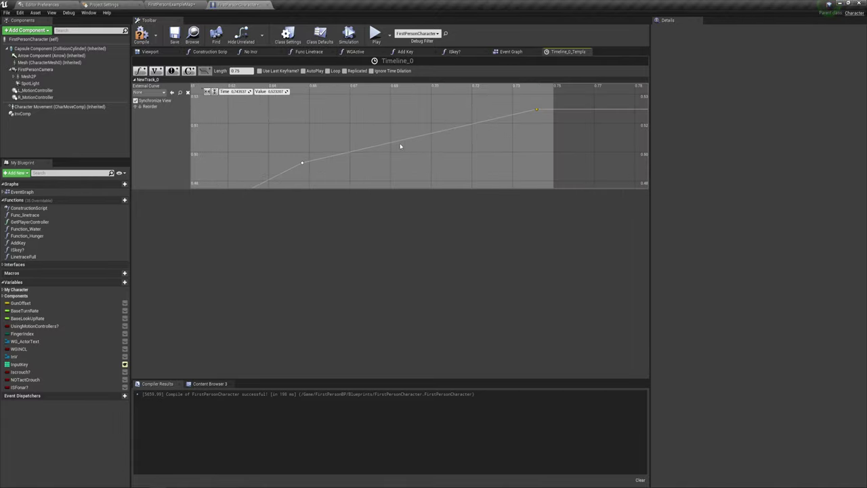
{"action": "scroll", "coordinate": [400, 148], "scroll_direction": "down", "scroll_amount": 2}
{"action": "scroll", "coordinate": [401, 155], "scroll_direction": "down", "scroll_amount": 1}
{"action": "scroll", "coordinate": [401, 154], "scroll_direction": "down", "scroll_amount": 2}
{"action": "scroll", "coordinate": [402, 156], "scroll_direction": "down", "scroll_amount": 1}
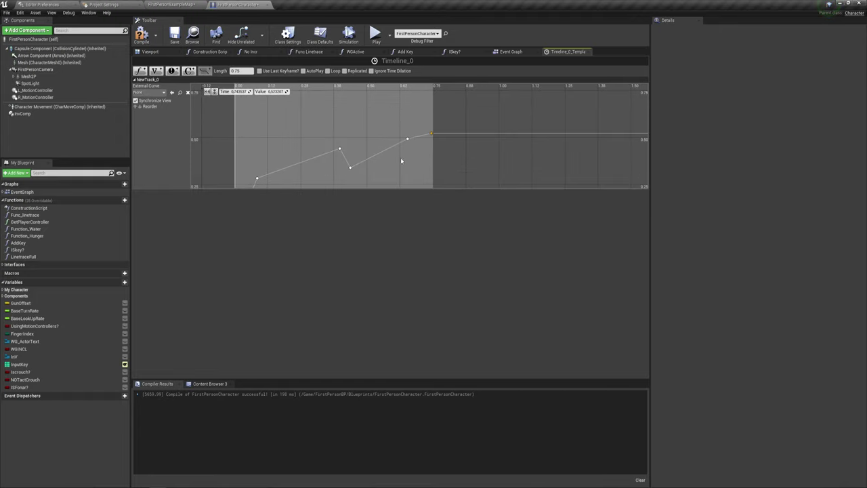
{"action": "scroll", "coordinate": [453, 153], "scroll_direction": "down", "scroll_amount": 1}
{"action": "scroll", "coordinate": [453, 156], "scroll_direction": "down", "scroll_amount": 1}
{"action": "scroll", "coordinate": [453, 158], "scroll_direction": "down", "scroll_amount": 1}
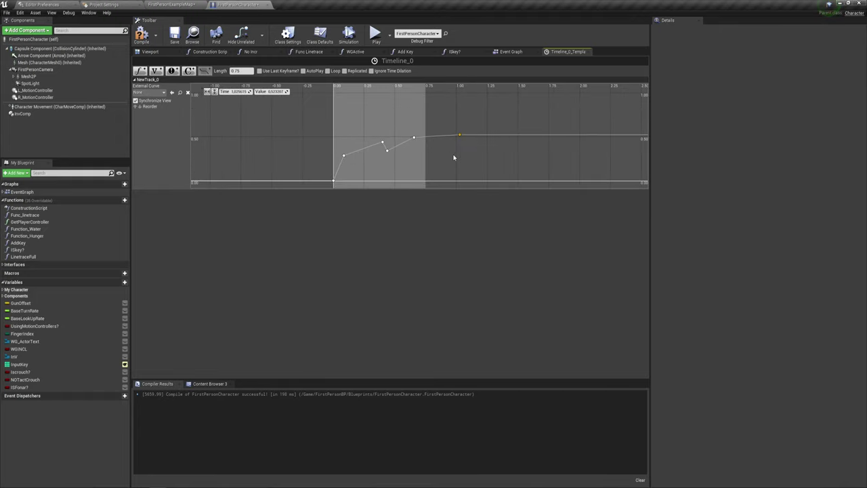
{"action": "scroll", "coordinate": [452, 158], "scroll_direction": "down", "scroll_amount": 1}
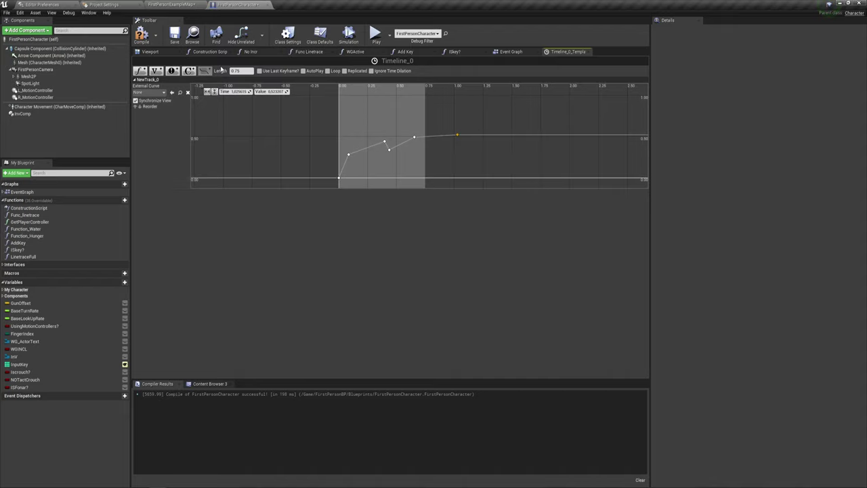
Put the last key at time 0.75 with value 1.
{"action": "left_click", "coordinate": [271, 91]}
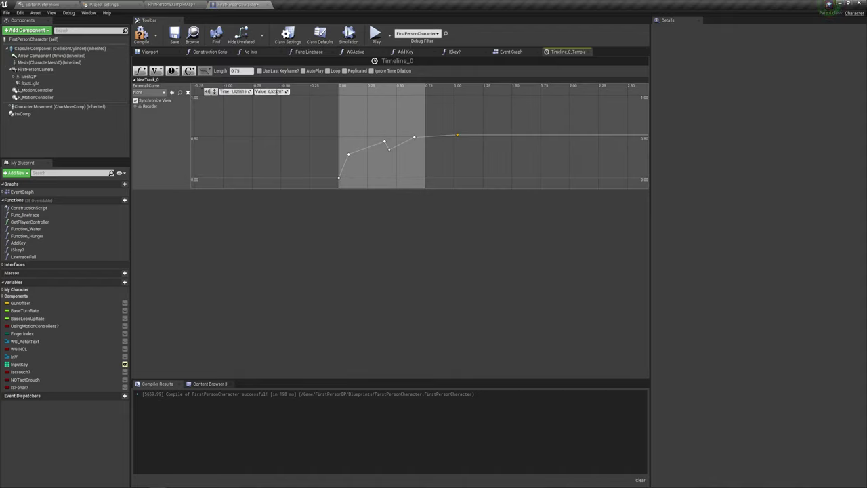
{"action": "type", "text": "0.75"}
{"action": "key", "text": "Return"}
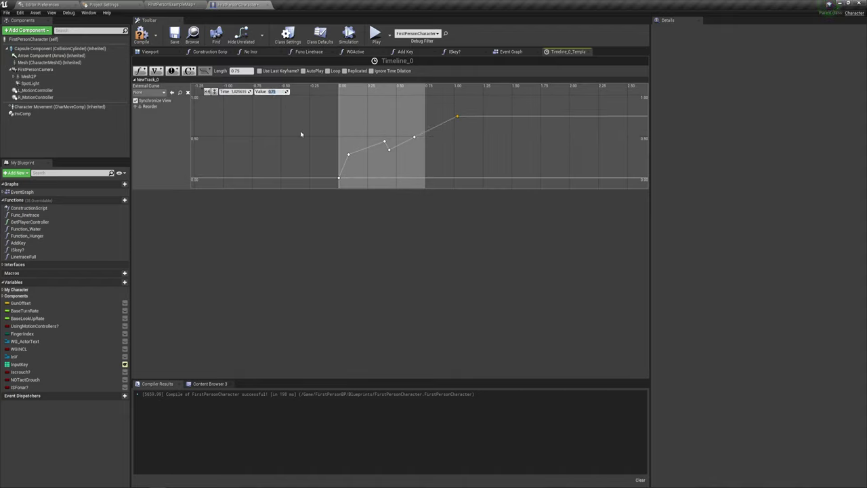
{"action": "left_click", "coordinate": [237, 92]}
{"action": "type", "text": "0.75"}
{"action": "key", "text": "Return"}
{"action": "left_click", "coordinate": [270, 93]}
{"action": "left_click", "coordinate": [425, 117]}
{"action": "type", "text": "1"}
{"action": "key", "text": "Return"}
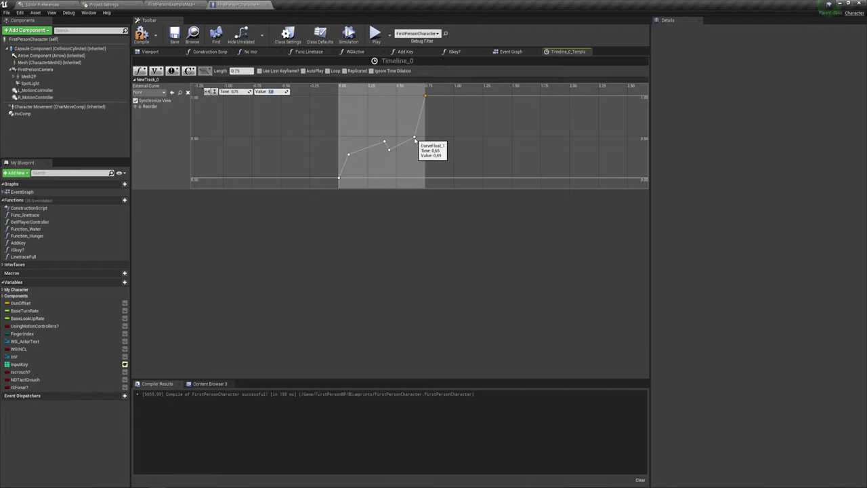
Raise two middle keys to about 0.48 and 0.77 for a steeper climb.
{"action": "left_click_drag", "start_coordinate": [348, 155], "coordinate": [376, 135]}
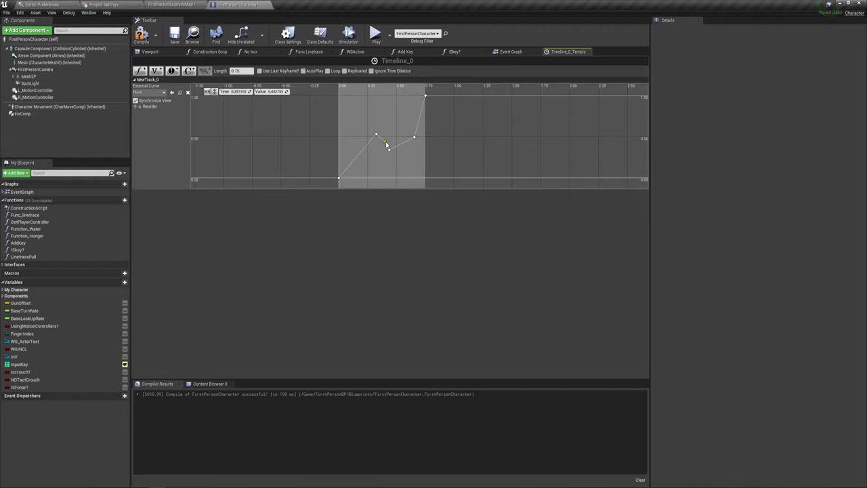
{"action": "left_click", "coordinate": [384, 141]}
{"action": "left_click_drag", "start_coordinate": [384, 142], "coordinate": [404, 116]}
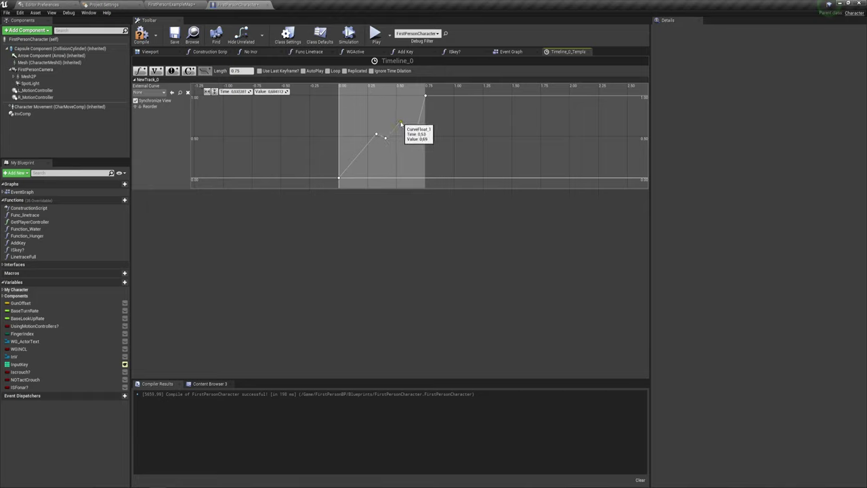
Raise Timeline_0's middle key to about 0.71 and give all keys Auto interpolation.
{"action": "left_click_drag", "start_coordinate": [400, 124], "coordinate": [407, 125]}
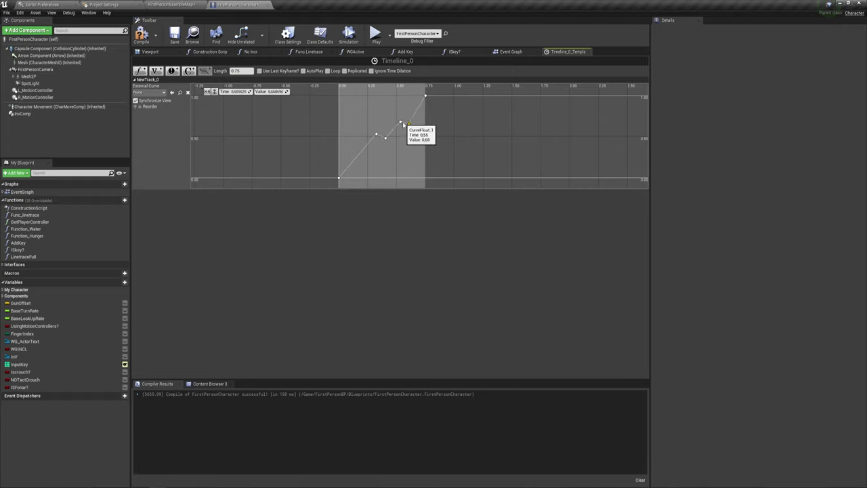
{"action": "left_click_drag", "start_coordinate": [408, 125], "coordinate": [401, 118]}
{"action": "key", "text": "ctrl+a"}
{"action": "right_click", "coordinate": [425, 98]}
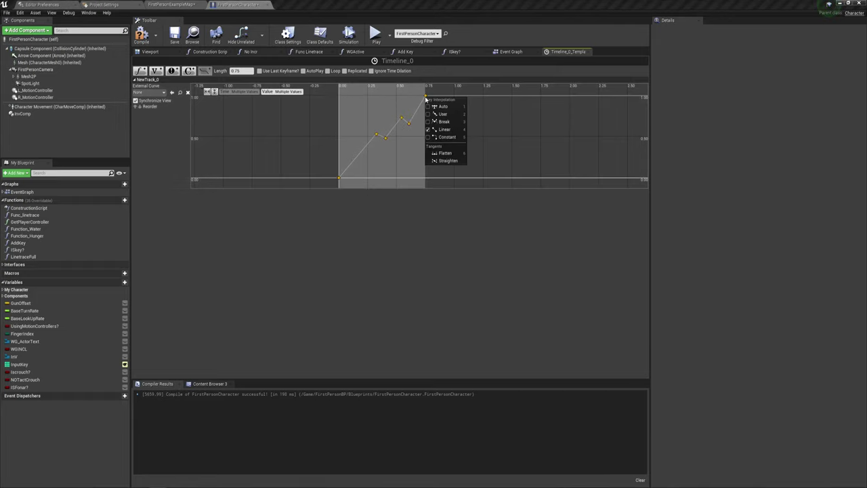
{"action": "left_click", "coordinate": [438, 107]}
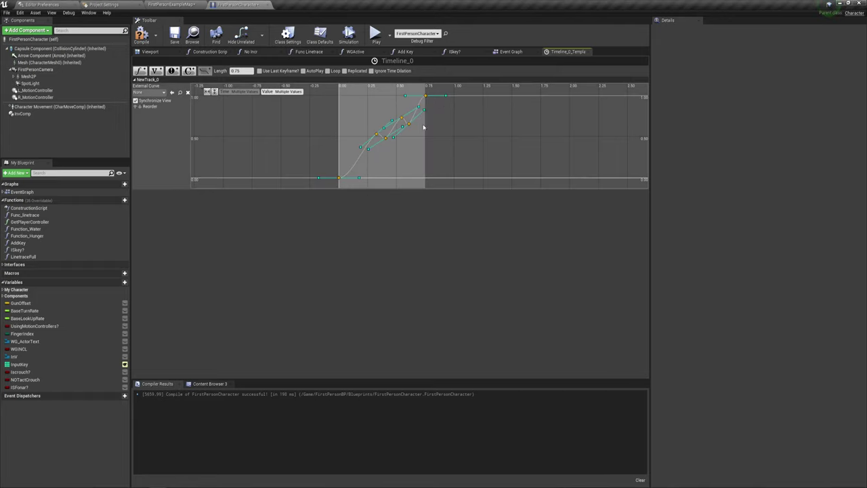
{"action": "scroll", "coordinate": [427, 115], "scroll_direction": "up", "scroll_amount": 2}
{"action": "scroll", "coordinate": [420, 122], "scroll_direction": "up", "scroll_amount": 2}
{"action": "scroll", "coordinate": [410, 129], "scroll_direction": "down", "scroll_amount": 2}
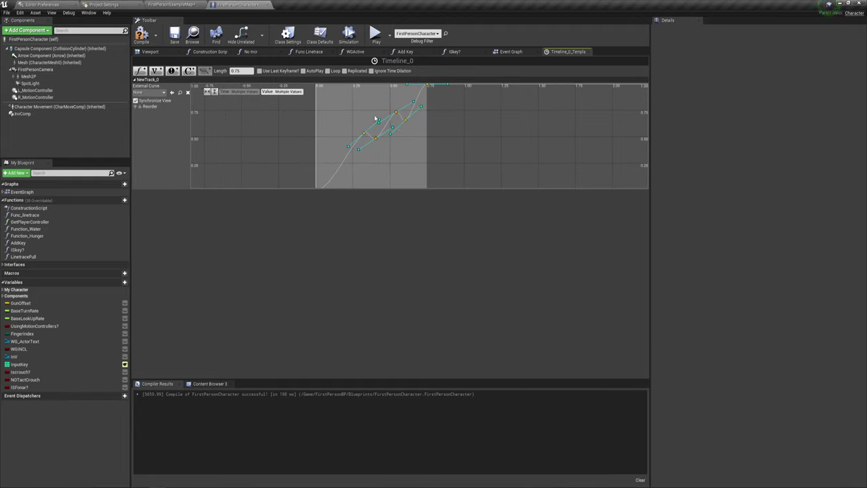
{"action": "scroll", "coordinate": [422, 129], "scroll_direction": "down", "scroll_amount": 2}
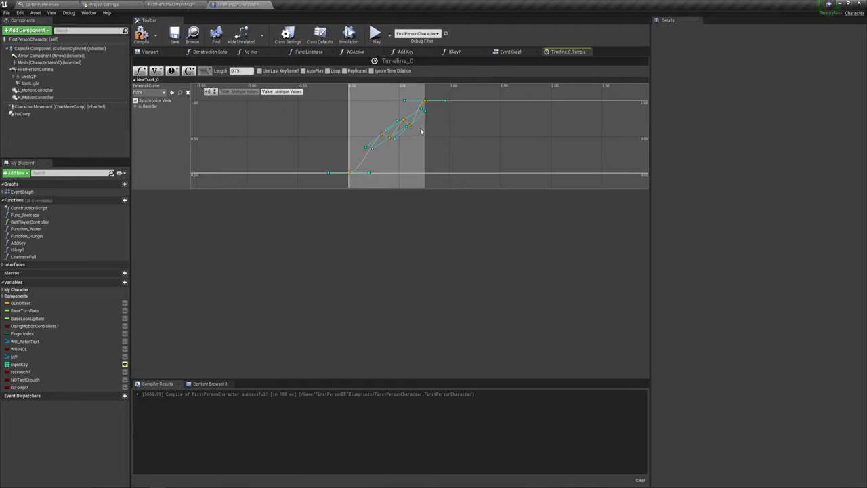
{"action": "left_click", "coordinate": [206, 92]}
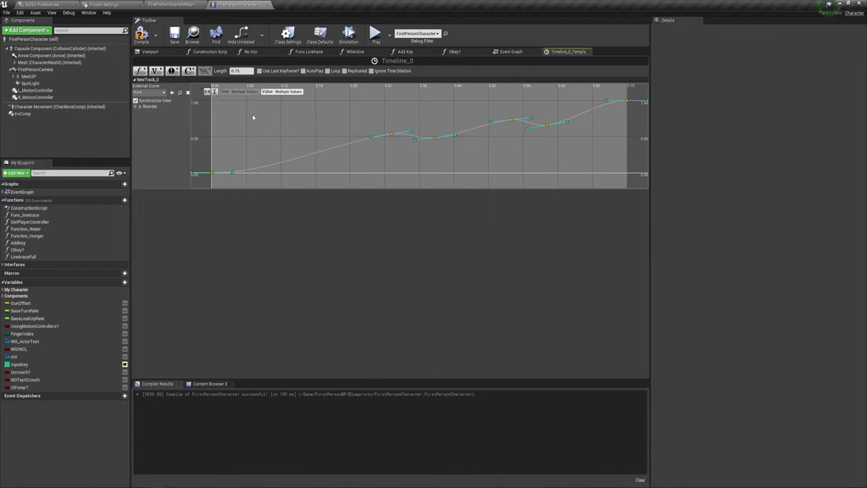
{"action": "left_click", "coordinate": [484, 163]}
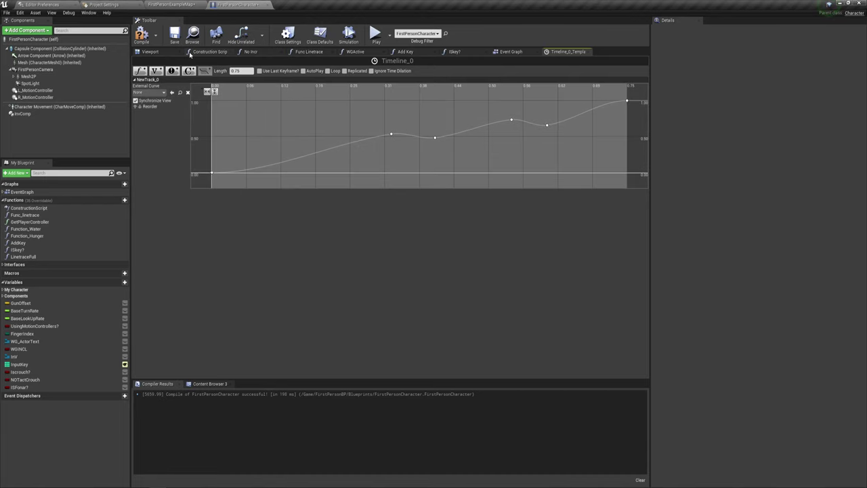
Duplicate Timeline_0 as Timeline_1 and drive its Play from Start from Flip Flop's B output.
{"action": "left_click", "coordinate": [529, 52]}
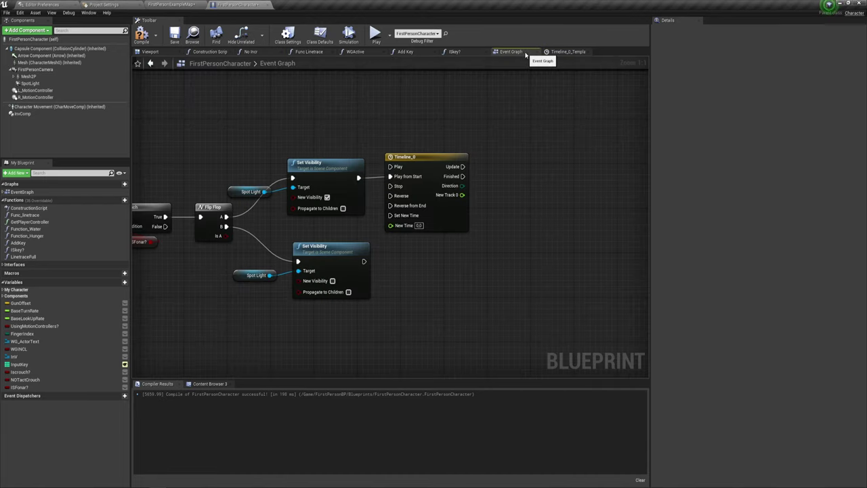
{"action": "left_click", "coordinate": [428, 167]}
{"action": "key", "text": "ctrl+c"}
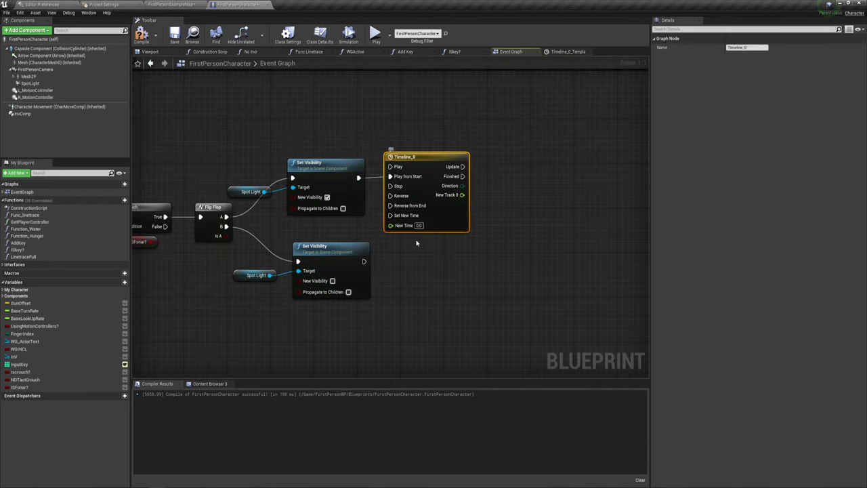
{"action": "key", "text": "ctrl+v"}
{"action": "left_click_drag", "start_coordinate": [421, 265], "coordinate": [226, 229]}
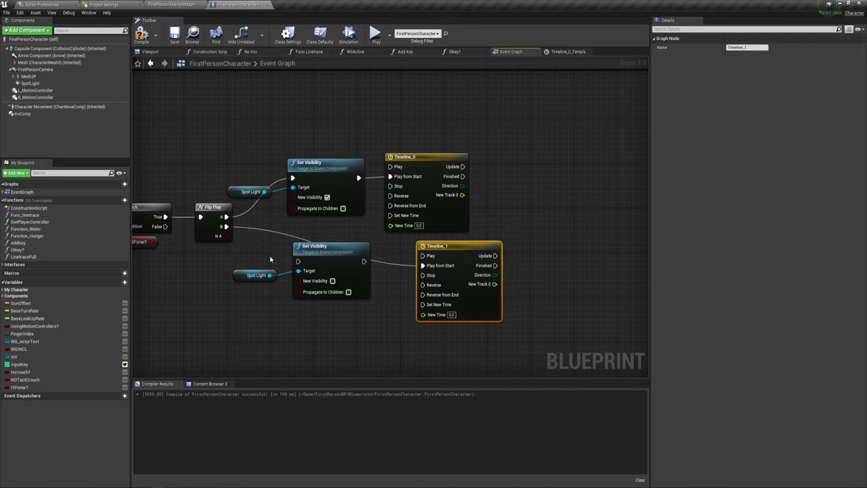
Move the second Spot Light and Set Visibility nodes right of Timeline_1, placed beneath Timeline_0.
{"action": "left_click", "coordinate": [256, 275]}
{"action": "left_click", "coordinate": [306, 257], "text": "ctrl"}
{"action": "left_click_drag", "start_coordinate": [306, 258], "coordinate": [533, 302]}
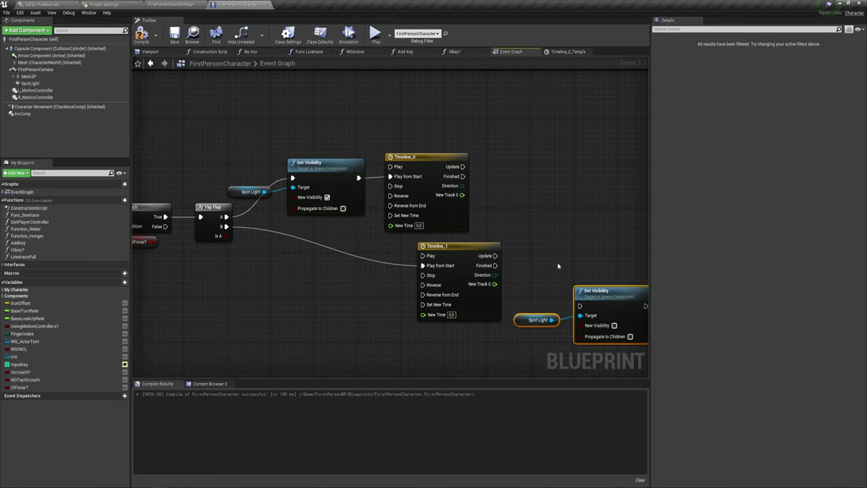
{"action": "right_click_drag", "start_coordinate": [557, 212], "coordinate": [449, 218]}
{"action": "left_click_drag", "start_coordinate": [599, 237], "coordinate": [600, 225]}
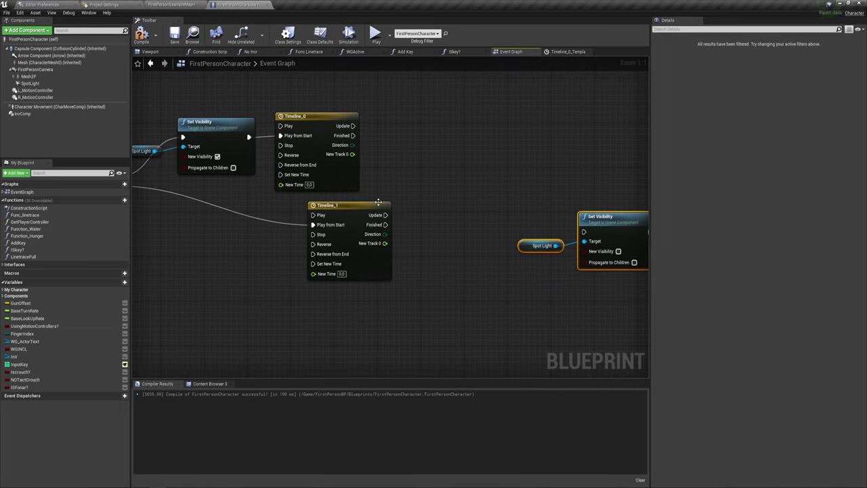
{"action": "left_click_drag", "start_coordinate": [348, 206], "coordinate": [310, 206]}
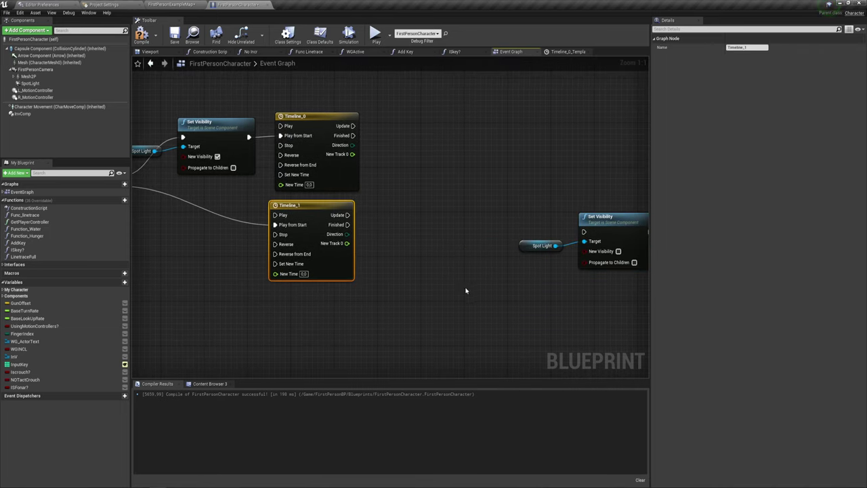
{"action": "right_click_drag", "start_coordinate": [501, 287], "coordinate": [541, 283]}
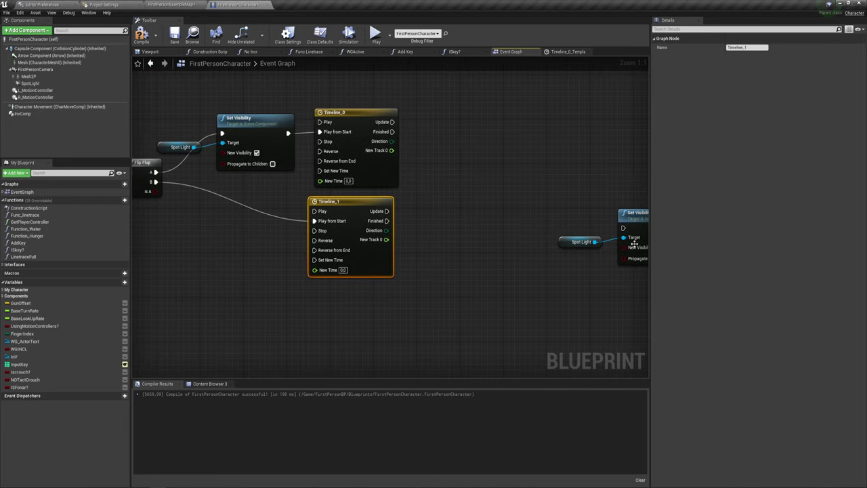
{"action": "right_click_drag", "start_coordinate": [407, 265], "coordinate": [429, 298]}
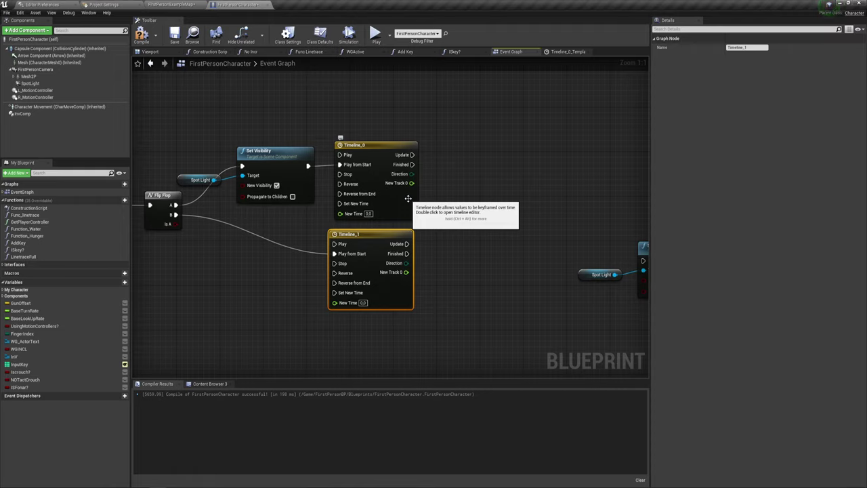
Add a float Lerp with Alpha from Timeline_0's New Track 0 and B set to 5000.
{"action": "left_click_drag", "start_coordinate": [411, 183], "coordinate": [478, 202]}
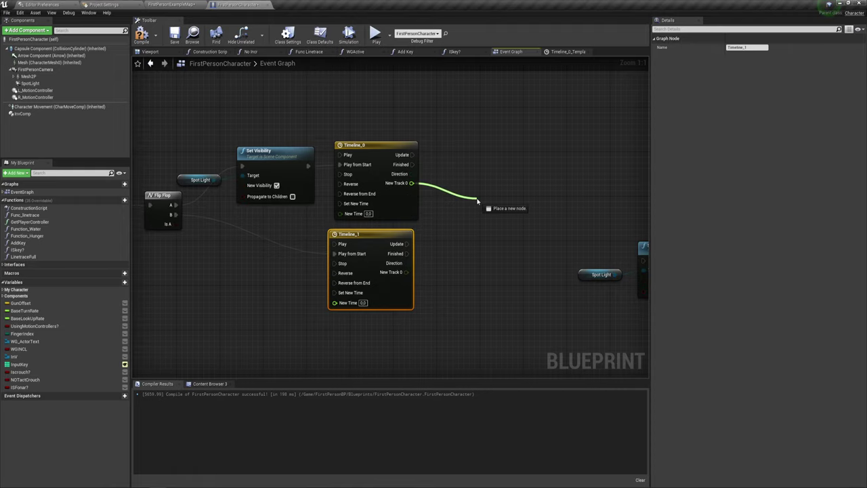
{"action": "left_click", "coordinate": [454, 161]}
{"action": "right_click", "coordinate": [467, 193]}
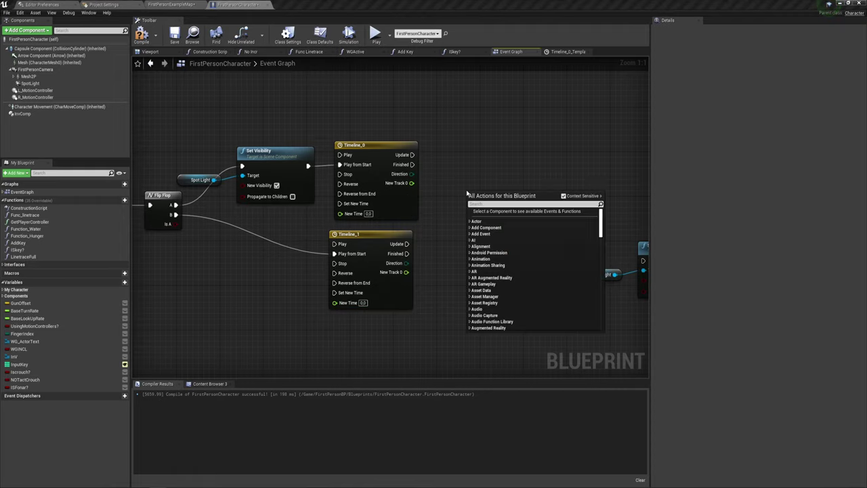
{"action": "type", "text": "lerp"}
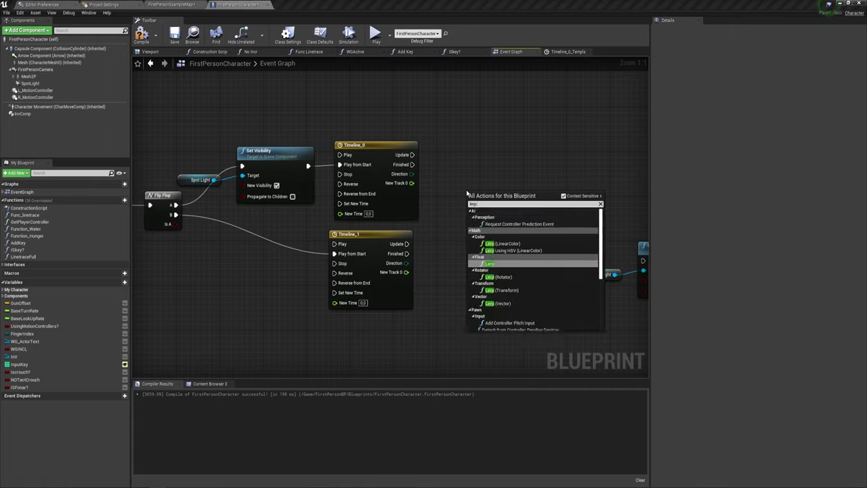
{"action": "key", "text": "Return"}
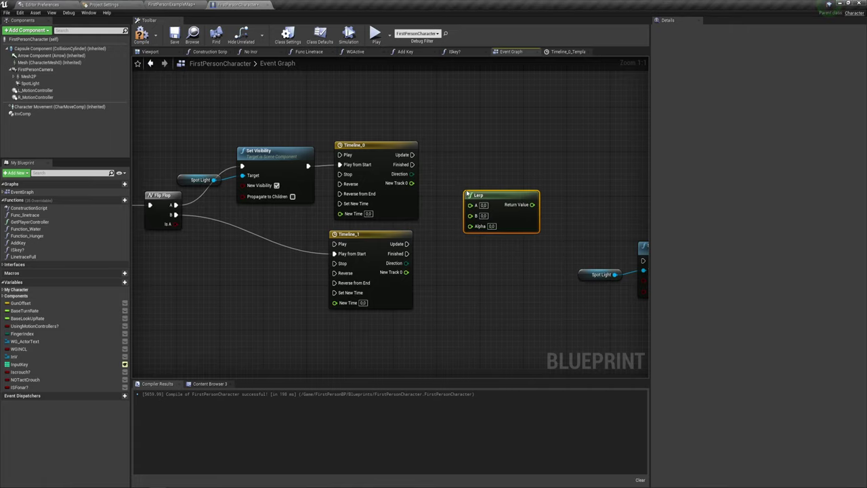
{"action": "left_click_drag", "start_coordinate": [470, 225], "coordinate": [411, 183]}
{"action": "left_click_drag", "start_coordinate": [496, 197], "coordinate": [475, 180]}
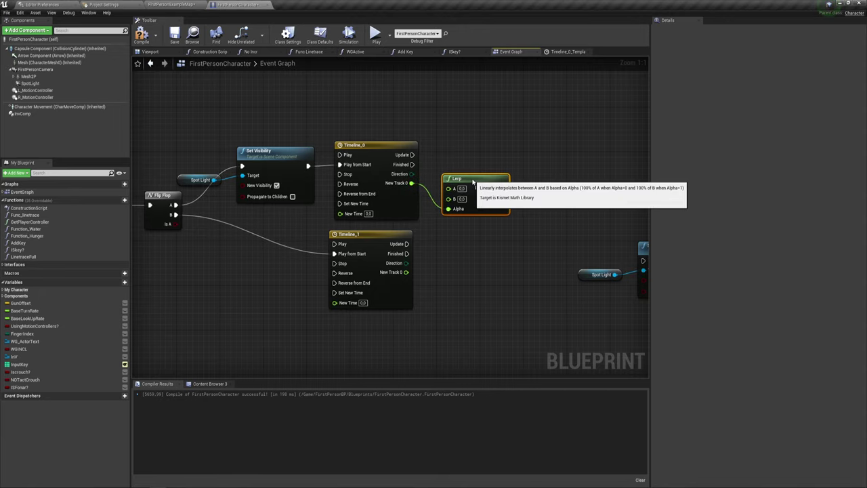
{"action": "left_click", "coordinate": [461, 198]}
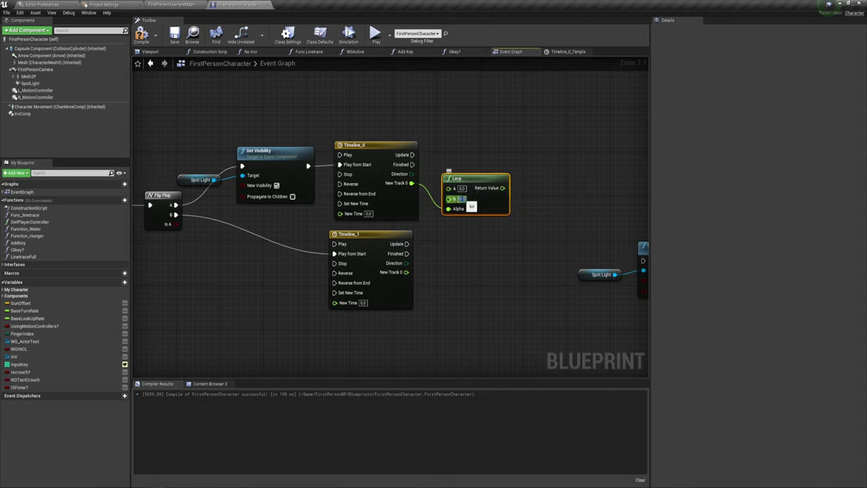
{"action": "type", "text": "5000"}
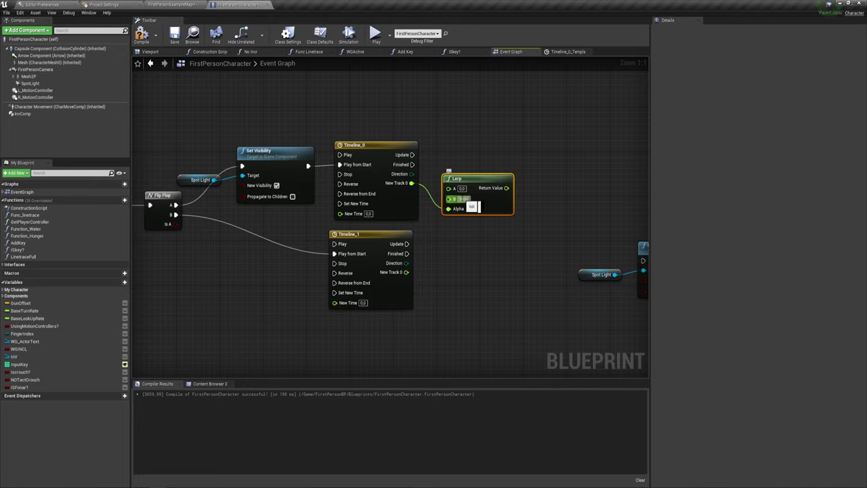
{"action": "key", "text": "Return"}
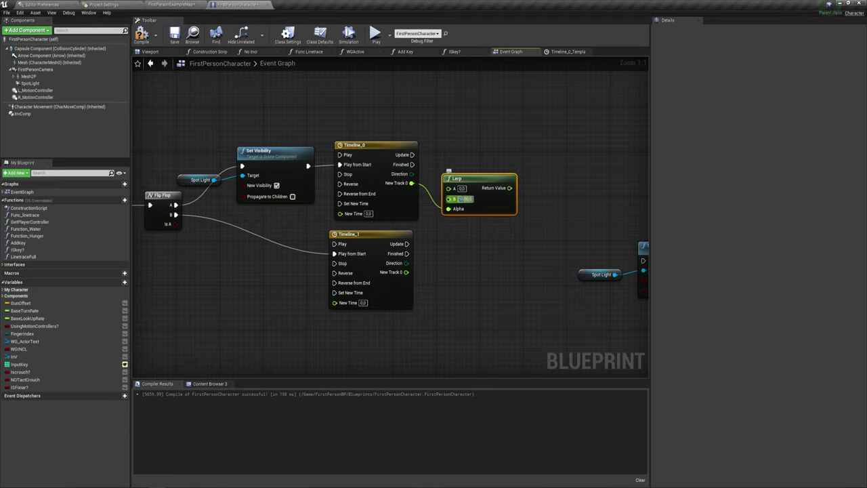
Add a Spot Light Set Intensity node whose New Intensity comes from the Lerp's Return Value.
{"action": "right_click_drag", "start_coordinate": [548, 217], "coordinate": [515, 218]}
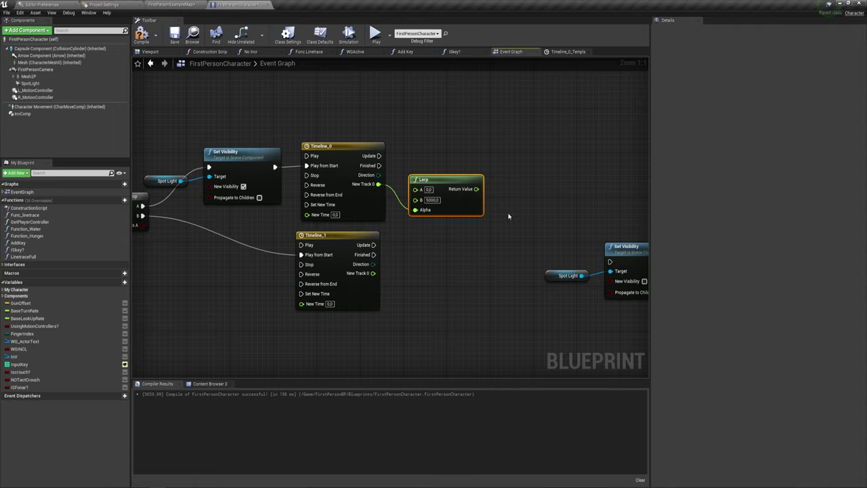
{"action": "left_click", "coordinate": [168, 180]}
{"action": "left_click_drag", "start_coordinate": [30, 83], "coordinate": [474, 163]}
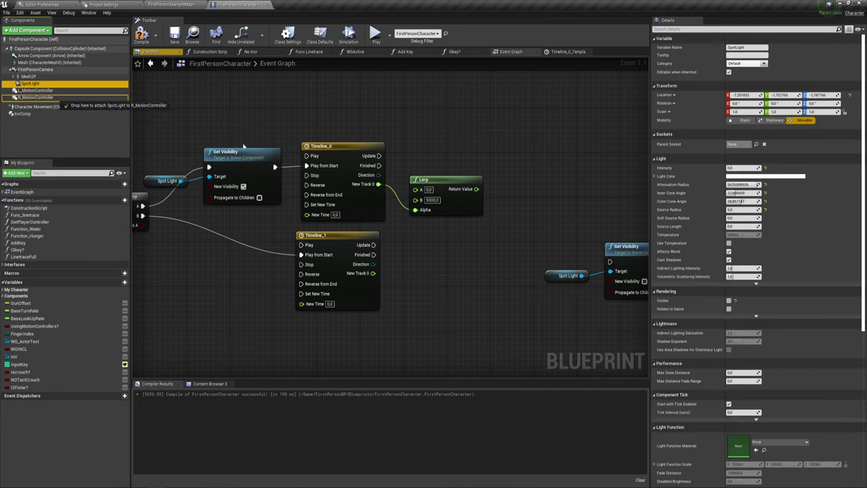
{"action": "right_click_drag", "start_coordinate": [524, 208], "coordinate": [486, 212]}
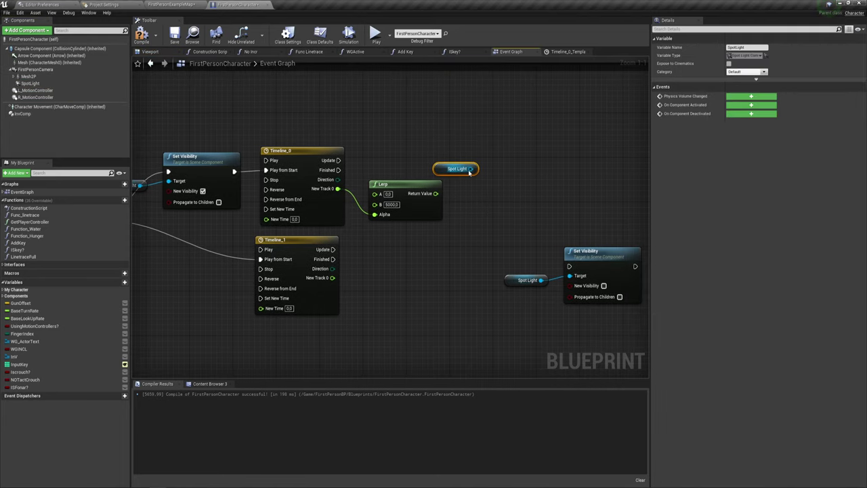
{"action": "left_click_drag", "start_coordinate": [474, 169], "coordinate": [499, 145]}
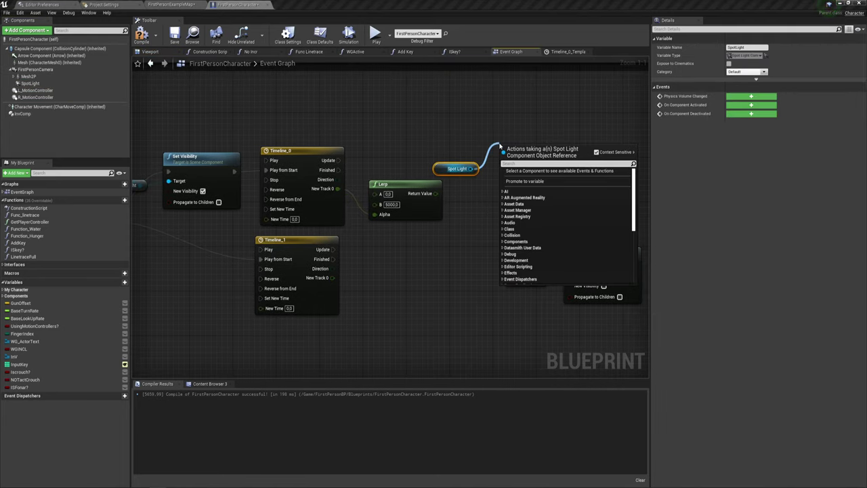
{"action": "type", "text": "set"}
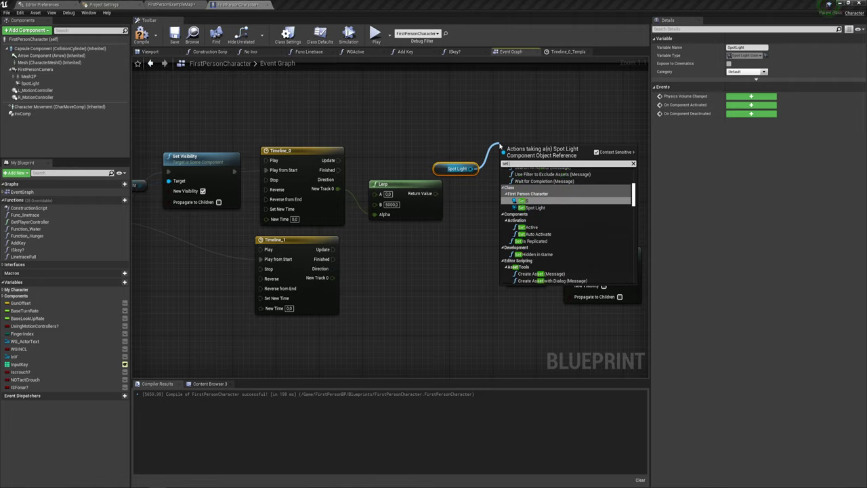
{"action": "type", "text": " inte"}
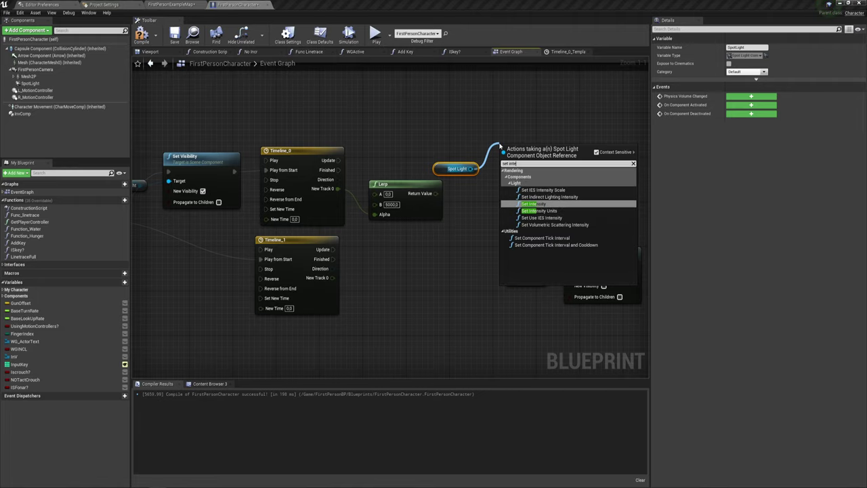
{"action": "key", "text": "Return"}
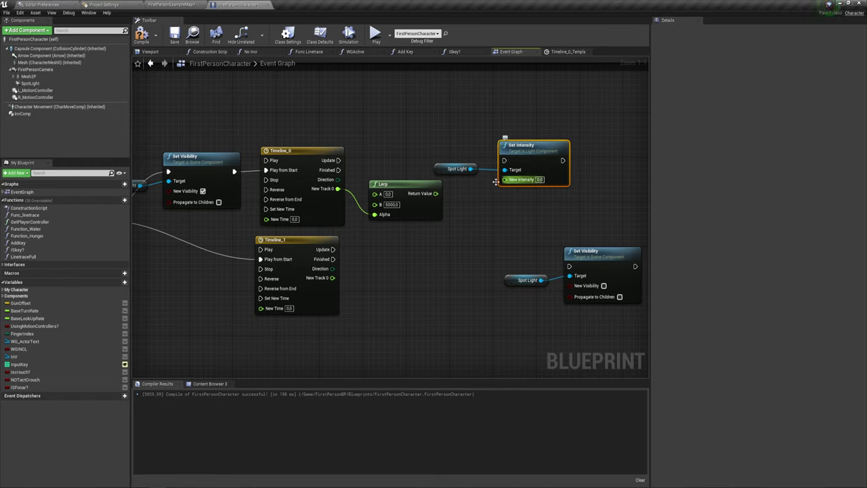
{"action": "mouse_move", "coordinate": [435, 194]}
{"action": "left_mouse_down"}
{"action": "mouse_move", "coordinate": [504, 178]}
{"action": "mouse_move", "coordinate": [338, 159]}
{"action": "left_mouse_up"}
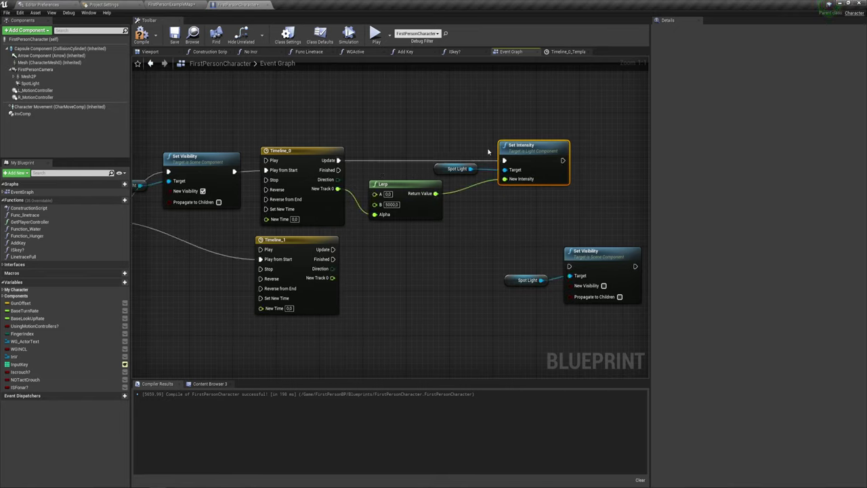
Copy Set Intensity with its Spot Light and run the copy from Timeline_1's Update.
{"action": "right_click_drag", "start_coordinate": [454, 250], "coordinate": [450, 196]}
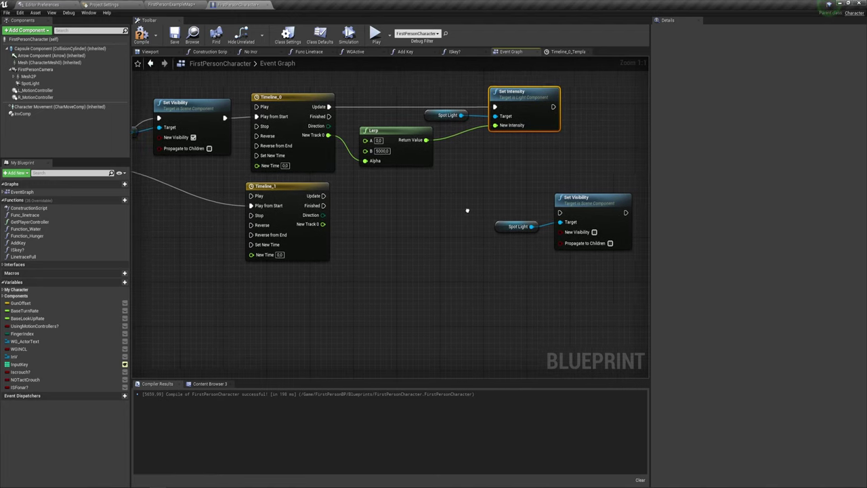
{"action": "right_click_drag", "start_coordinate": [471, 158], "coordinate": [445, 162]}
{"action": "left_click_drag", "start_coordinate": [445, 162], "coordinate": [474, 111]}
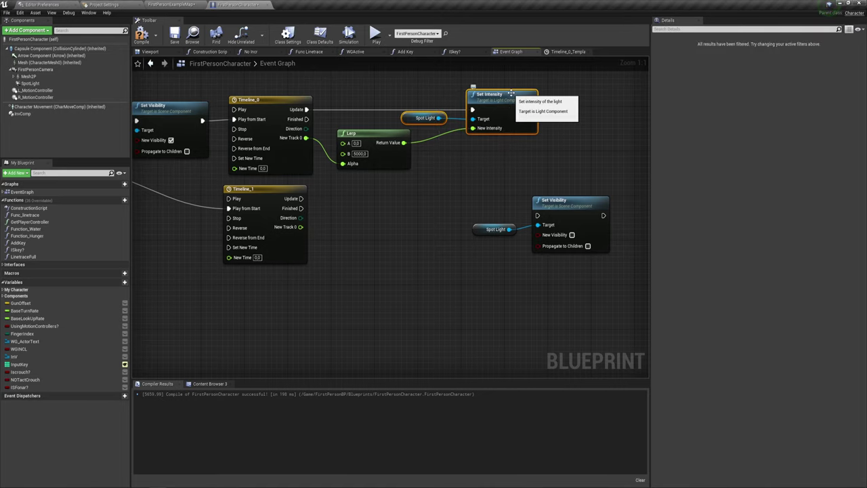
{"action": "key", "text": "ctrl+c"}
{"action": "key", "text": "ctrl+v"}
{"action": "left_click_drag", "start_coordinate": [441, 192], "coordinate": [430, 191]}
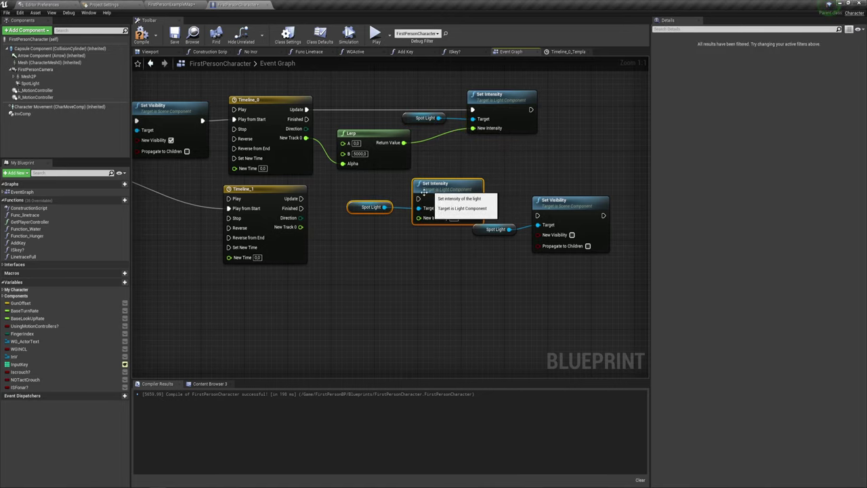
{"action": "left_click_drag", "start_coordinate": [301, 199], "coordinate": [419, 198]}
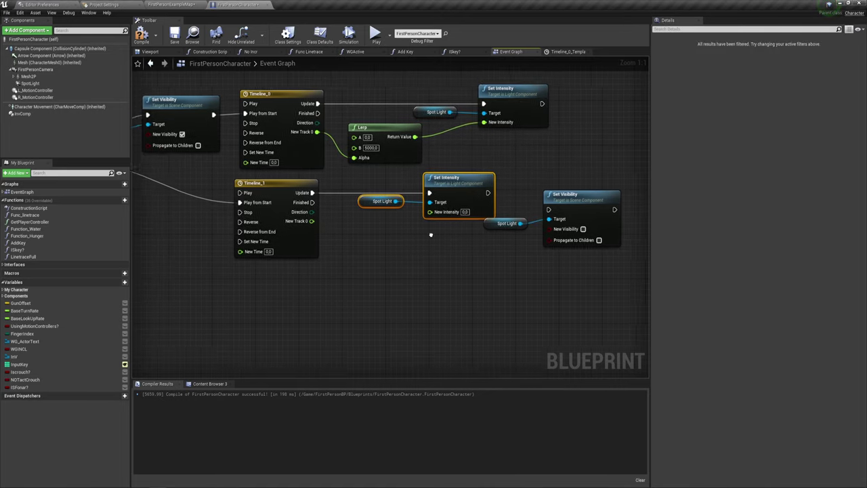
{"action": "right_click_drag", "start_coordinate": [419, 199], "coordinate": [456, 201]}
Add a second Lerp (A 5000, B 0) driven by Timeline_1's track, feeding the copied Set Intensity.
{"action": "left_click", "coordinate": [426, 96]}
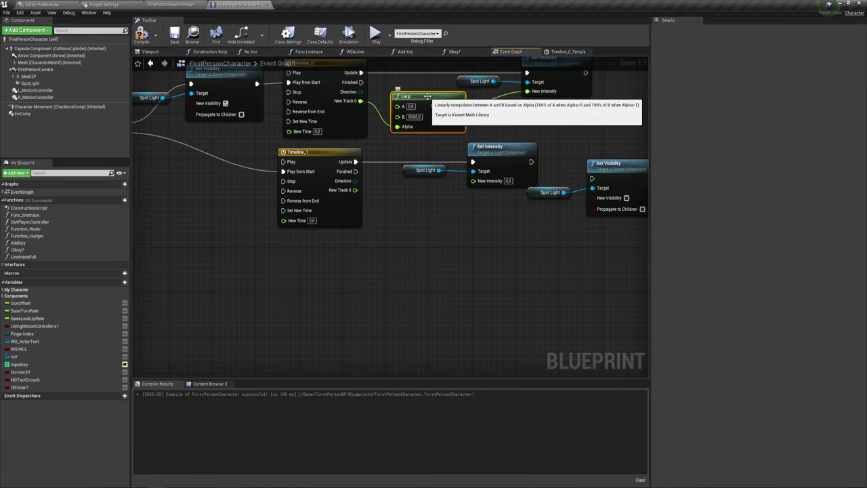
{"action": "key", "text": "ctrl+c"}
{"action": "key", "text": "ctrl+v"}
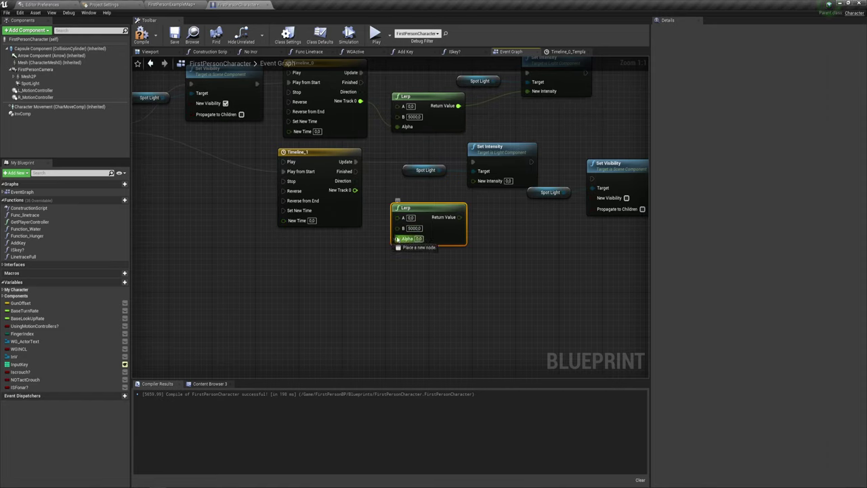
{"action": "left_click_drag", "start_coordinate": [354, 189], "coordinate": [398, 238]}
{"action": "type", "text": "5000"}
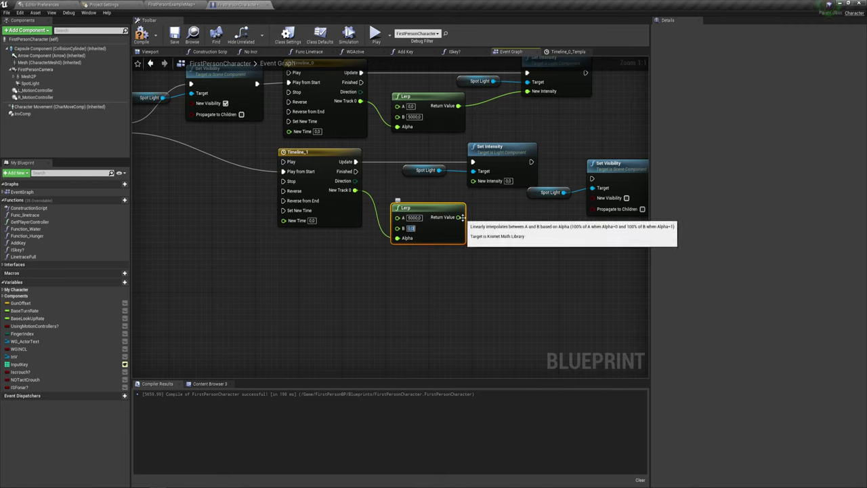
{"action": "left_click_drag", "start_coordinate": [459, 217], "coordinate": [485, 184]}
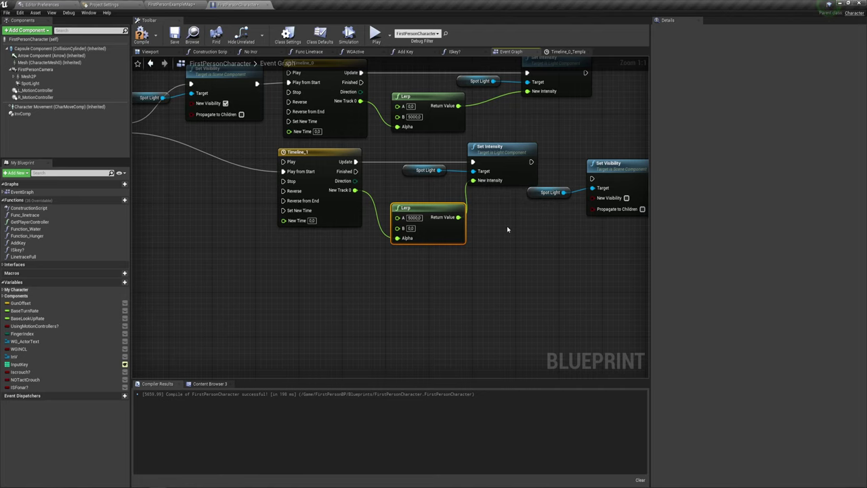
Wire Set Visibility after the fade-out Set Intensity and rearrange it with its Spot Light below.
{"action": "right_click_drag", "start_coordinate": [506, 229], "coordinate": [430, 236]}
{"action": "left_click_drag", "start_coordinate": [464, 243], "coordinate": [677, 166]}
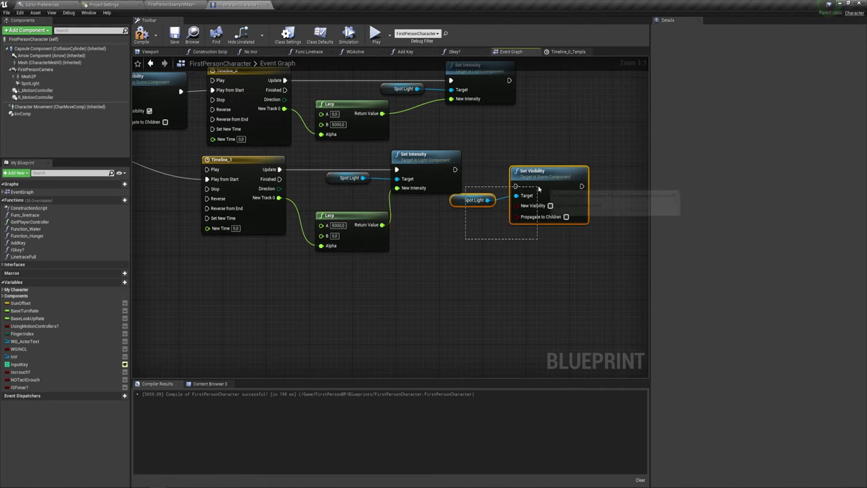
{"action": "left_click_drag", "start_coordinate": [548, 173], "coordinate": [559, 185]}
{"action": "left_click_drag", "start_coordinate": [454, 169], "coordinate": [526, 197]}
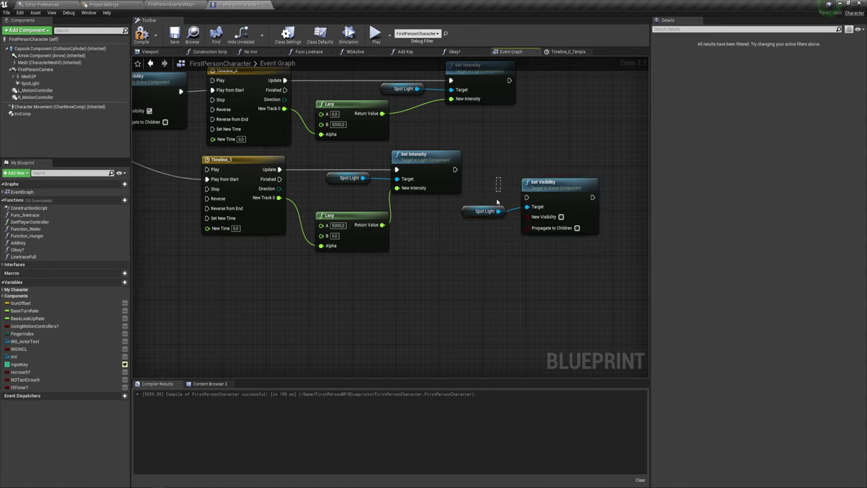
{"action": "mouse_move", "coordinate": [526, 178]}
{"action": "left_mouse_down"}
{"action": "mouse_move", "coordinate": [494, 215]}
{"action": "mouse_move", "coordinate": [278, 178]}
{"action": "left_mouse_up"}
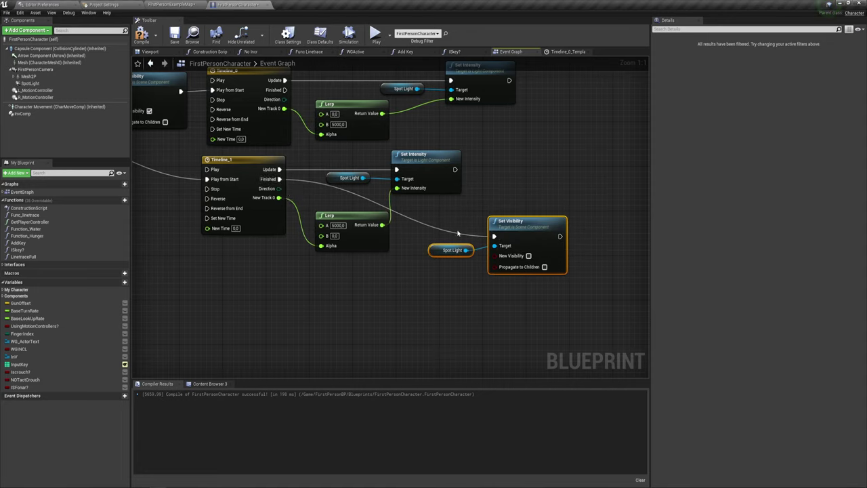
{"action": "left_click_drag", "start_coordinate": [519, 267], "coordinate": [486, 260]}
{"action": "mouse_move", "coordinate": [363, 273]}
{"action": "right_mouse_down"}
{"action": "mouse_move", "coordinate": [437, 298]}
{"action": "mouse_move", "coordinate": [434, 290]}
{"action": "right_mouse_up"}
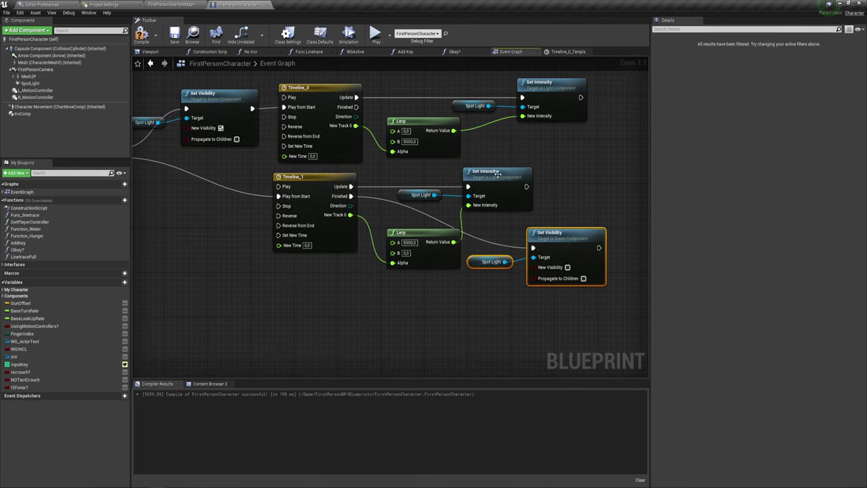
{"action": "right_click_drag", "start_coordinate": [441, 309], "coordinate": [445, 305]}
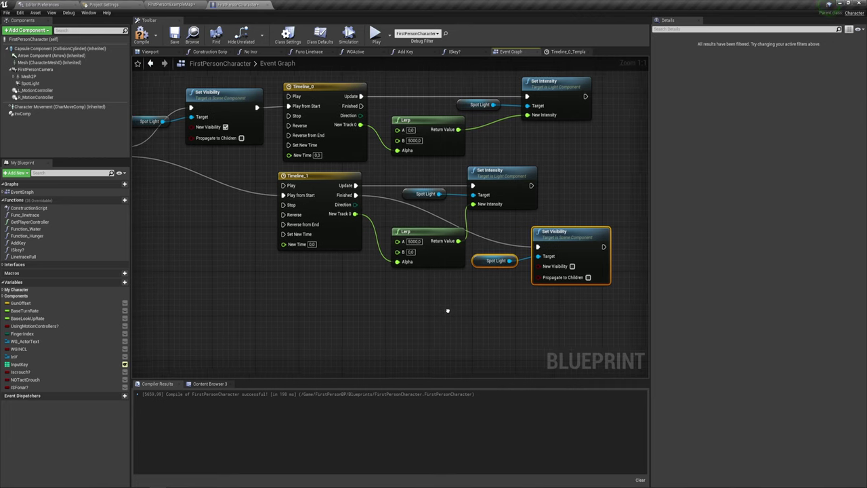
{"action": "left_click_drag", "start_coordinate": [497, 241], "coordinate": [559, 306]}
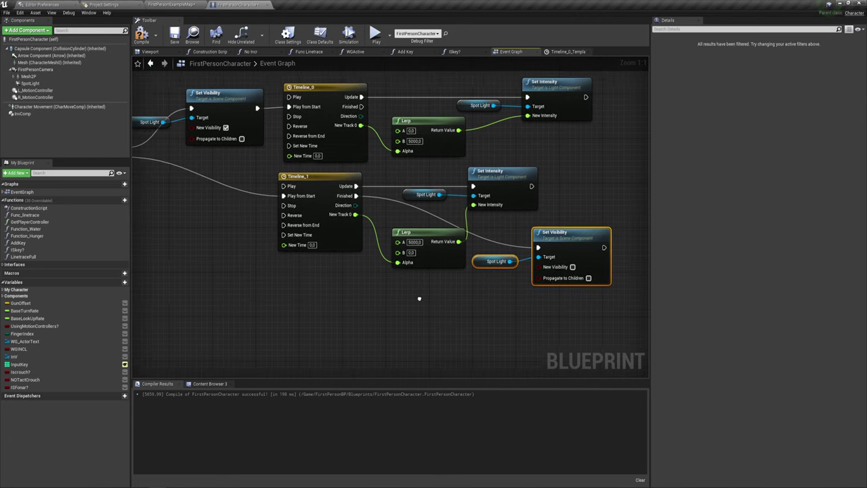
{"action": "right_click_drag", "start_coordinate": [417, 294], "coordinate": [501, 299]}
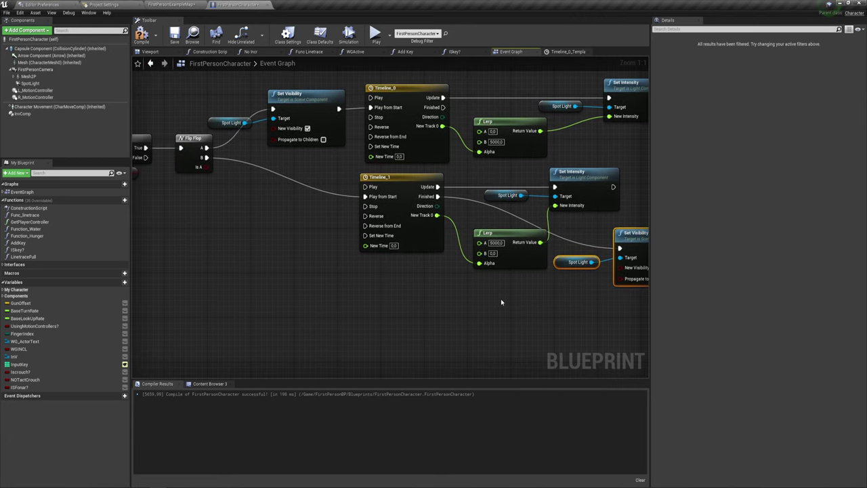
Compile and save the character blueprint, play-test it, and return to the level editor.
{"action": "left_click", "coordinate": [142, 33]}
{"action": "left_click", "coordinate": [374, 32]}
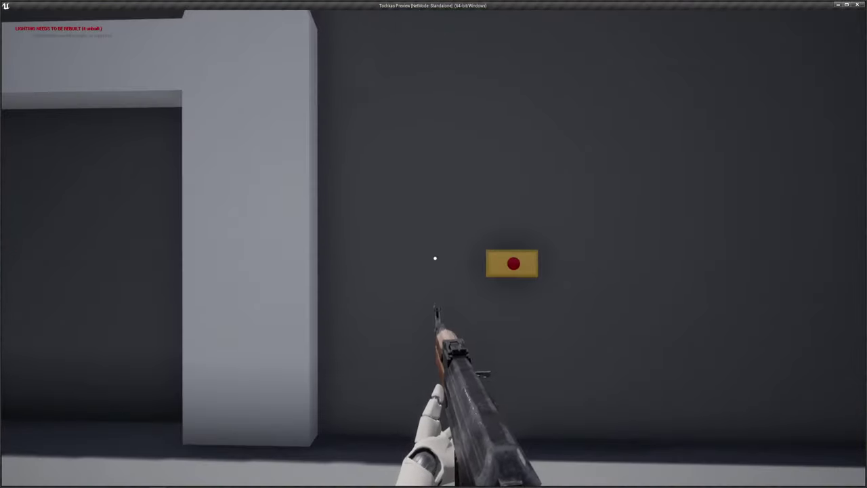
{"action": "key", "text": "Escape"}
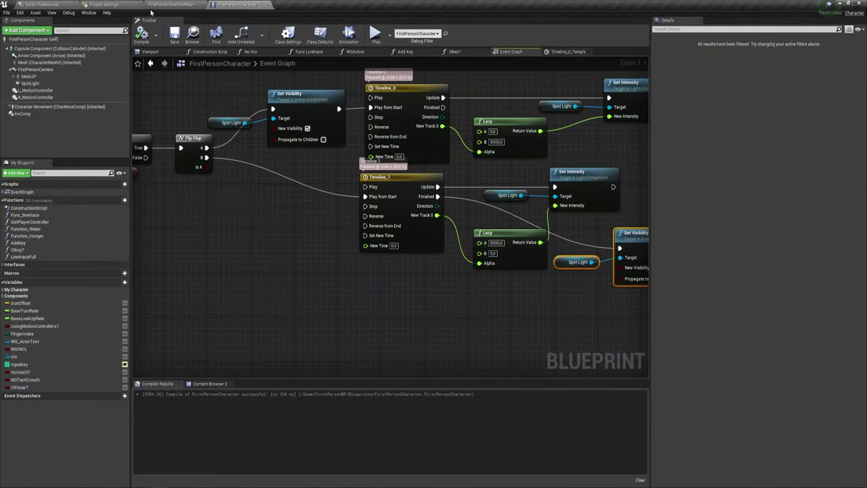
{"action": "left_click", "coordinate": [157, 5]}
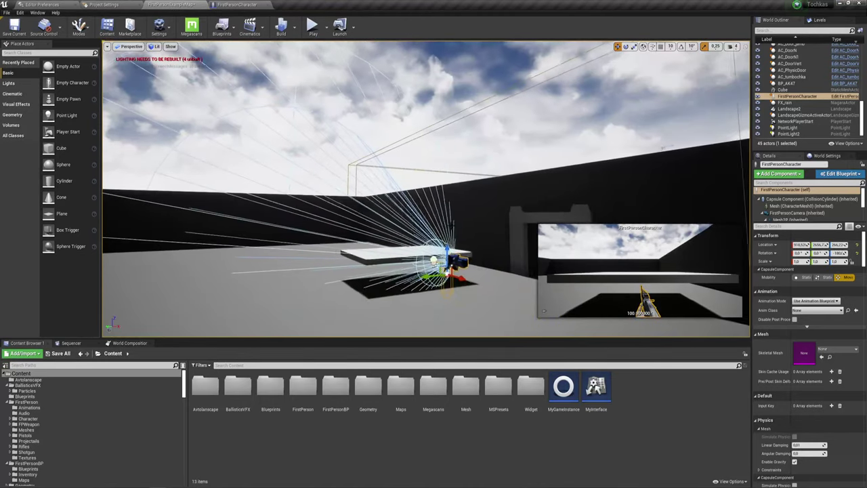
Set the directional Light Source's intensity to 0.01 lux and check the darkened level.
{"action": "left_click", "coordinate": [443, 79]}
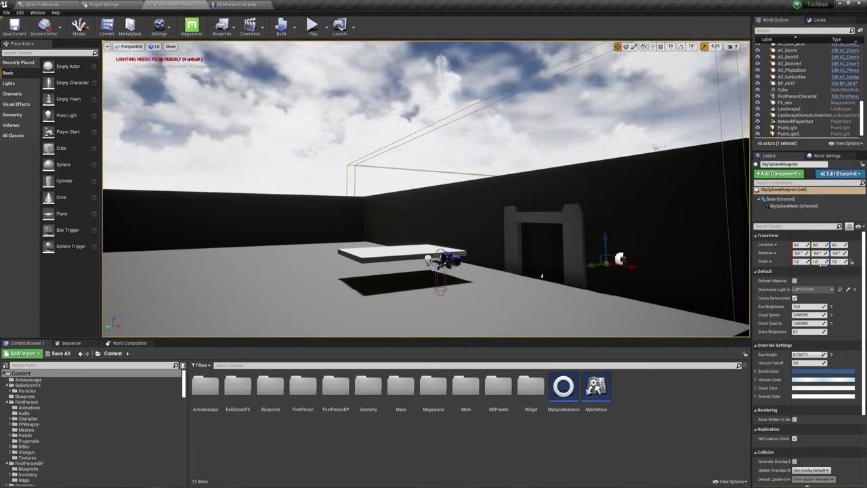
{"action": "left_click", "coordinate": [839, 288]}
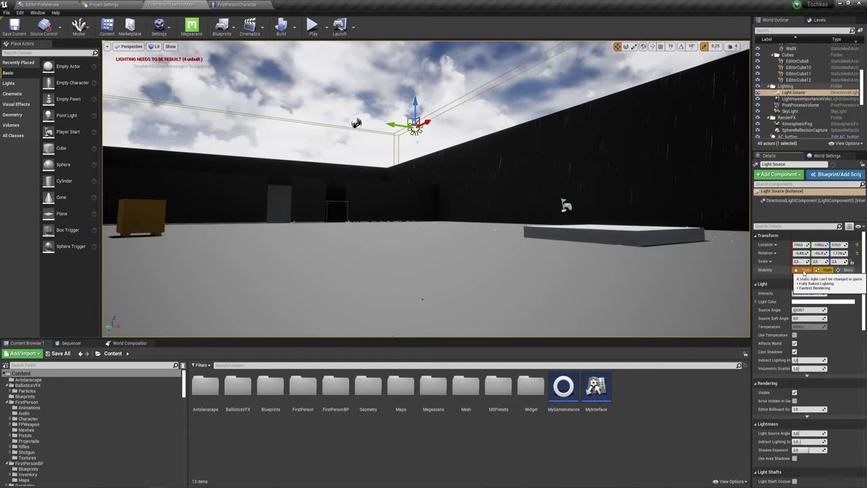
{"action": "left_click_drag", "start_coordinate": [810, 293], "coordinate": [780, 292]}
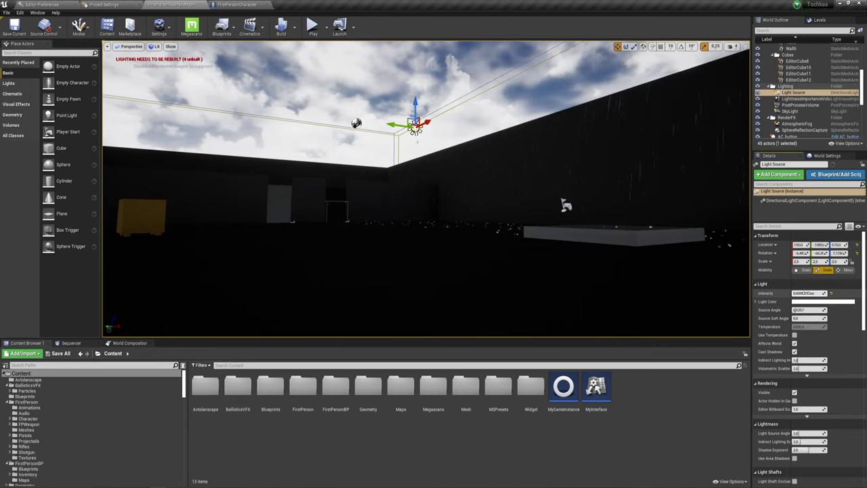
{"action": "type", "text": "0.0"}
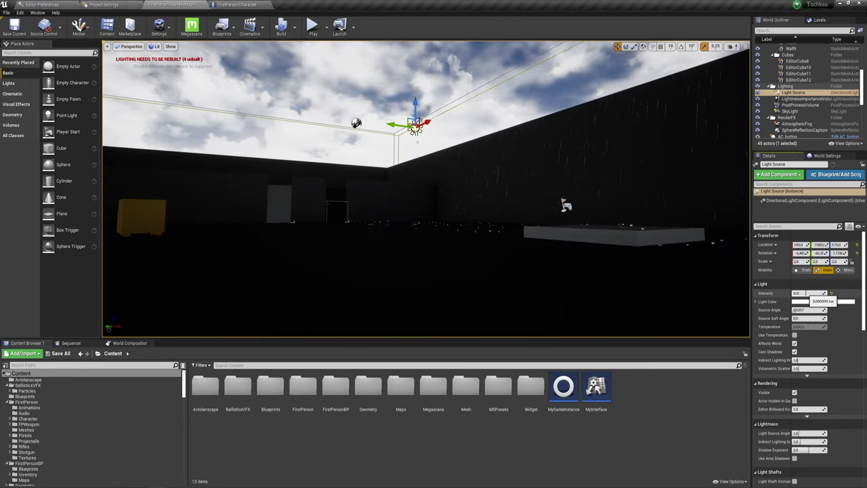
{"action": "type", "text": "1 lux"}
{"action": "key", "text": "Return"}
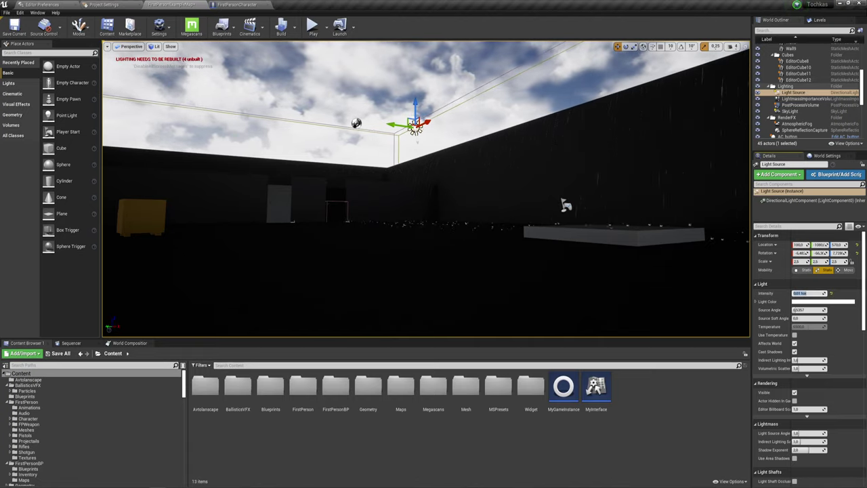
{"action": "mouse_move", "coordinate": [566, 205]}
{"action": "right_mouse_down"}
{"action": "mouse_move", "coordinate": [697, 246]}
{"action": "mouse_move", "coordinate": [697, 284]}
{"action": "mouse_move", "coordinate": [630, 225]}
{"action": "right_mouse_up"}
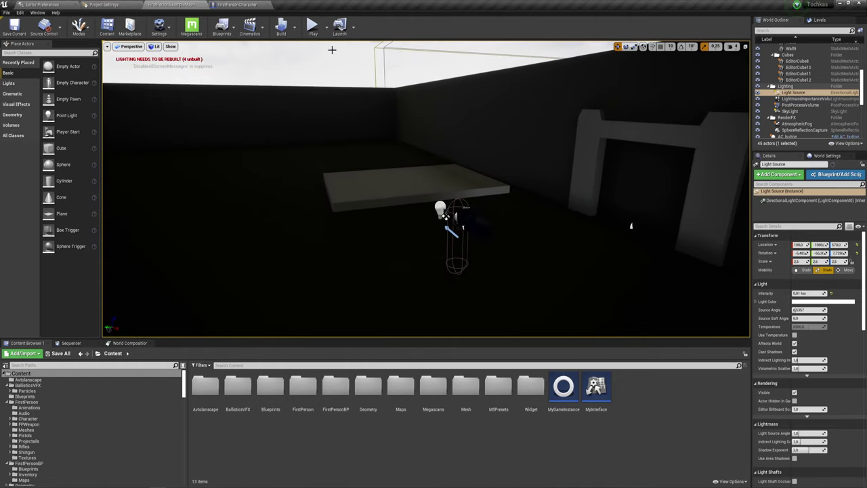
{"action": "left_click", "coordinate": [360, 63]}
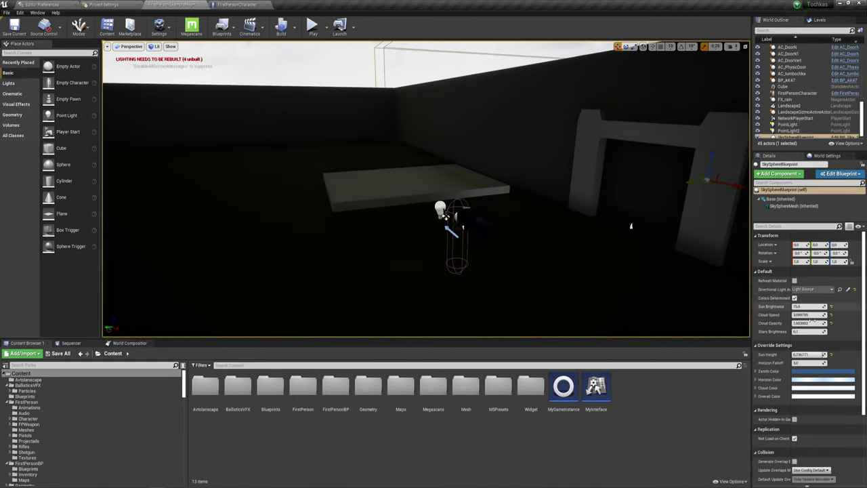
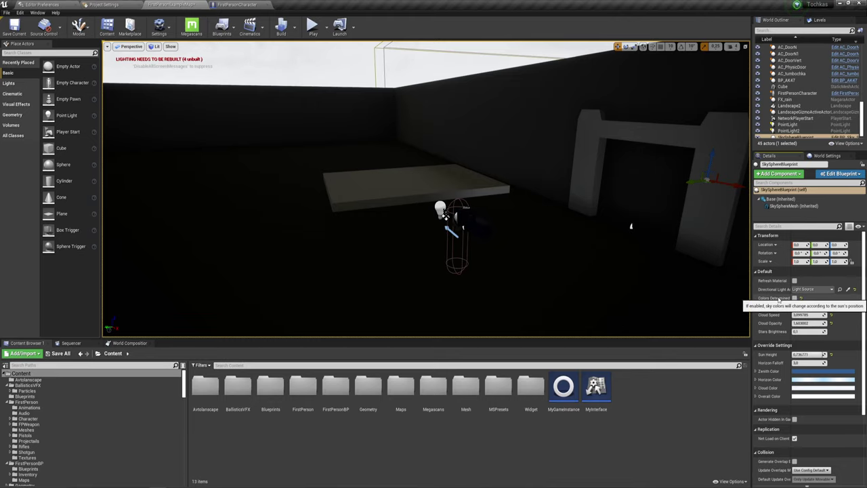
Darken the sky sphere's Zenith colour and turn its Horizon colour to near black.
{"action": "right_click_drag", "start_coordinate": [511, 202], "coordinate": [511, 169]}
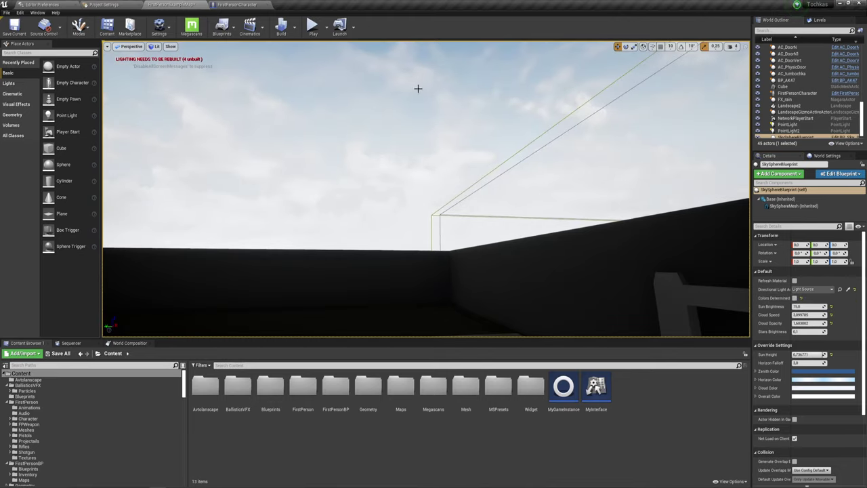
{"action": "left_click", "coordinate": [820, 373]}
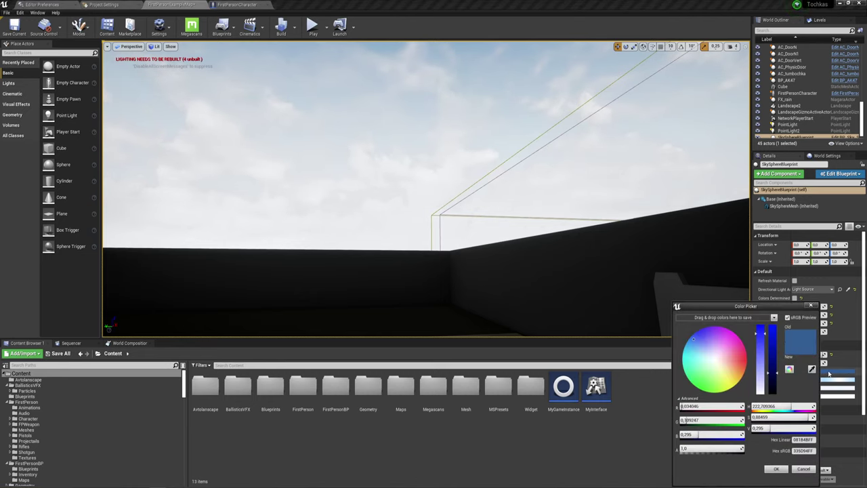
{"action": "left_click_drag", "start_coordinate": [772, 373], "coordinate": [773, 388]}
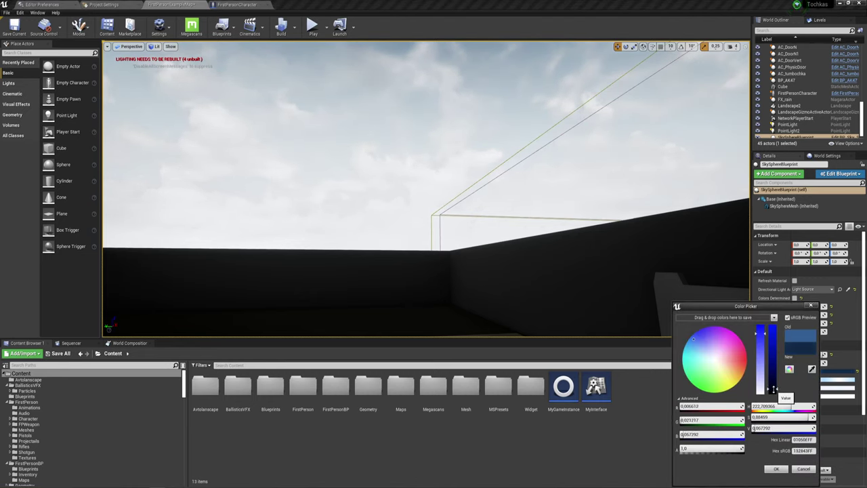
{"action": "left_click", "coordinate": [776, 469]}
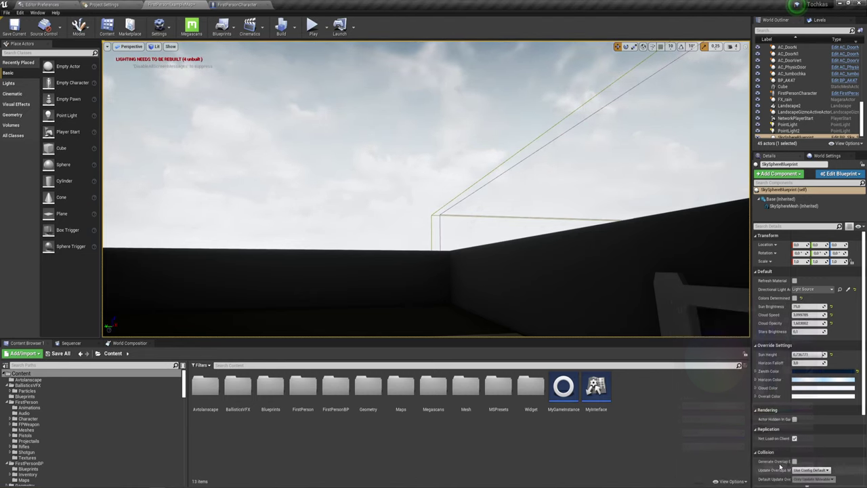
{"action": "left_click", "coordinate": [833, 384]}
{"action": "left_click_drag", "start_coordinate": [785, 364], "coordinate": [787, 391]}
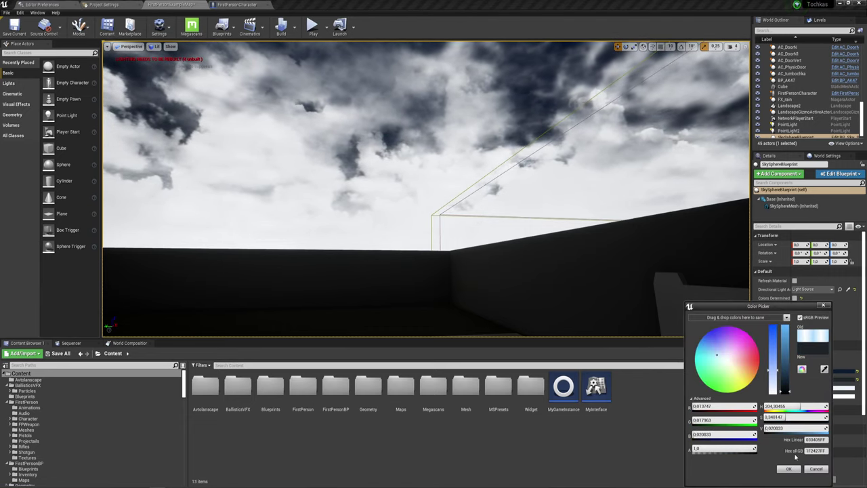
{"action": "left_click", "coordinate": [788, 469]}
Darken the sky's Cloud colour and dim its Overall colour down to grey.
{"action": "left_click", "coordinate": [820, 391]}
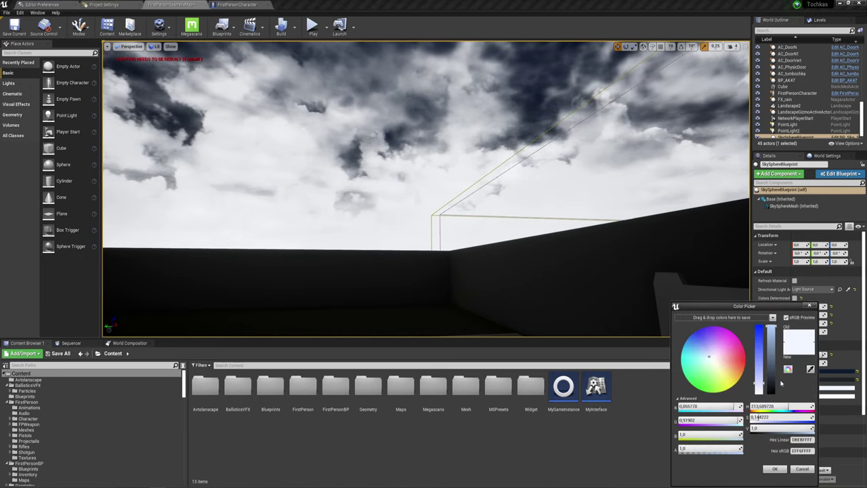
{"action": "left_click_drag", "start_coordinate": [770, 369], "coordinate": [771, 387]}
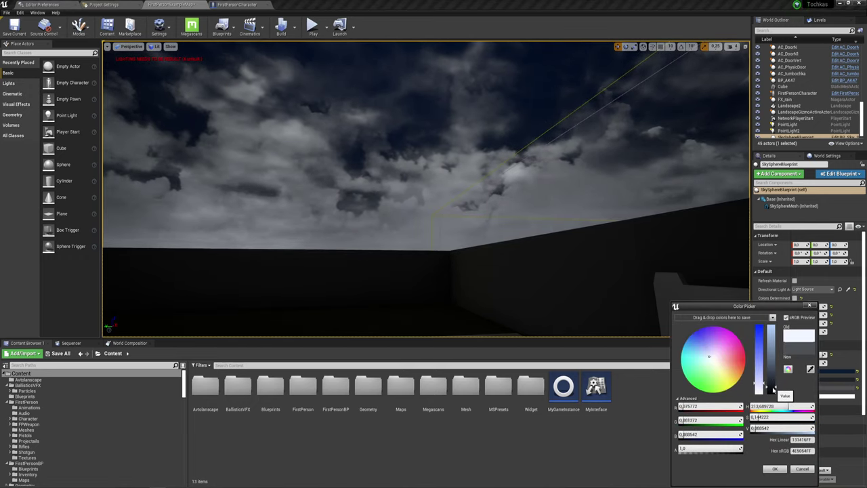
{"action": "left_click", "coordinate": [776, 468]}
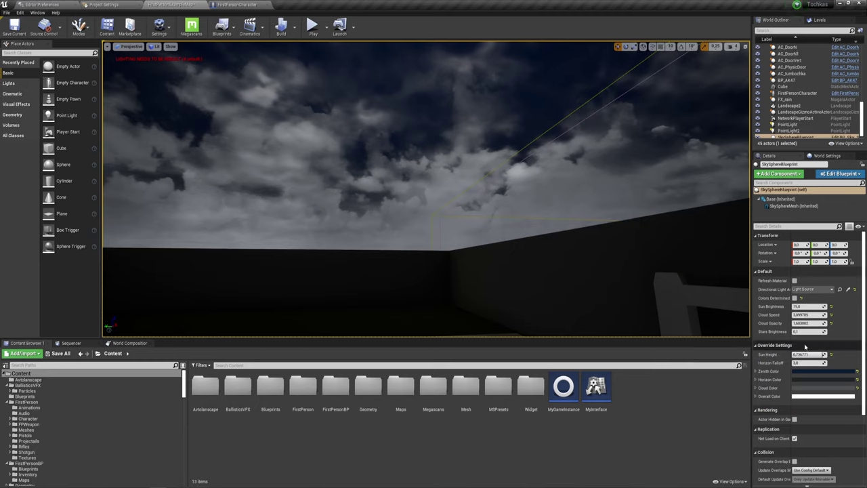
{"action": "left_click", "coordinate": [803, 400]}
{"action": "left_click_drag", "start_coordinate": [753, 329], "coordinate": [752, 381]}
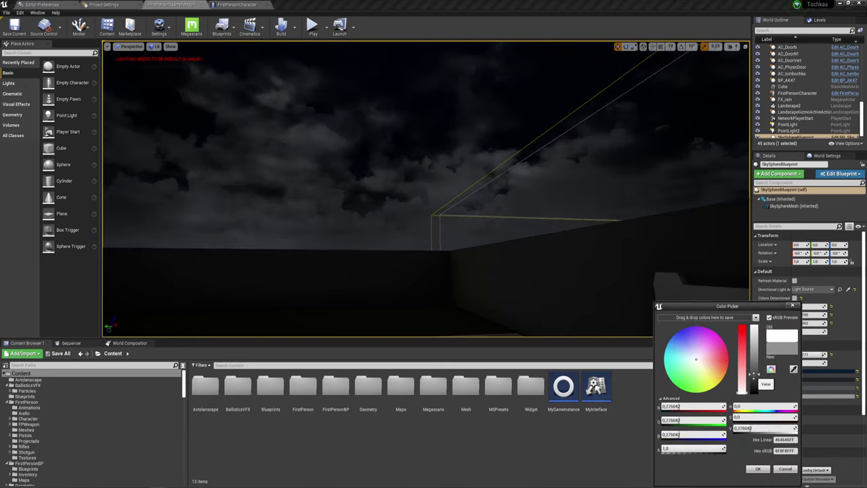
{"action": "right_click_drag", "start_coordinate": [549, 309], "coordinate": [548, 309]}
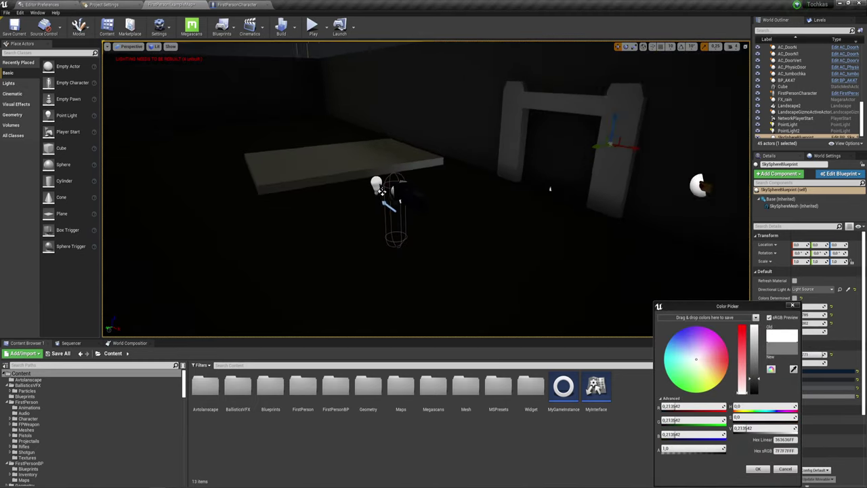
{"action": "right_click_drag", "start_coordinate": [406, 206], "coordinate": [406, 205]}
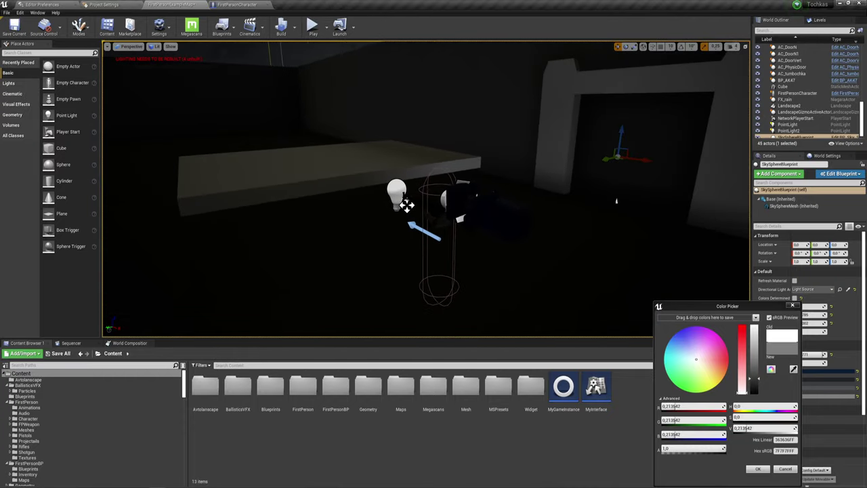
Confirm the grey Overall sky colour and look up to check the dim night sky.
{"action": "left_click", "coordinate": [753, 466]}
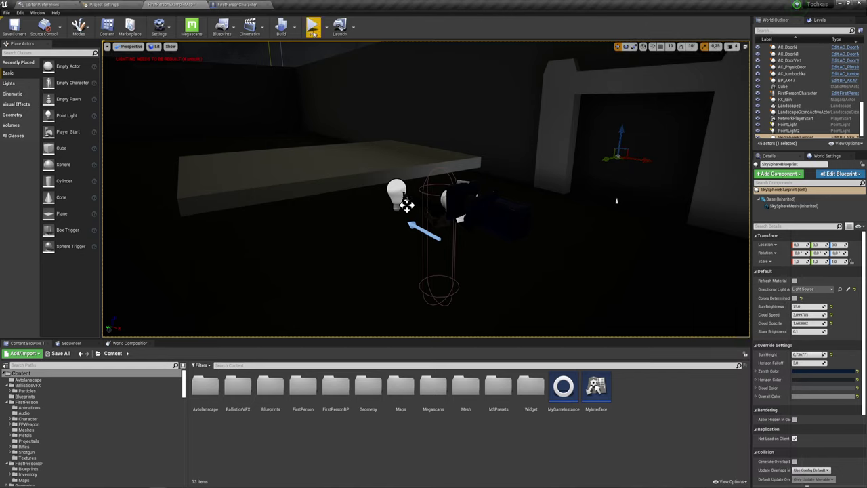
{"action": "right_click_drag", "start_coordinate": [404, 205], "coordinate": [405, 163]}
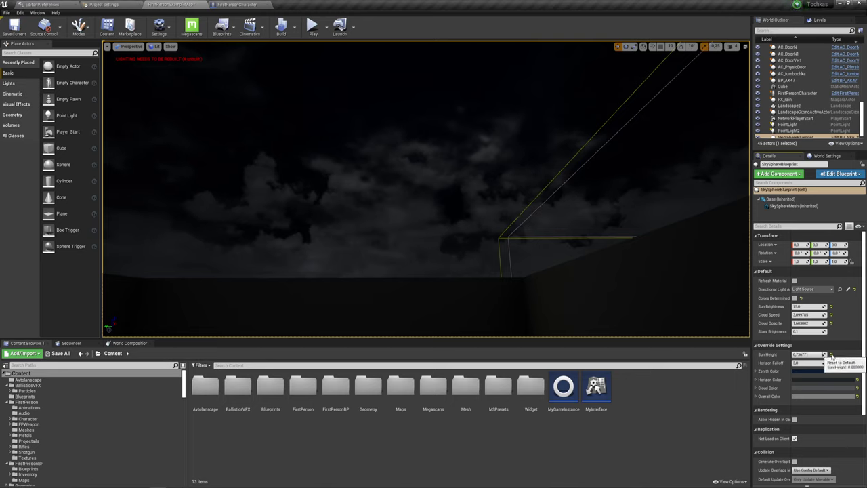
{"action": "scroll", "coordinate": [786, 394], "scroll_direction": "down", "scroll_amount": 2}
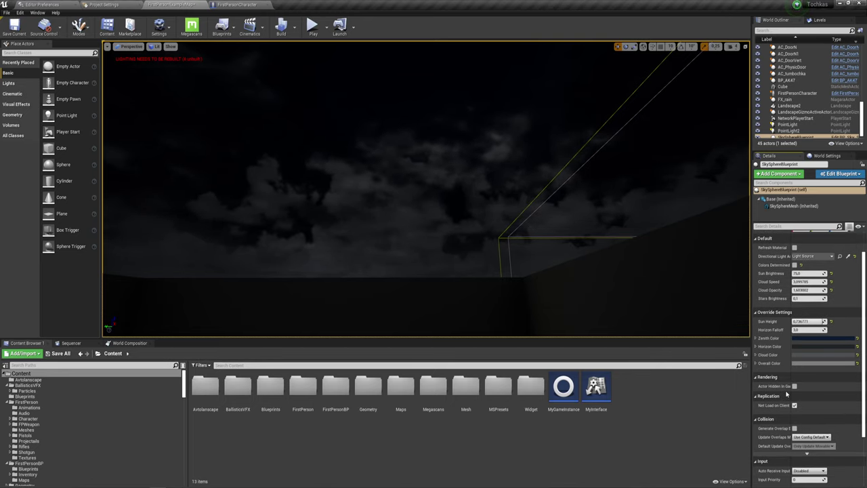
{"action": "scroll", "coordinate": [786, 394], "scroll_direction": "up", "scroll_amount": 2}
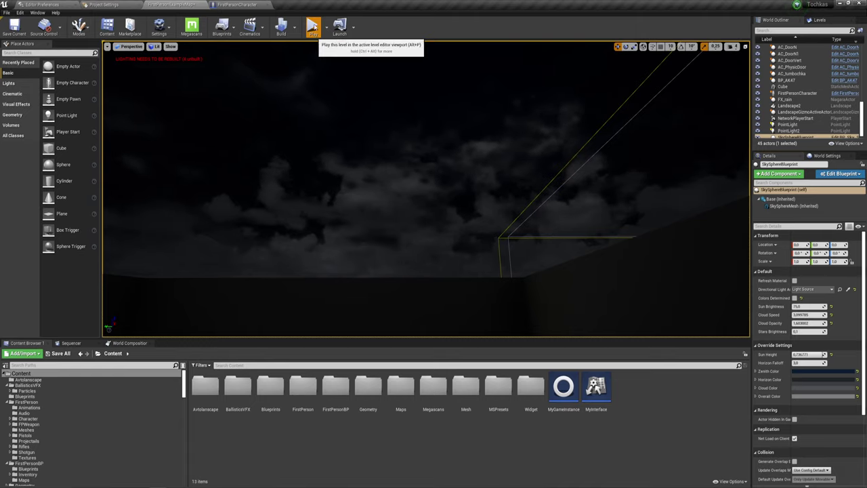
{"action": "left_click", "coordinate": [312, 26]}
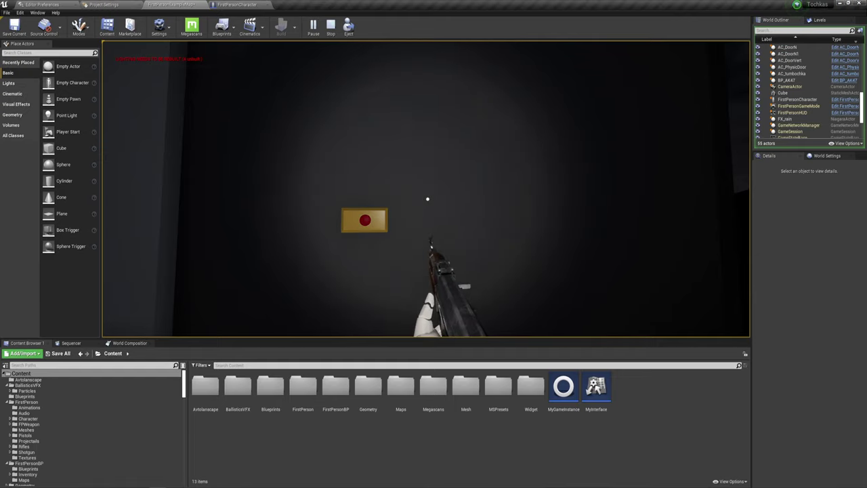
{"action": "key", "text": "f"}
{"action": "key", "text": "f"}
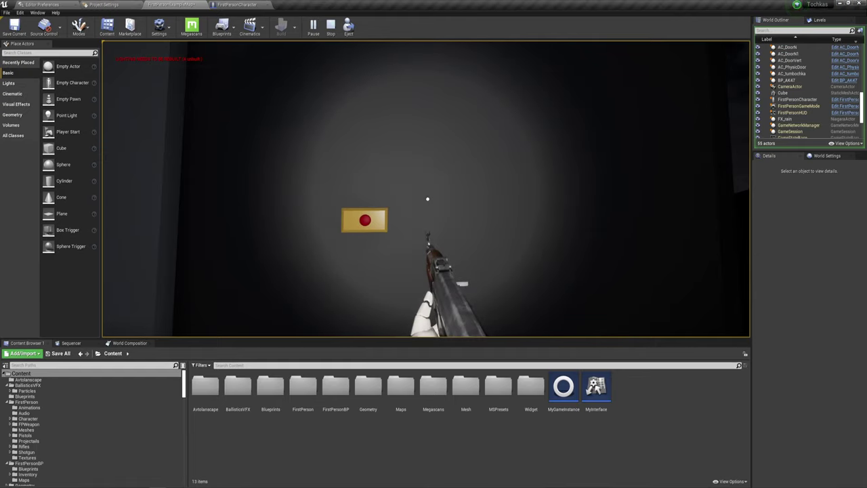
{"action": "key", "text": "f"}
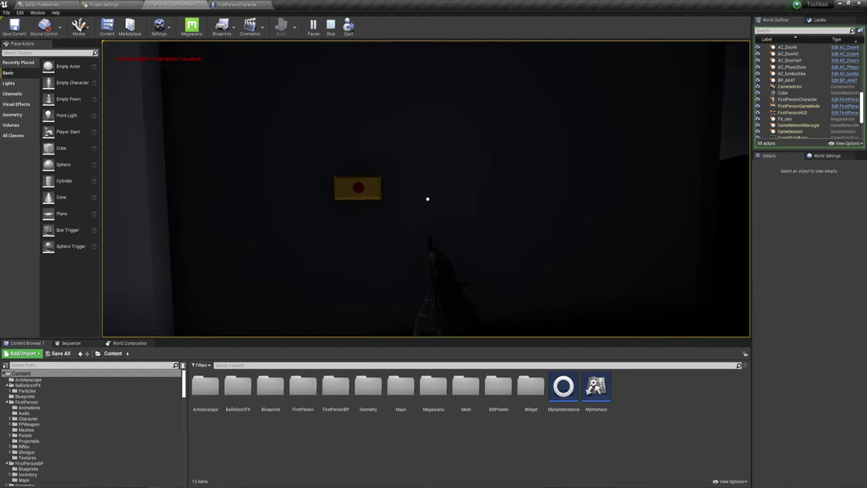
{"action": "key", "text": "f"}
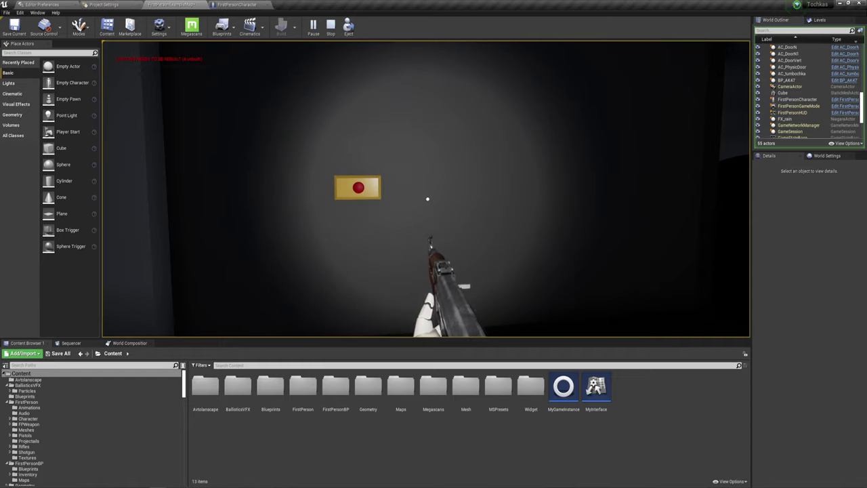
{"action": "key", "text": "f"}
{"action": "key", "text": "f"}
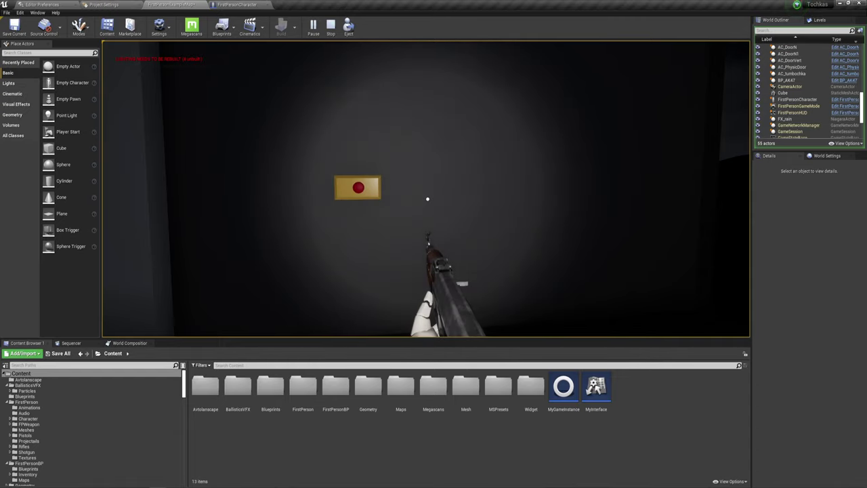
{"action": "key", "text": "f"}
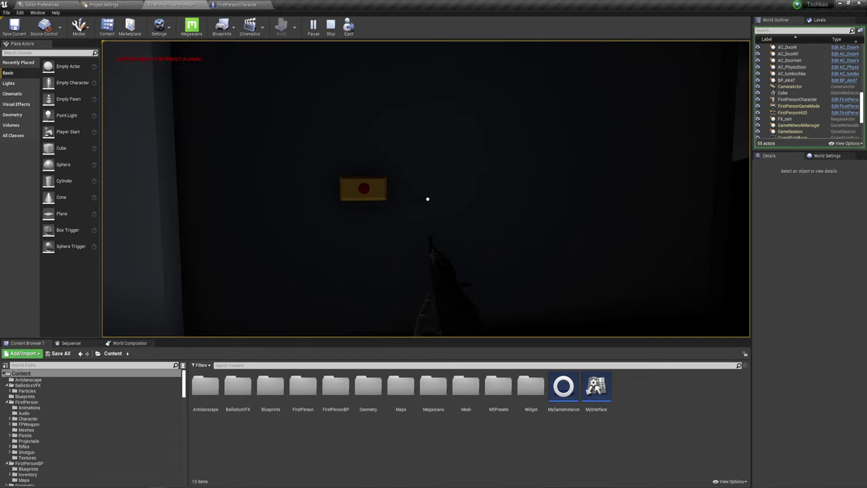
{"action": "key", "text": "f"}
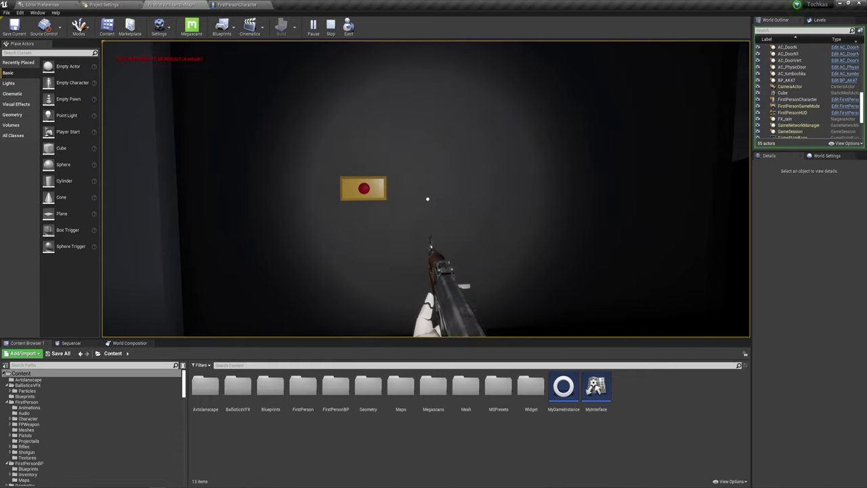
{"action": "key", "text": "f"}
{"action": "key", "text": "f"}
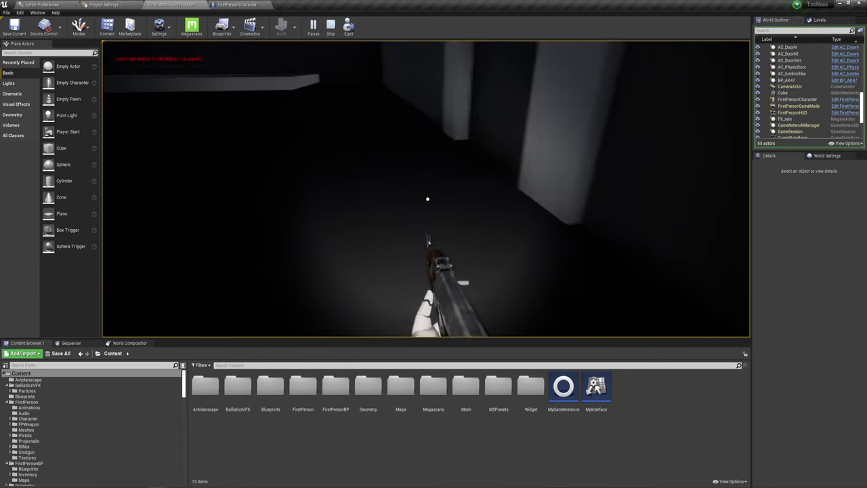
{"action": "key", "text": "e"}
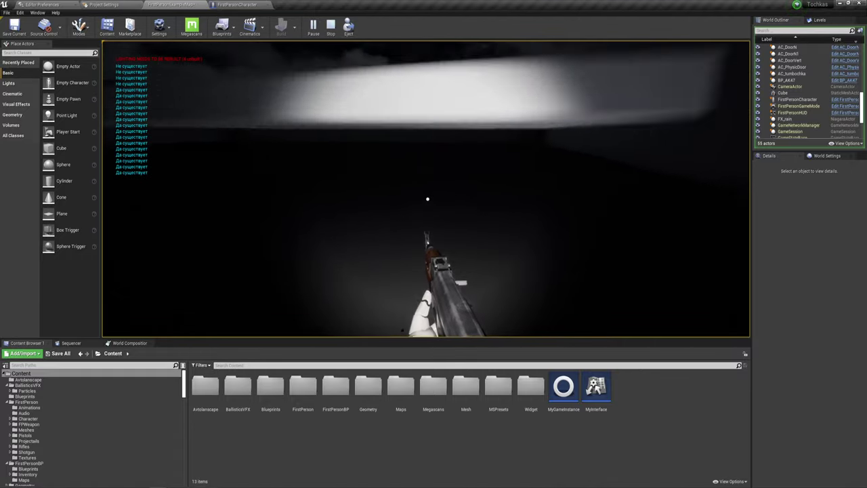
{"action": "key", "text": "Escape"}
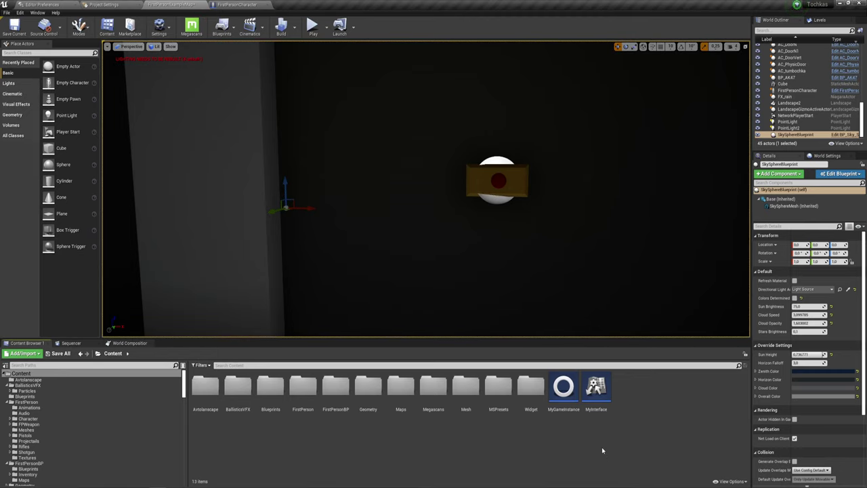
Frame the doorway and character, and browse into the FirstPerson/Textures content folder.
{"action": "left_click_drag", "start_coordinate": [453, 200], "coordinate": [505, 228]}
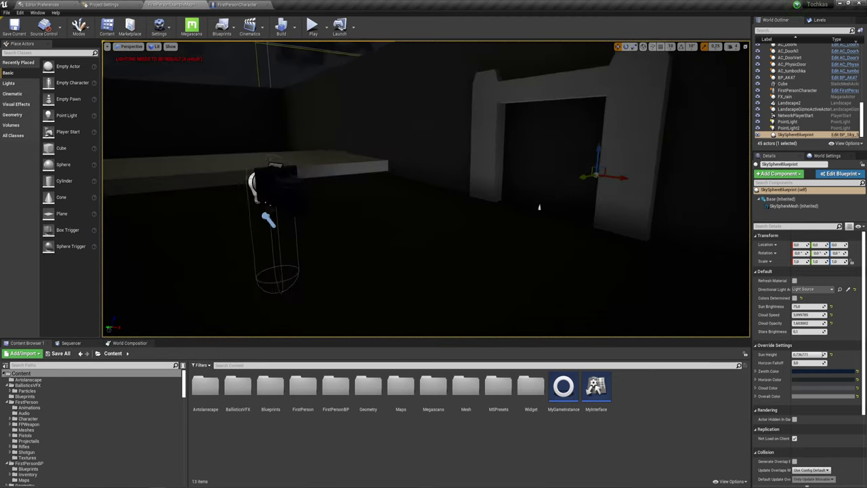
{"action": "left_click_drag", "start_coordinate": [453, 199], "coordinate": [406, 217]}
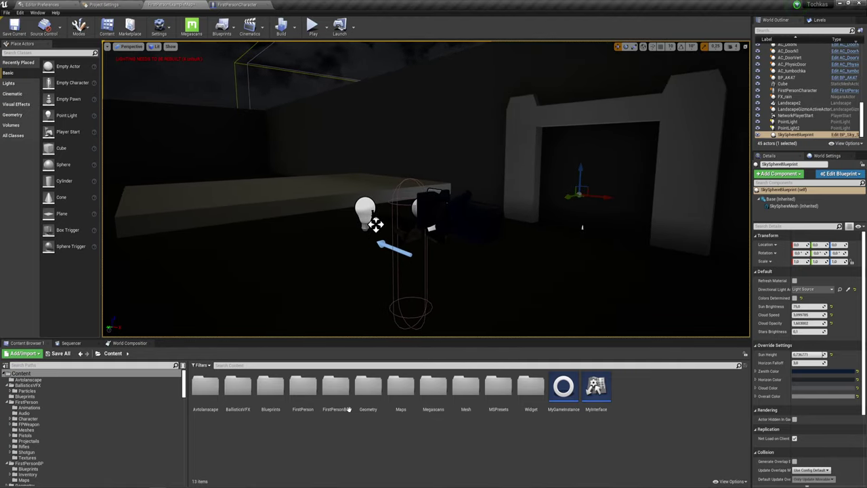
{"action": "double_click", "coordinate": [309, 388]}
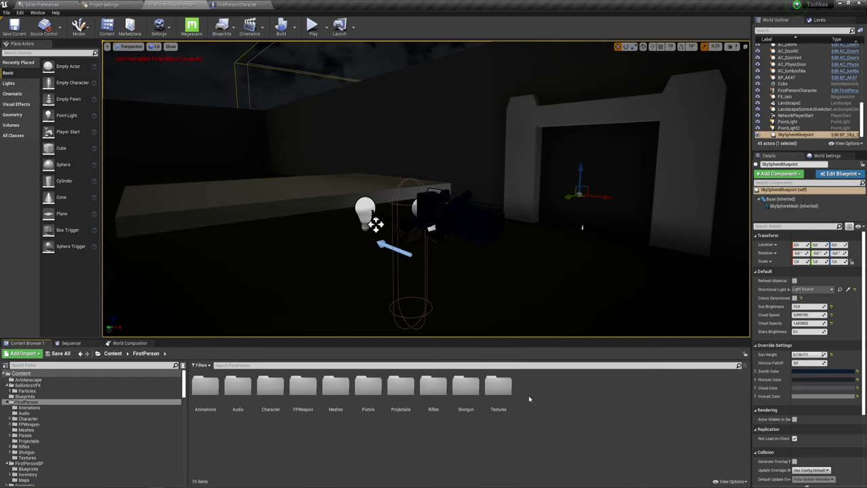
{"action": "double_click", "coordinate": [501, 389]}
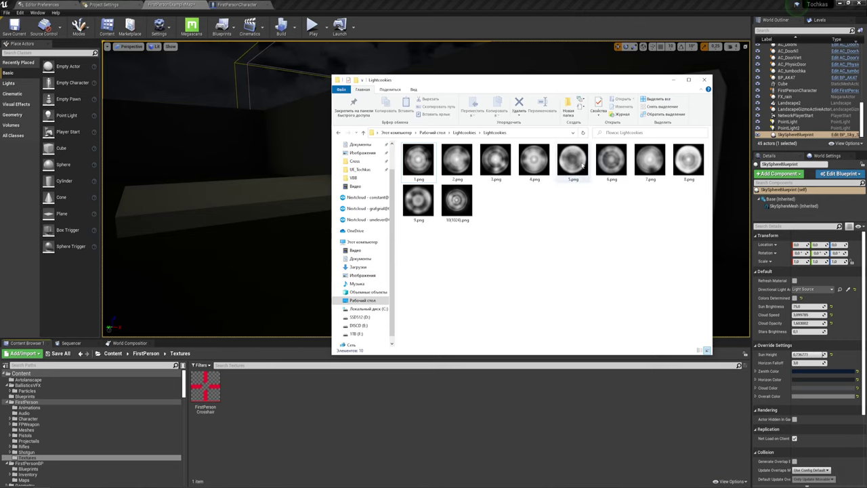
{"action": "left_click", "coordinate": [694, 159]}
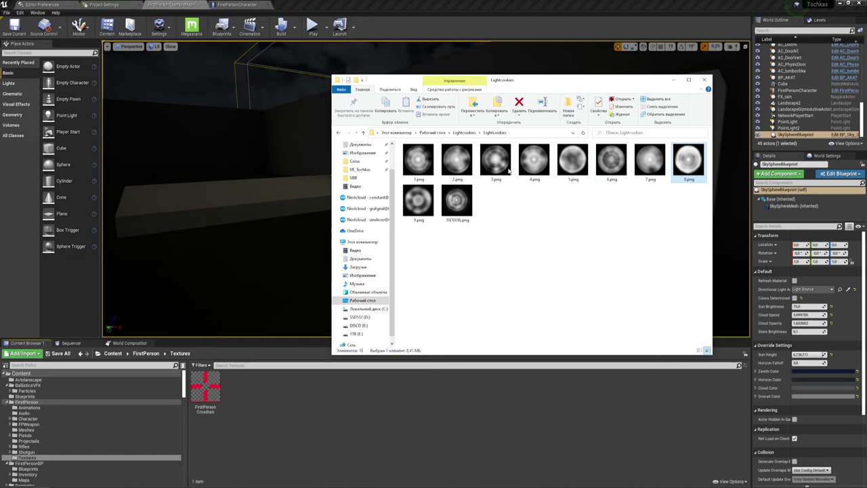
{"action": "left_click", "coordinate": [485, 203]}
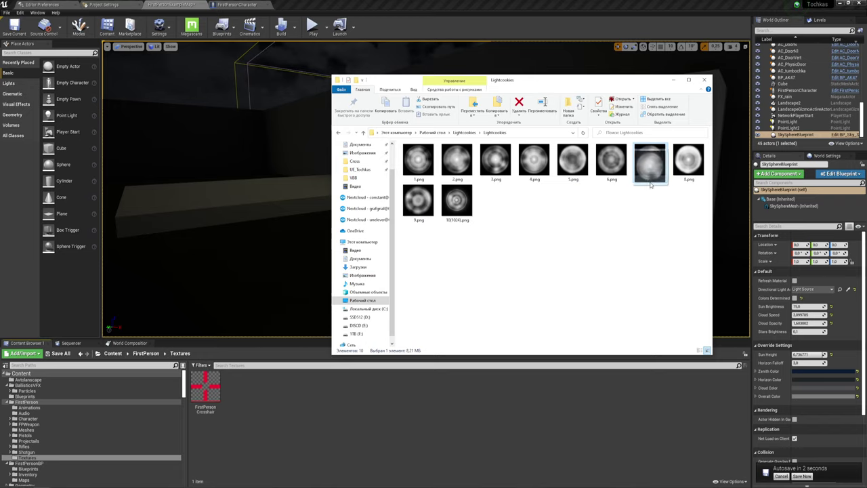
Import cookie 7.png into Textures and create a material named 7_Mat from it.
{"action": "left_click_drag", "start_coordinate": [302, 416], "coordinate": [298, 412]}
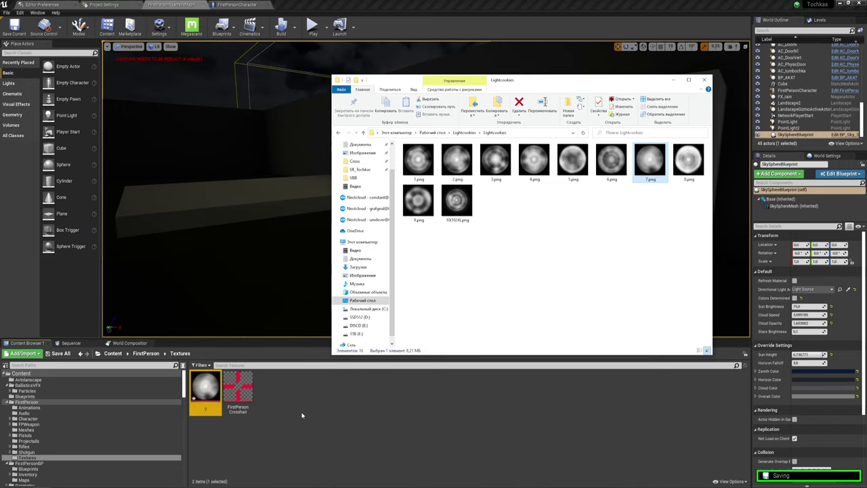
{"action": "left_click", "coordinate": [702, 80]}
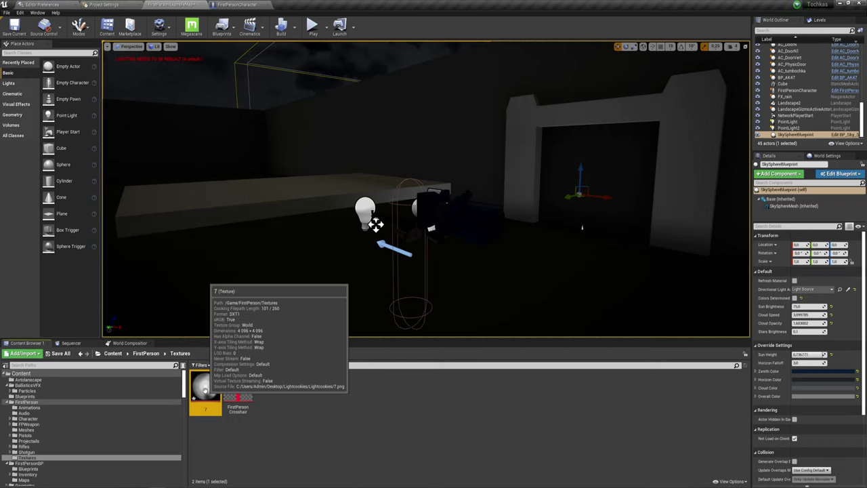
{"action": "right_click", "coordinate": [206, 384]}
{"action": "left_click", "coordinate": [248, 142]}
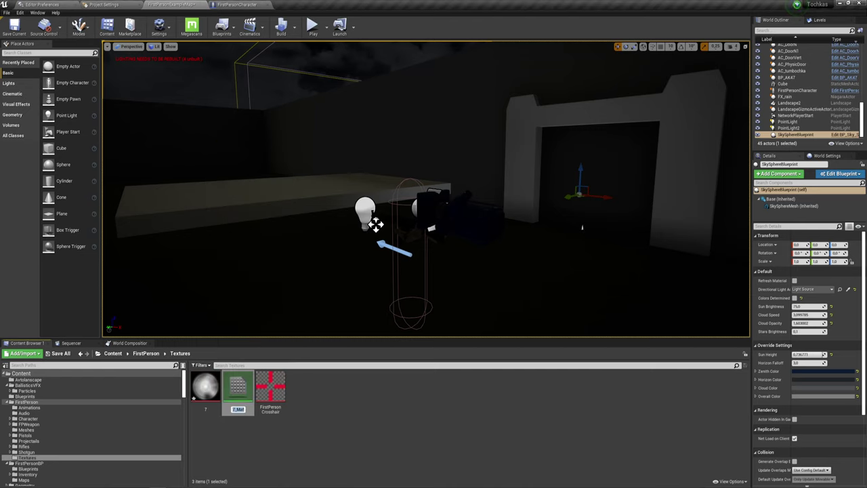
{"action": "key", "text": "Return"}
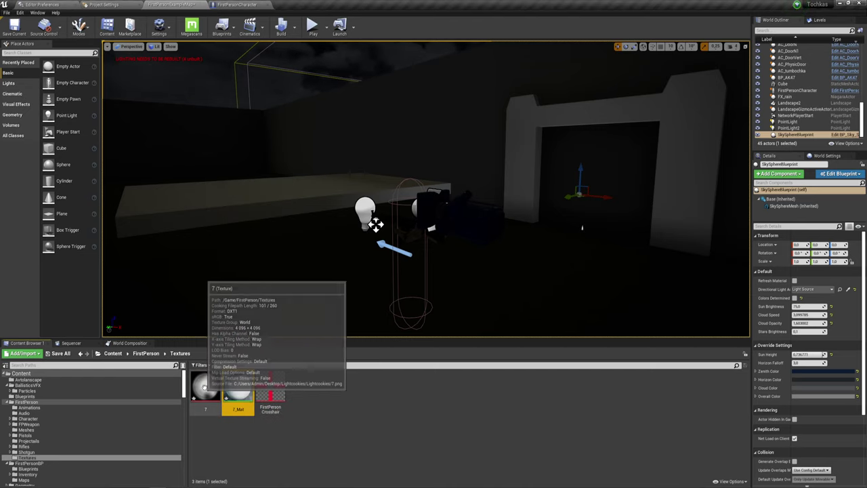
Set 7_Mat's domain to Light Function, wire texture RGB into Emissive Color, and save.
{"action": "double_click", "coordinate": [237, 393]}
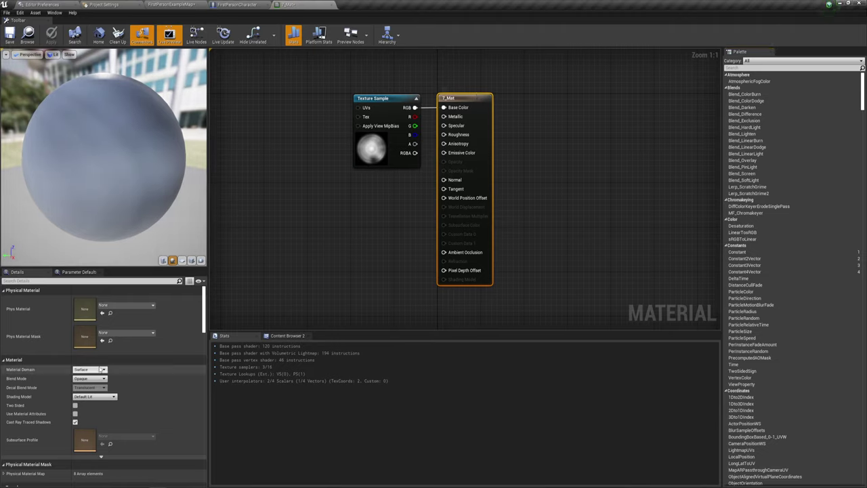
{"action": "left_click", "coordinate": [101, 369]}
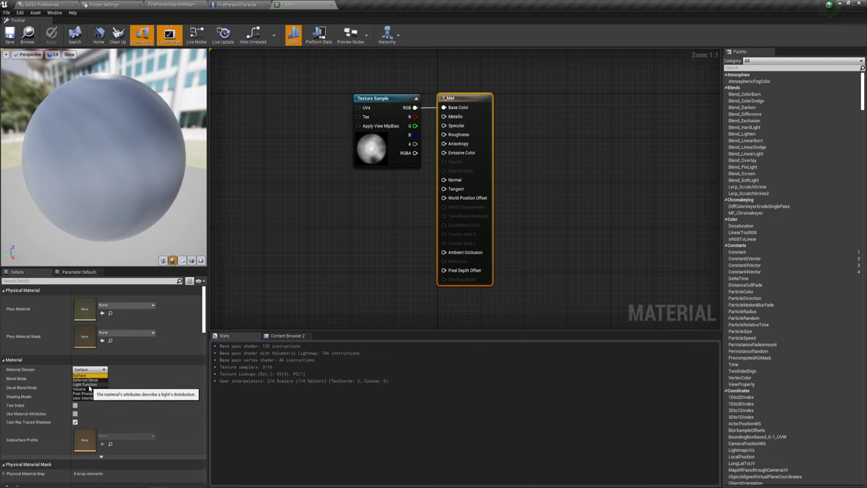
{"action": "left_click", "coordinate": [89, 386]}
{"action": "left_click_drag", "start_coordinate": [475, 98], "coordinate": [528, 87]}
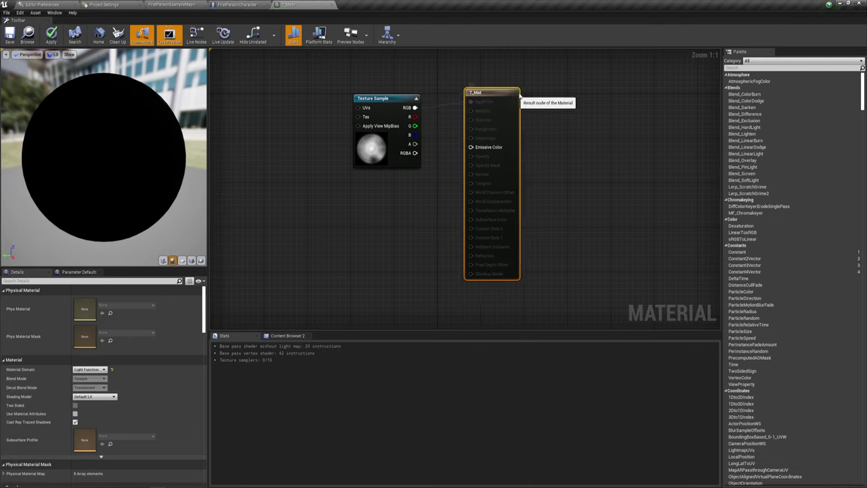
{"action": "left_click_drag", "start_coordinate": [444, 107], "coordinate": [445, 110]}
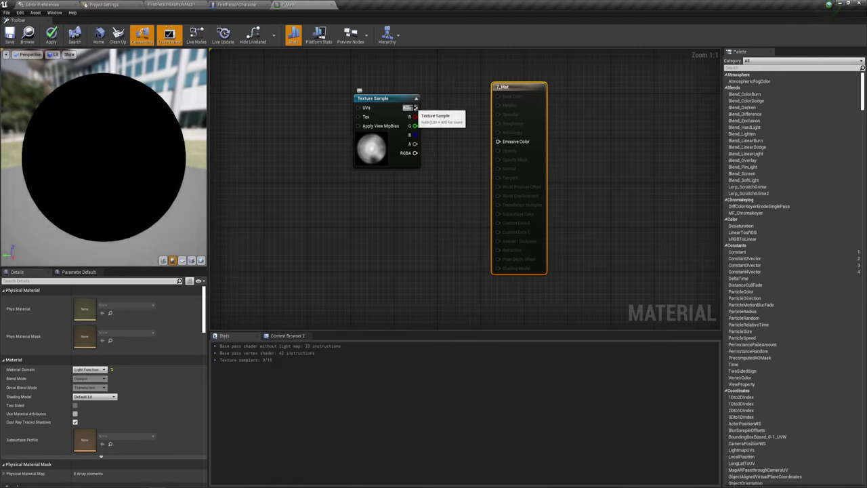
{"action": "left_click_drag", "start_coordinate": [502, 141], "coordinate": [498, 142]}
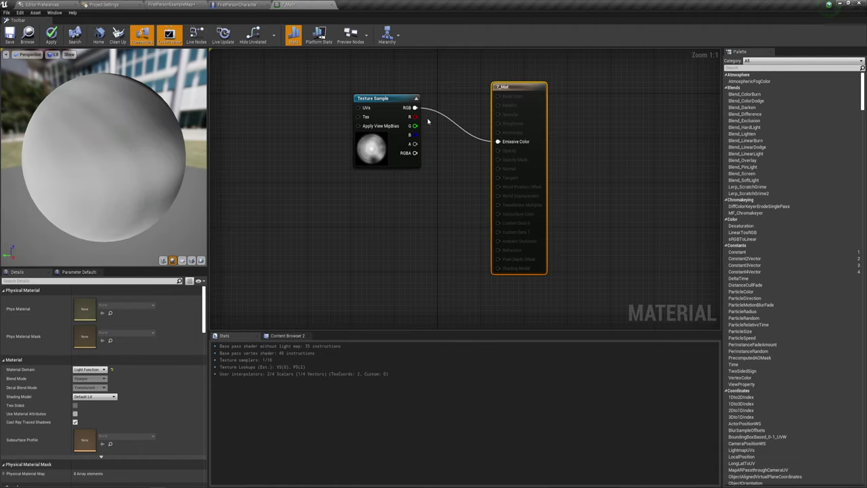
{"action": "left_click_drag", "start_coordinate": [402, 101], "coordinate": [401, 123]}
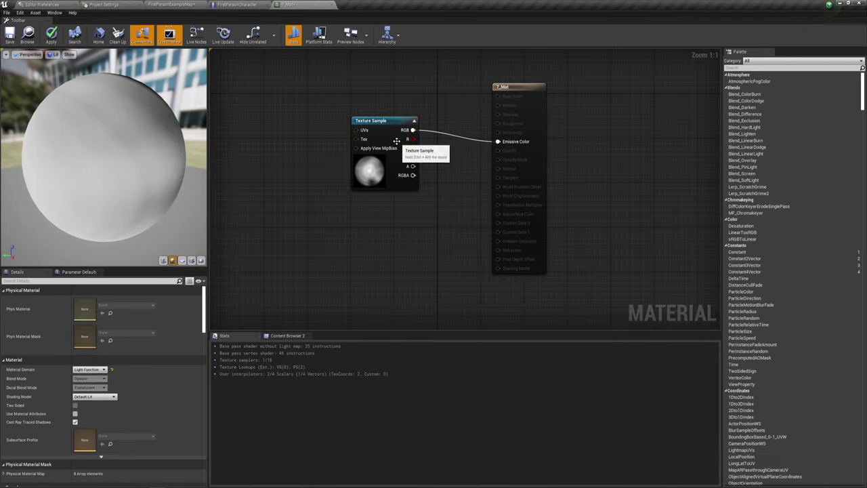
{"action": "left_click_drag", "start_coordinate": [386, 122], "coordinate": [423, 134]}
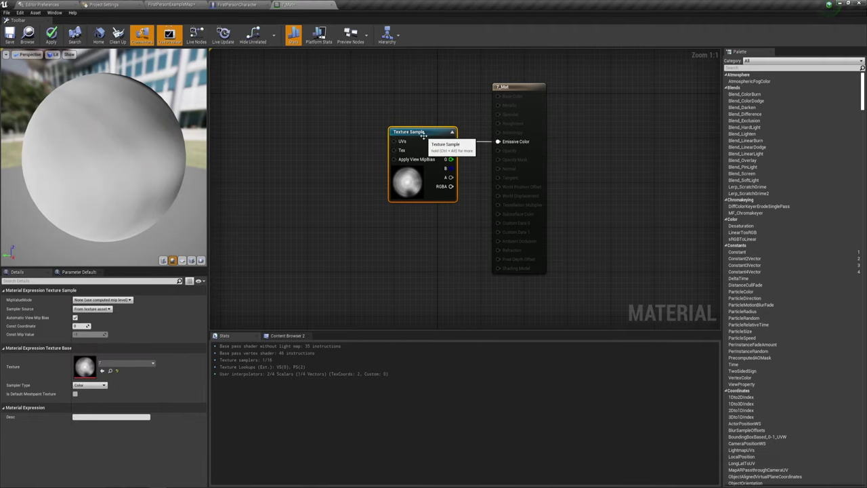
{"action": "left_click", "coordinate": [15, 39]}
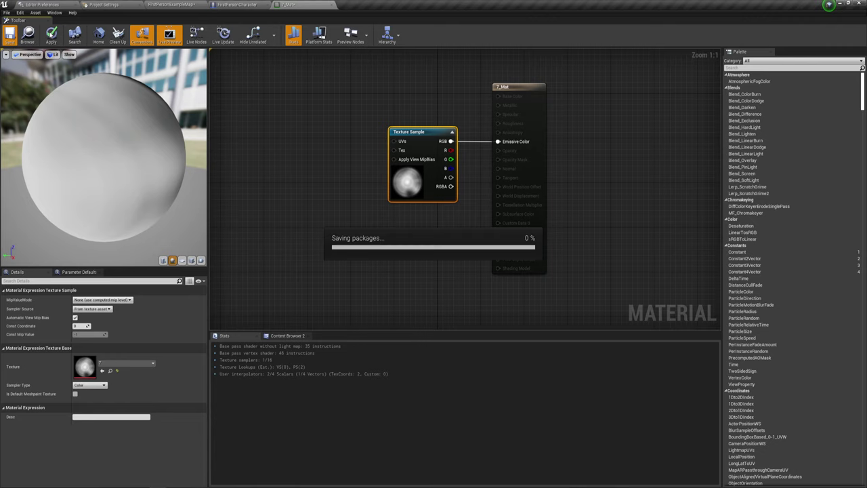
Assign 7_Mat as the SpotLight's Light Function Material, compile FirstPersonCharacter, and start play.
{"action": "left_click", "coordinate": [224, 4]}
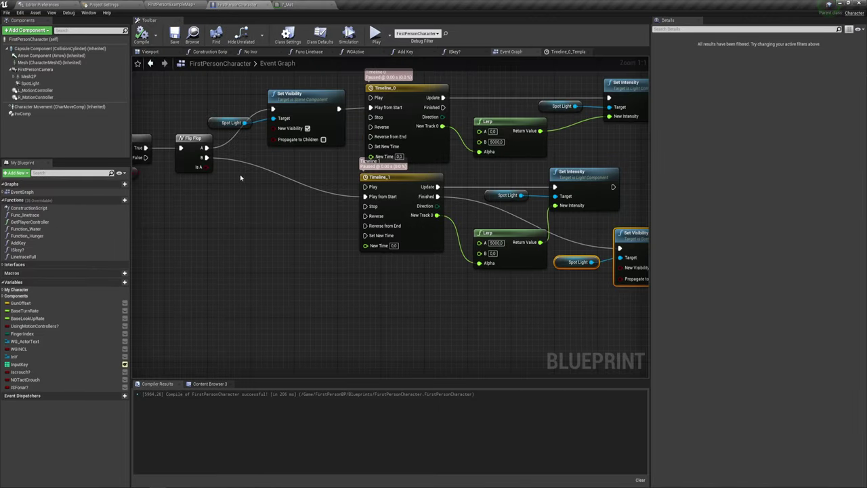
{"action": "left_click", "coordinate": [27, 83]}
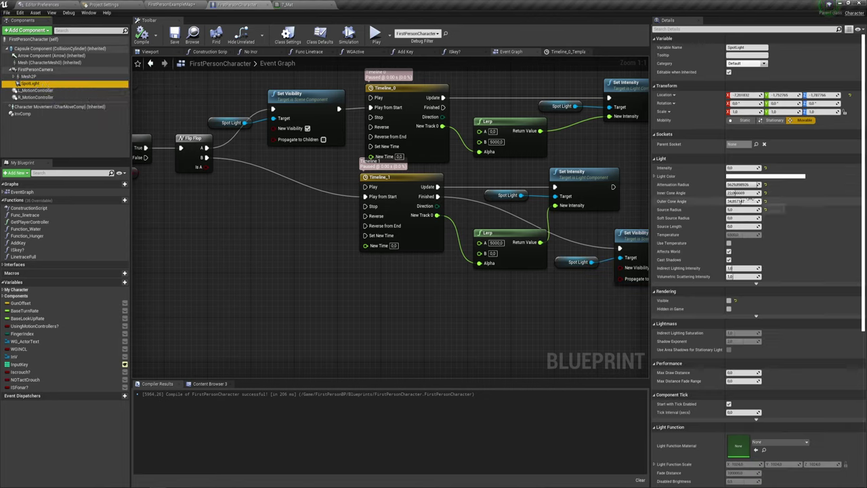
{"action": "scroll", "coordinate": [745, 303], "scroll_direction": "down", "scroll_amount": 3}
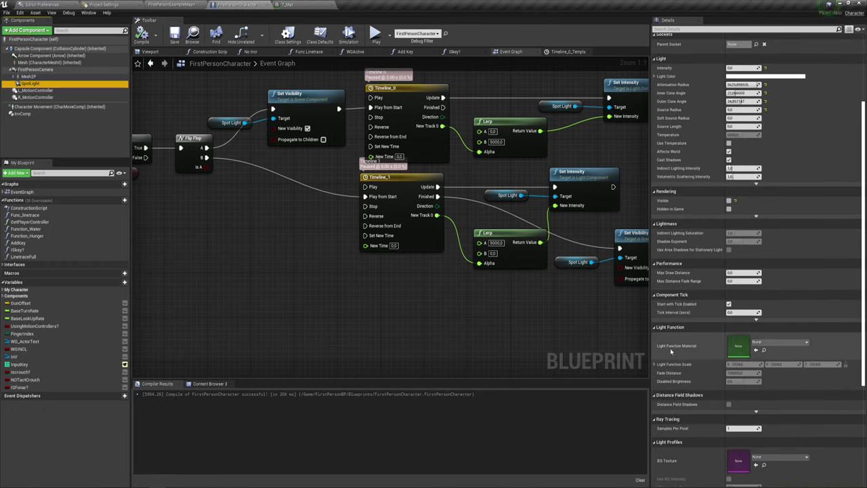
{"action": "left_click", "coordinate": [761, 344]}
{"action": "left_click", "coordinate": [760, 348]}
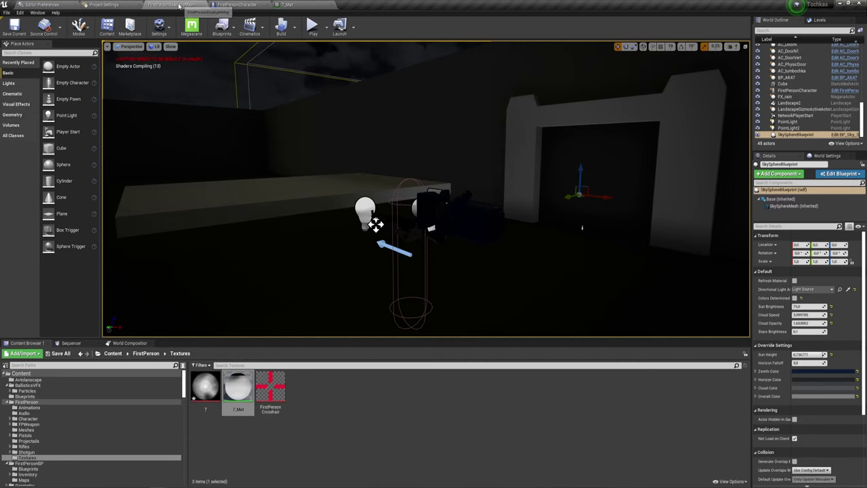
{"action": "left_click", "coordinate": [171, 4]}
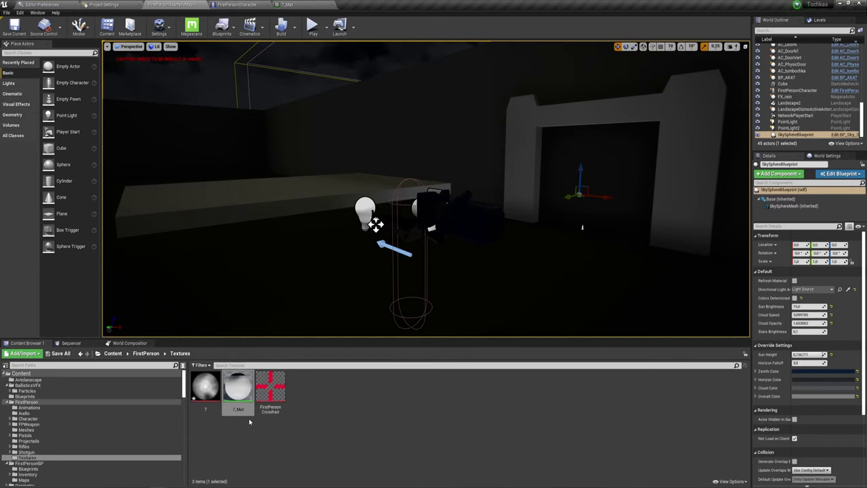
{"action": "left_click", "coordinate": [245, 383]}
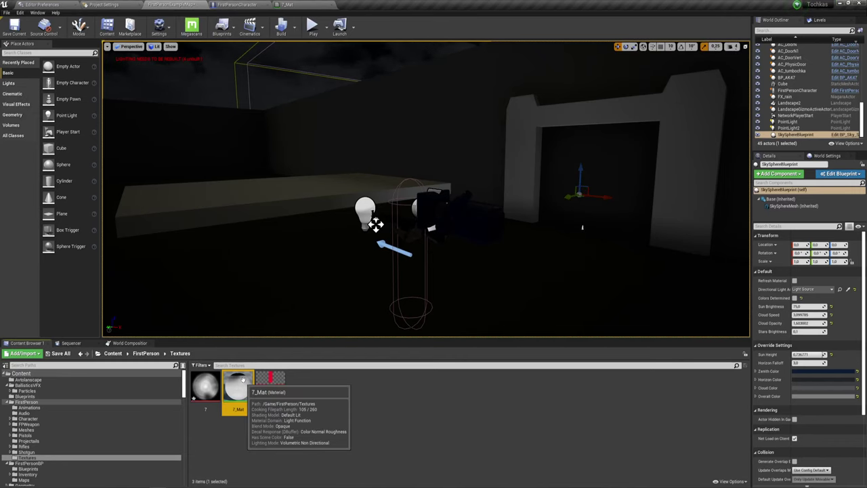
{"action": "left_click", "coordinate": [248, 5]}
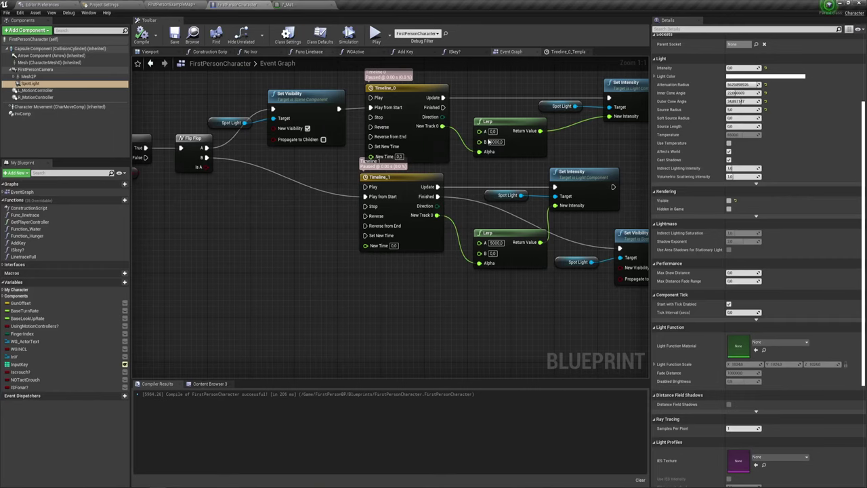
{"action": "left_click", "coordinate": [756, 351]}
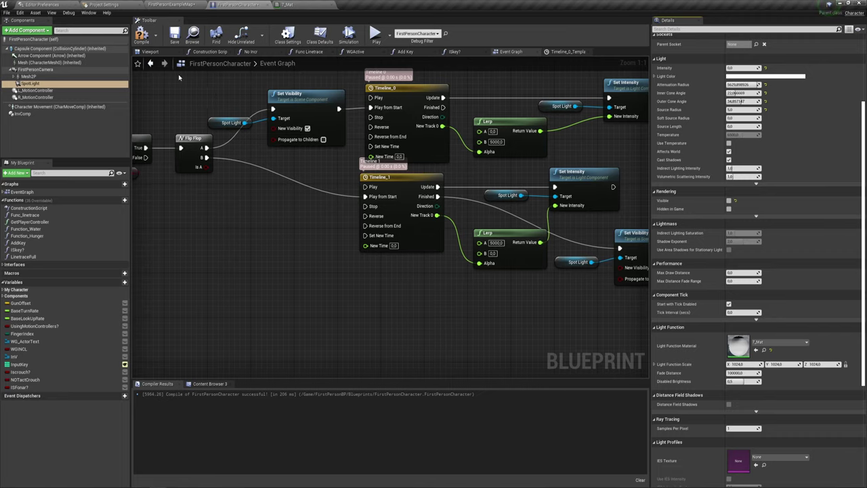
{"action": "left_click", "coordinate": [140, 34]}
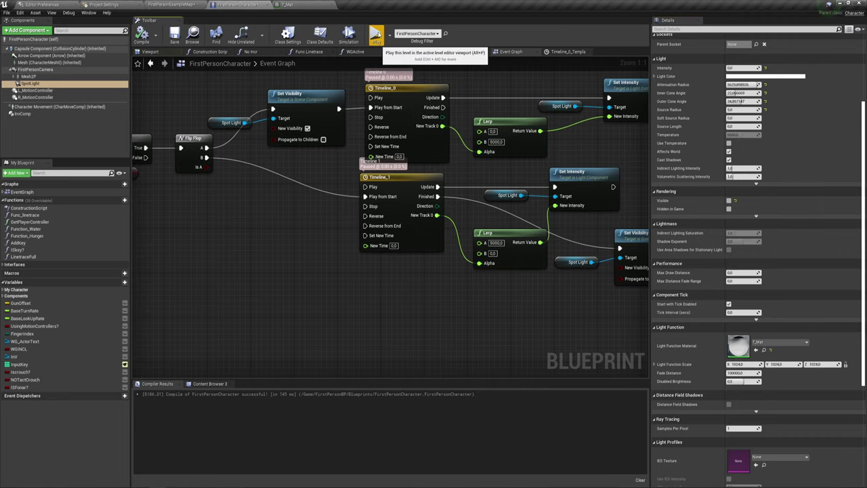
{"action": "left_click", "coordinate": [375, 34]}
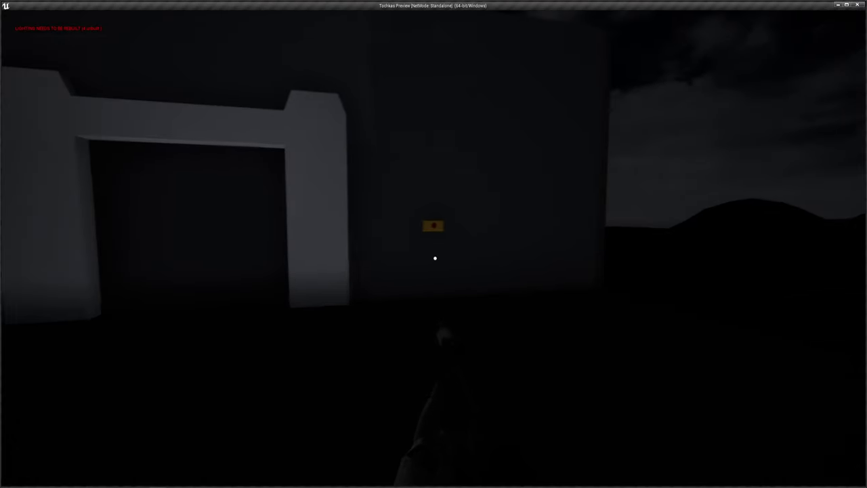
Walk toward and away from the walls to watch the flashlight's 7_Mat cookie pattern.
{"action": "key", "text": "w"}
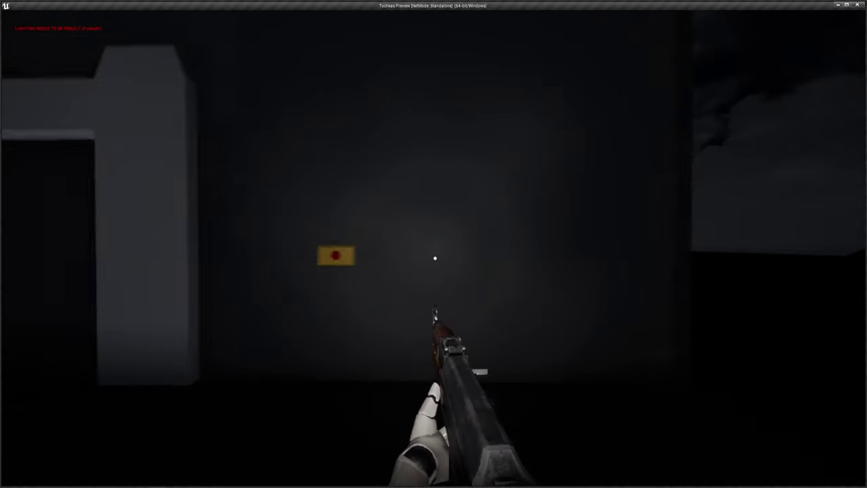
{"action": "key", "text": "w"}
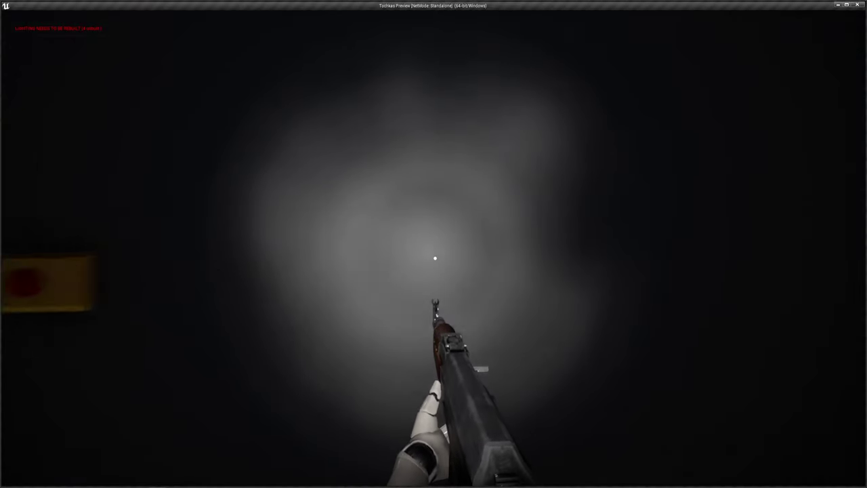
{"action": "key", "text": "s"}
{"action": "key", "text": "w"}
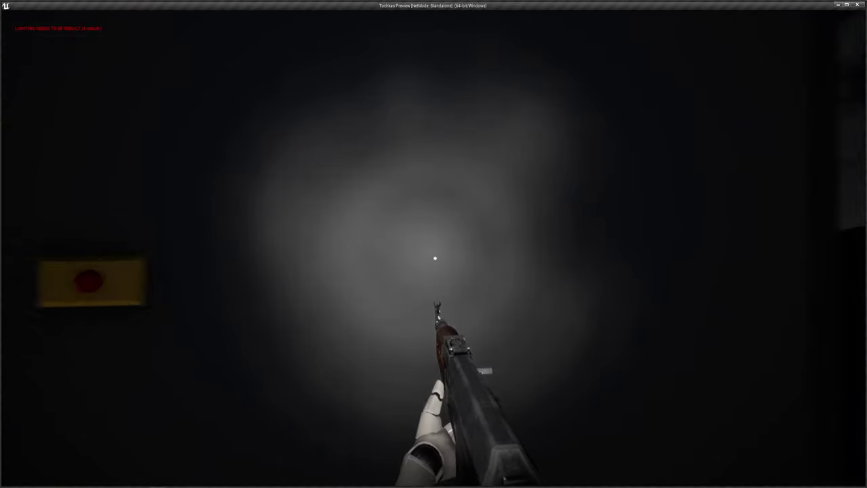
{"action": "key", "text": "s"}
{"action": "key", "text": "w"}
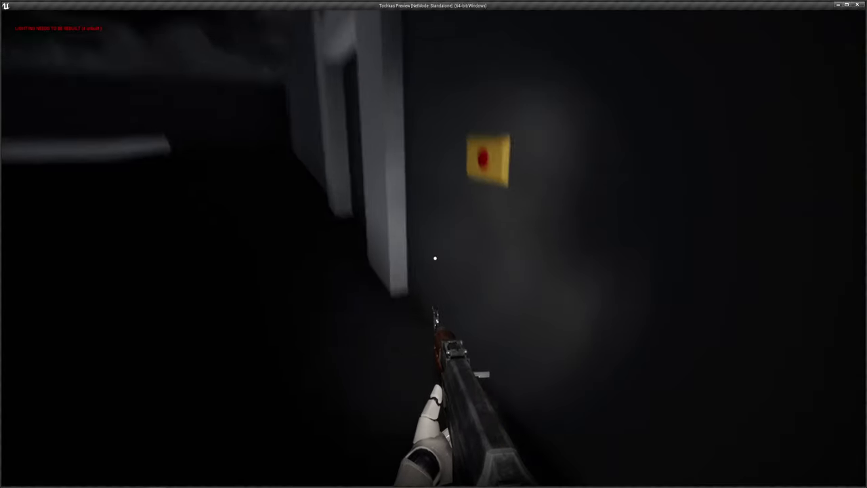
{"action": "key", "text": "w"}
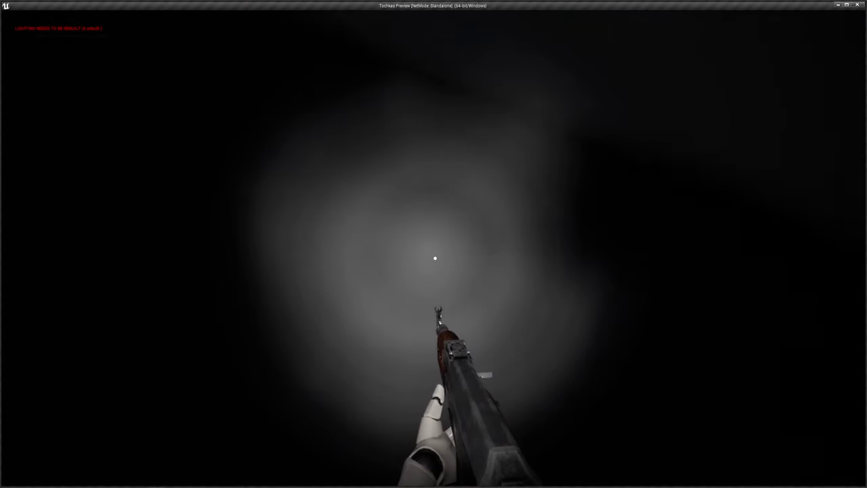
{"action": "key", "text": "s"}
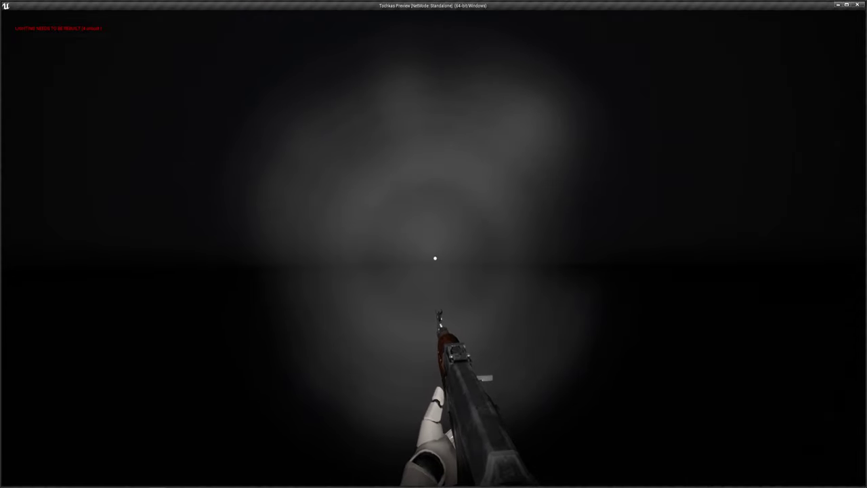
{"action": "key", "text": "w"}
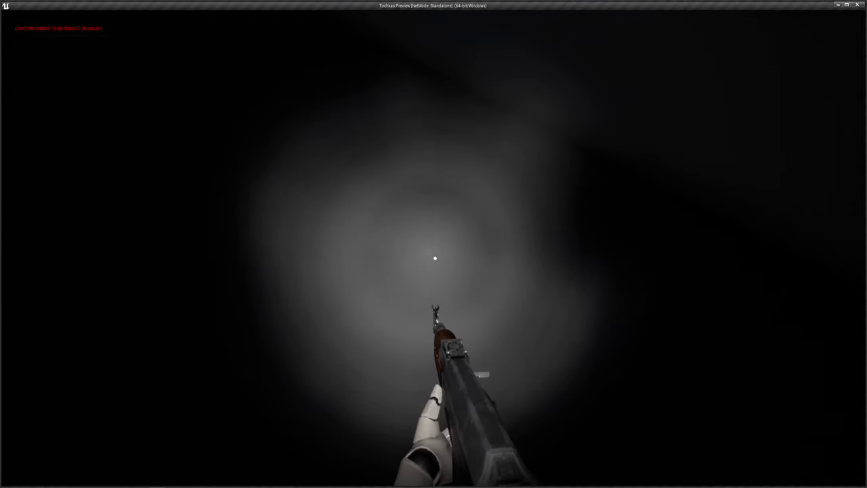
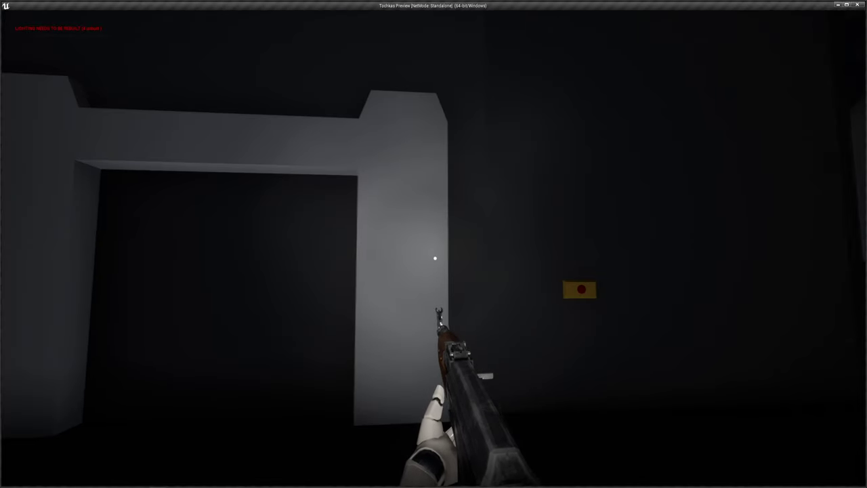
Stop the standalone game preview to return to the FirstPersonCharacter Event Graph.
{"action": "key", "text": "Escape"}
Raise the upper Lerp's B and lower Lerp's A from 5000 to 10000,0, then compile.
{"action": "left_click", "coordinate": [491, 142]}
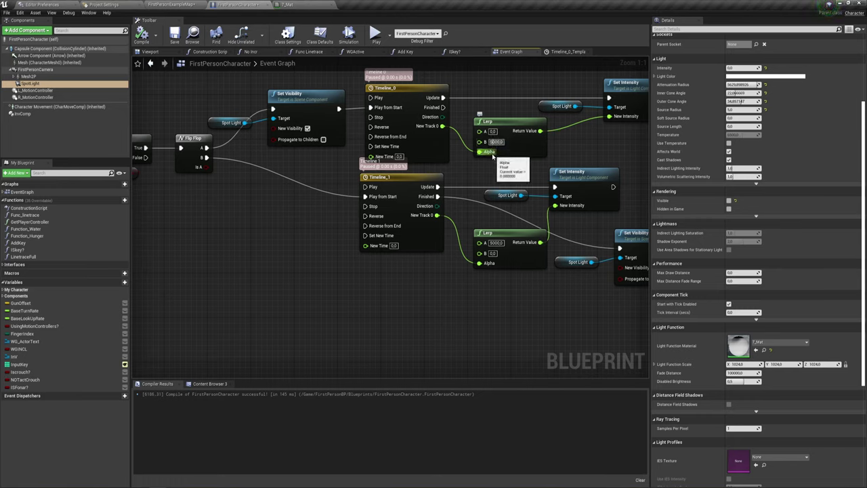
{"action": "key", "text": "BackSpace"}
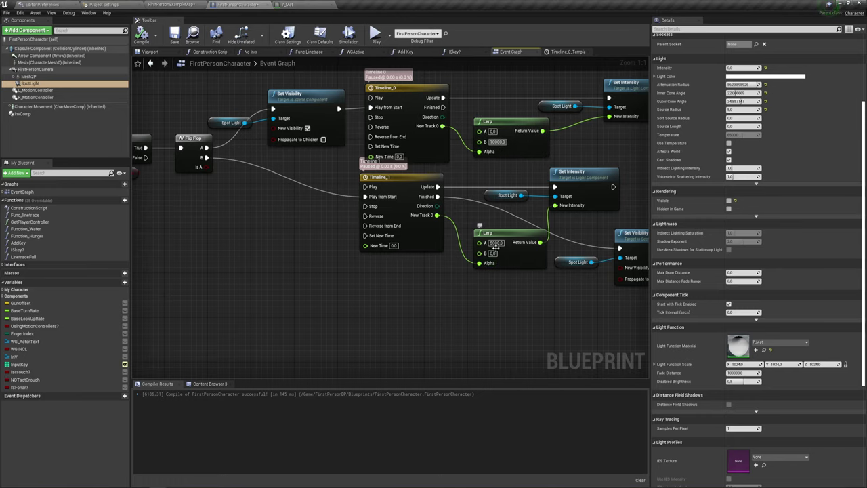
{"action": "left_click", "coordinate": [495, 243]}
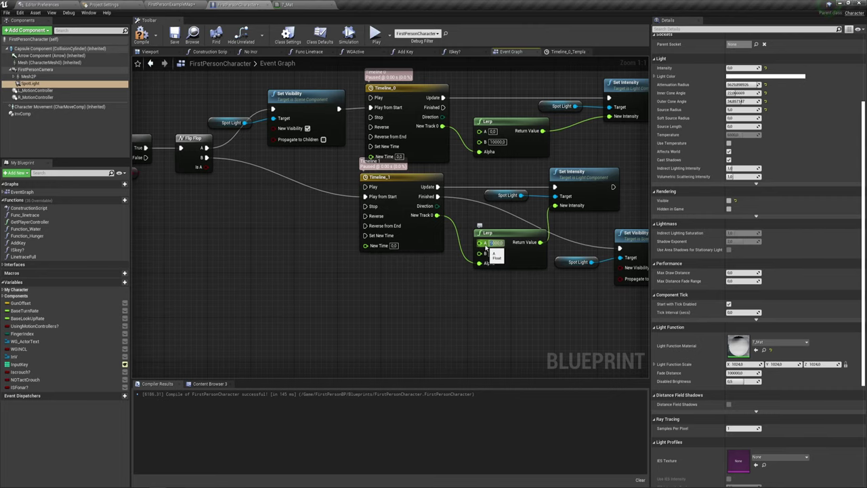
{"action": "type", "text": "10000"}
{"action": "key", "text": "Return"}
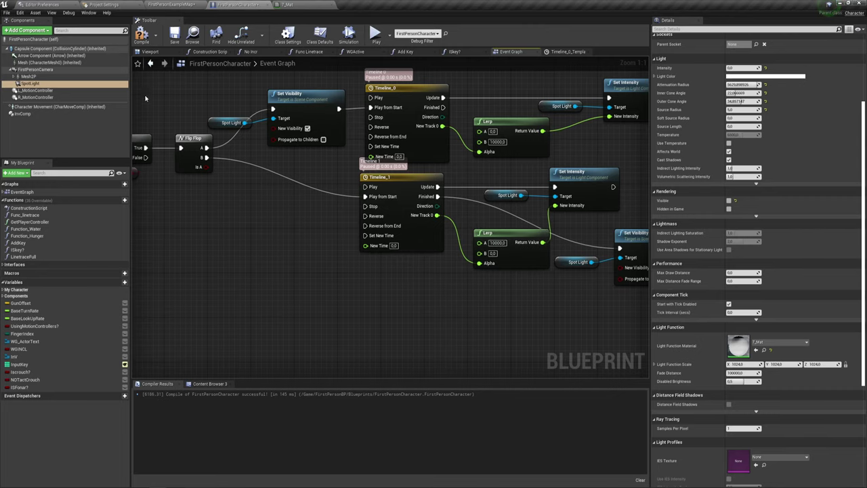
{"action": "left_click", "coordinate": [141, 34]}
Launch a Standalone Game preview and walk back and forth near the yellow-button wall.
{"action": "left_click", "coordinate": [388, 34]}
{"action": "left_click", "coordinate": [389, 77]}
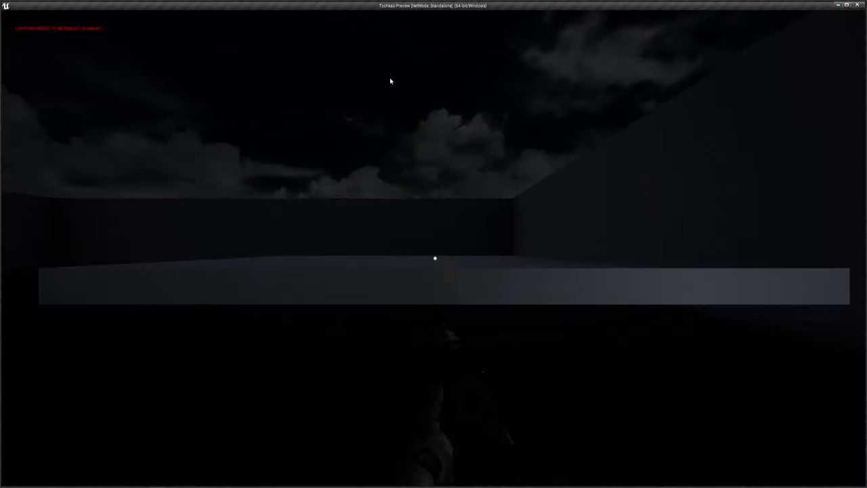
{"action": "key", "text": "w"}
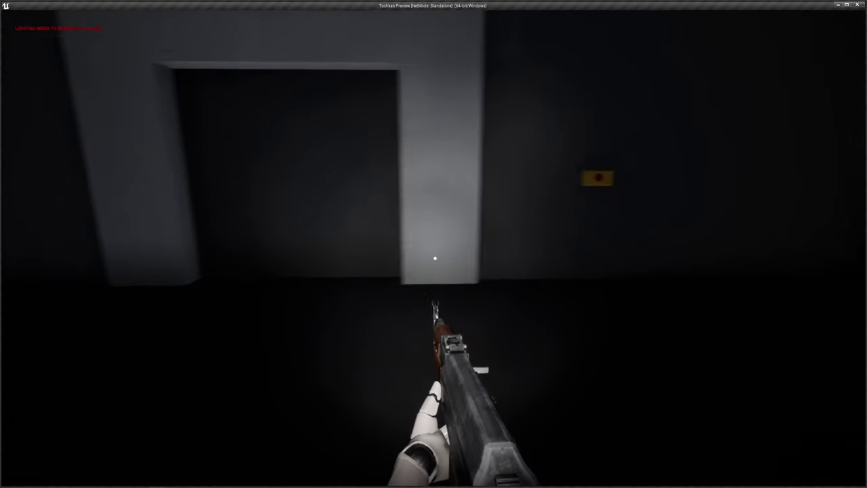
{"action": "key", "text": "s"}
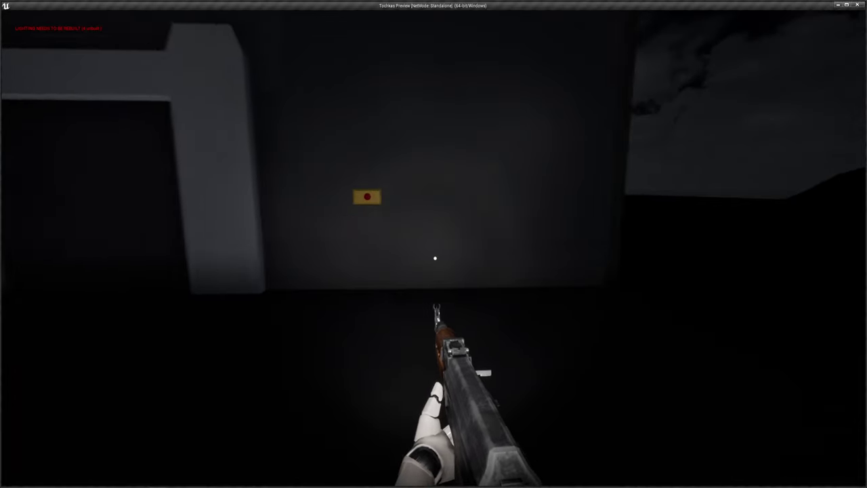
{"action": "key", "text": "w"}
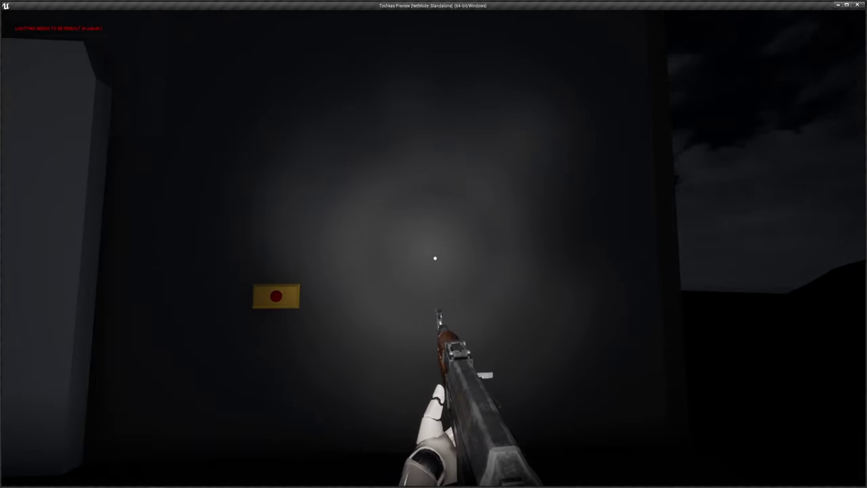
{"action": "key", "text": "s"}
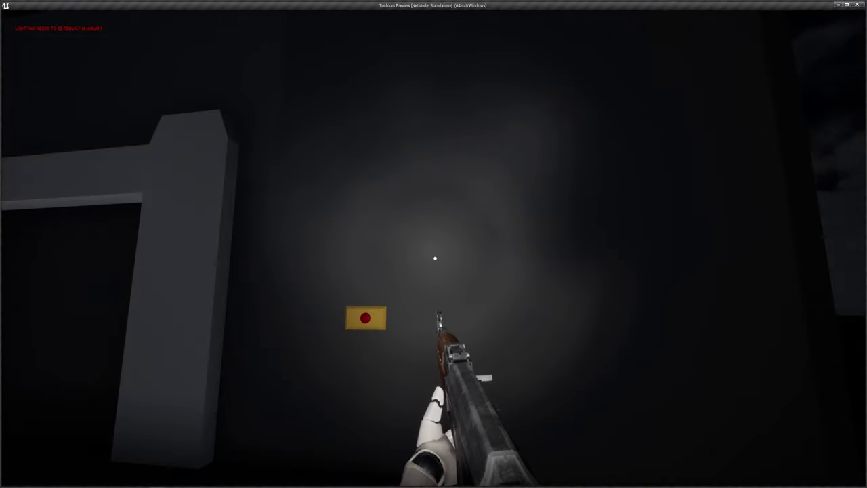
{"action": "key", "text": "w"}
{"action": "key", "text": "s"}
{"action": "key", "text": "w"}
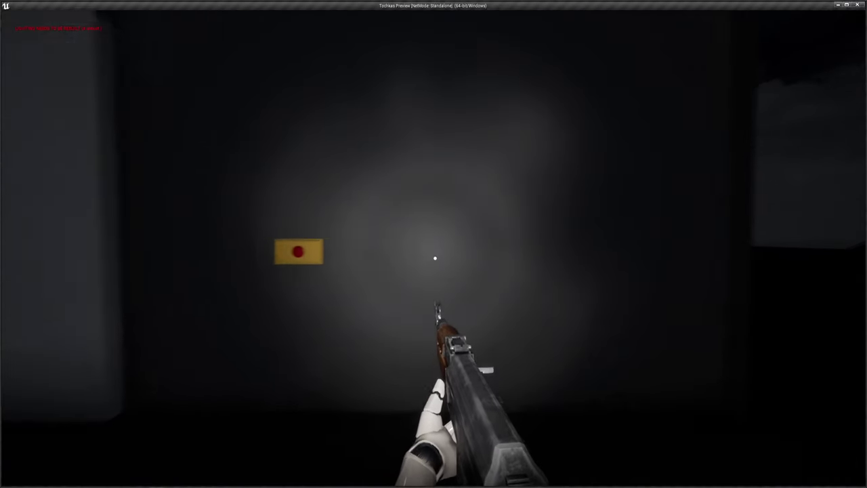
{"action": "key", "text": "s"}
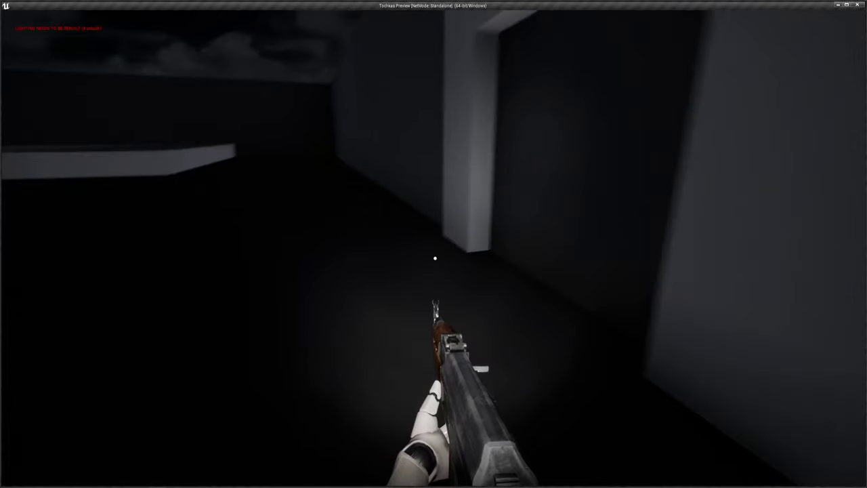
Fire the rifle into the dark area and at the pillared wall.
{"action": "left_click", "coordinate": [435, 258]}
{"action": "left_click", "coordinate": [435, 258]}
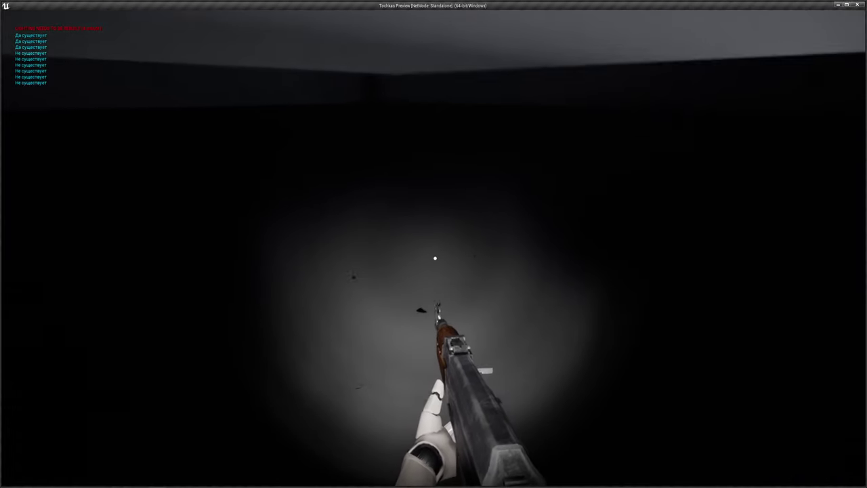
{"action": "left_click", "coordinate": [434, 258]}
{"action": "left_click", "coordinate": [434, 258]}
{"action": "left_click", "coordinate": [435, 258]}
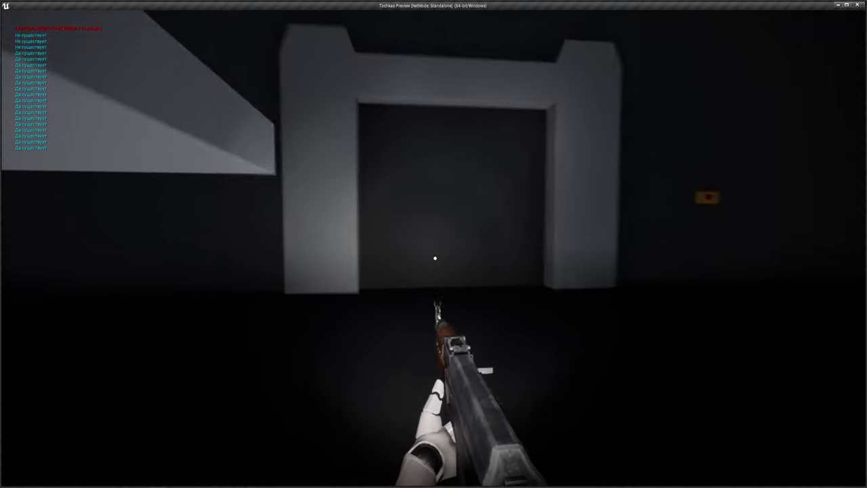
Walk through the doorway, press the yellow door button, and enter the opened room.
{"action": "key", "text": "w"}
{"action": "left_click", "coordinate": [435, 258]}
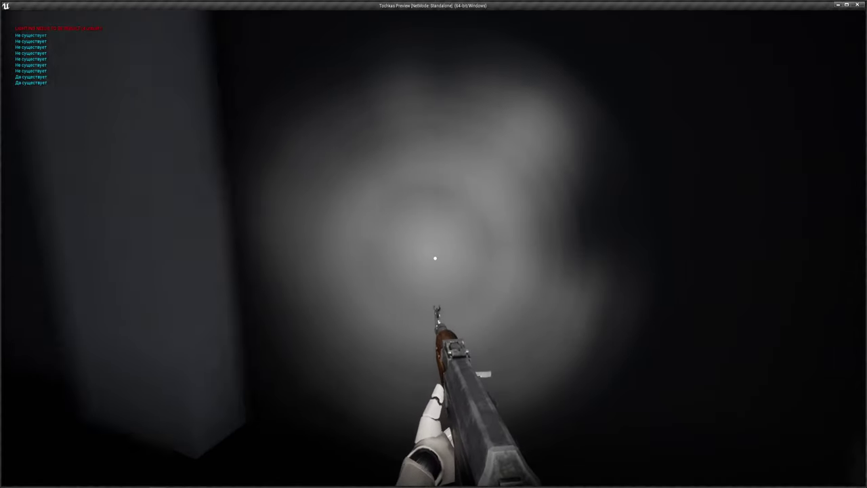
{"action": "key", "text": "w"}
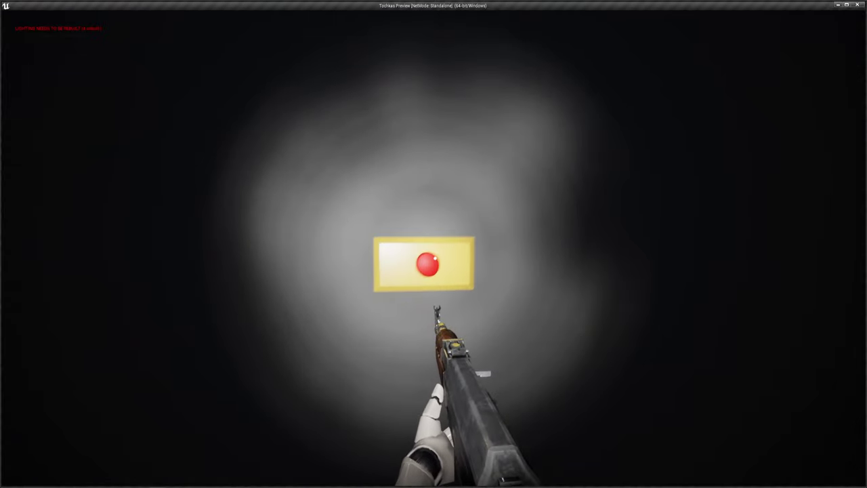
{"action": "left_click", "coordinate": [434, 258]}
{"action": "key", "text": "w"}
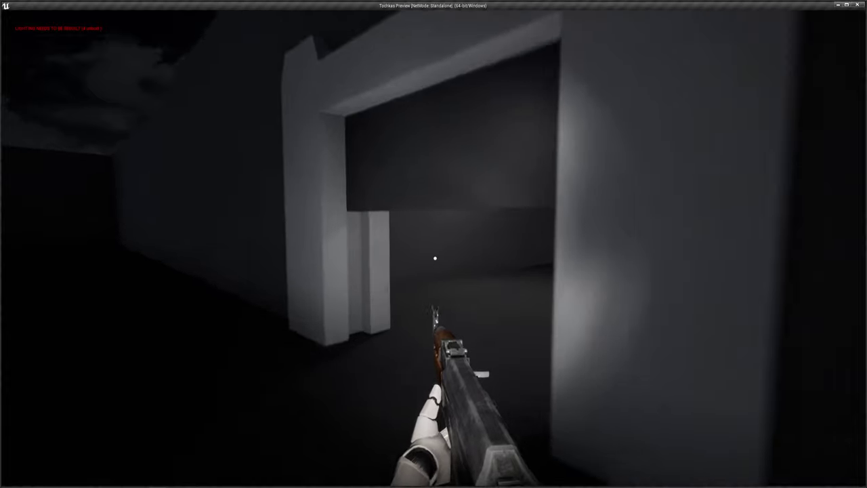
{"action": "key", "text": "w"}
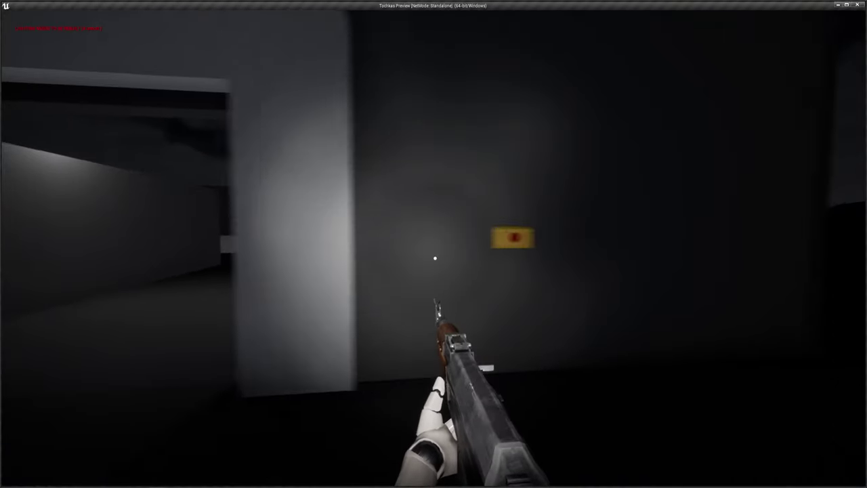